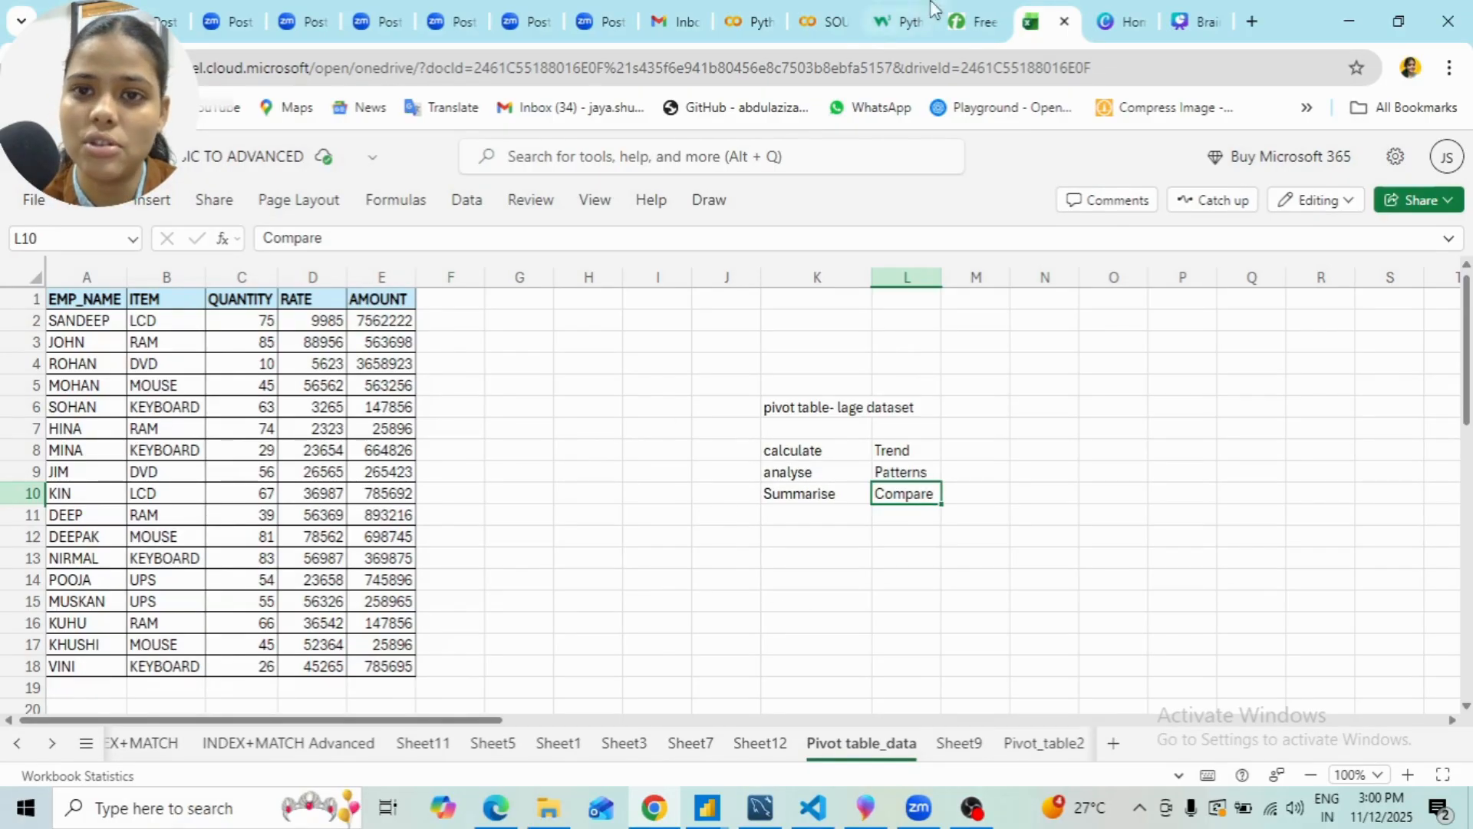
# - Switch to the online whiteboard, add a new board, and handwrite the underlined heading "Pivot table" followed by "Summarise - large dataset"
pyautogui.click(979, 17)
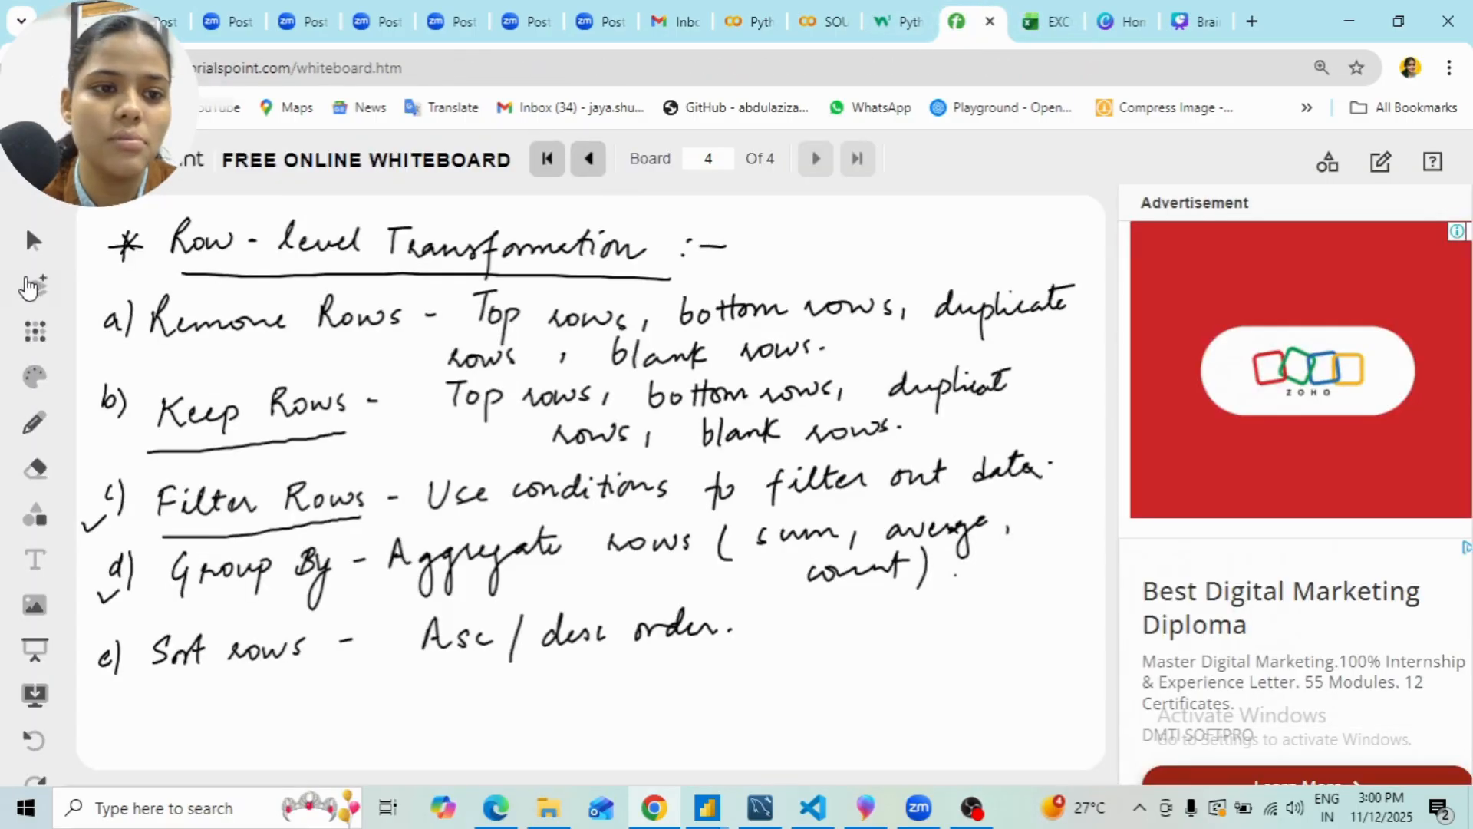
pyautogui.click(31, 293)
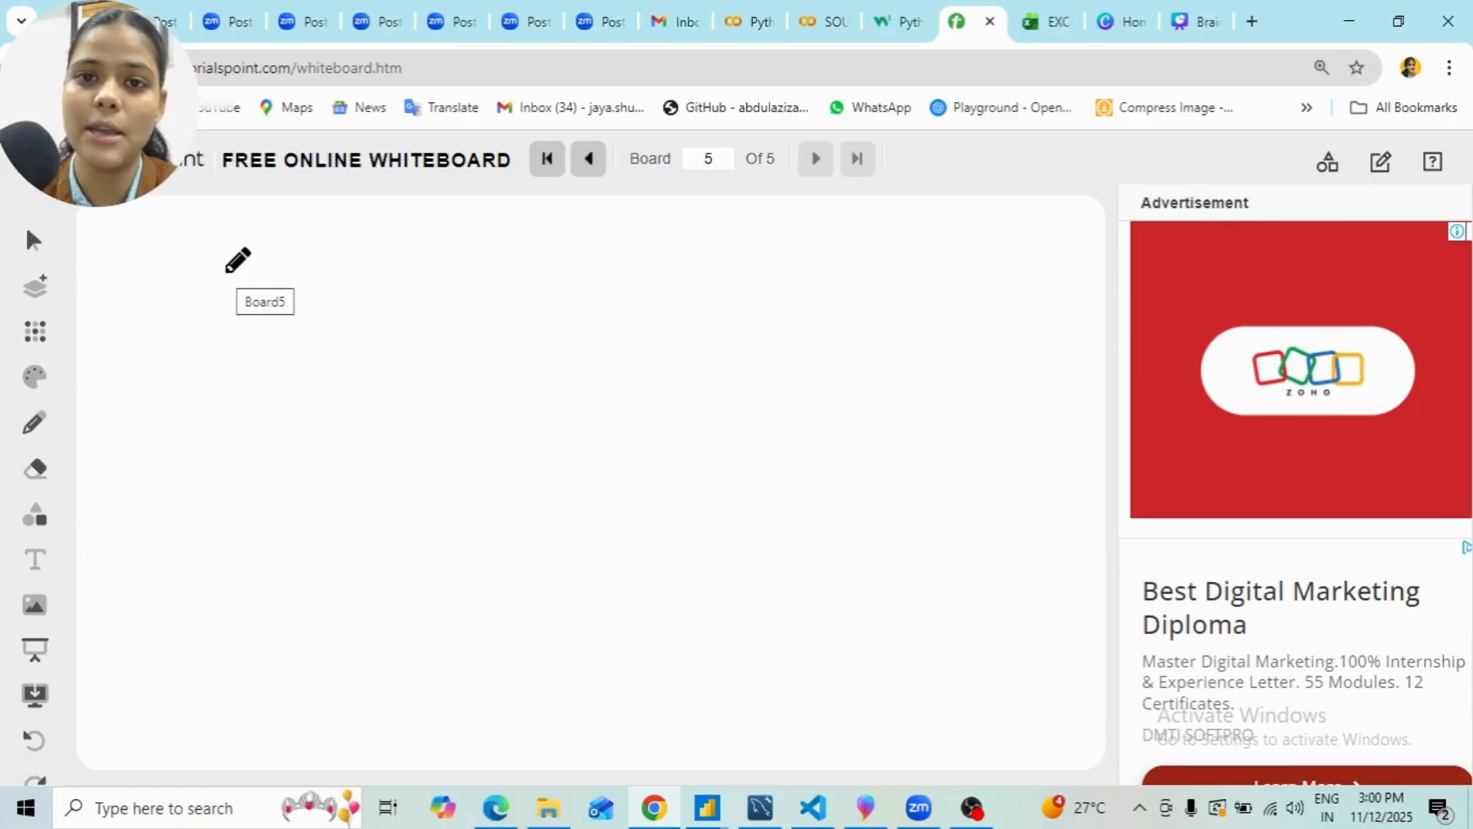
pyautogui.moveTo(126, 253)
pyautogui.mouseDown()
pyautogui.moveTo(136, 281)
pyautogui.moveTo(265, 263)
pyautogui.moveTo(307, 294)
pyautogui.moveTo(378, 287)
pyautogui.mouseUp()
pyautogui.moveTo(192, 304)
pyautogui.mouseDown()
pyautogui.moveTo(374, 302)
pyautogui.moveTo(433, 274)
pyautogui.moveTo(489, 290)
pyautogui.moveTo(728, 284)
pyautogui.mouseUp()
pyautogui.click(404, 266)
pyautogui.click(405, 284)
pyautogui.moveTo(753, 284)
pyautogui.mouseDown()
pyautogui.moveTo(927, 251)
pyautogui.moveTo(932, 275)
pyautogui.moveTo(1024, 247)
pyautogui.mouseUp()
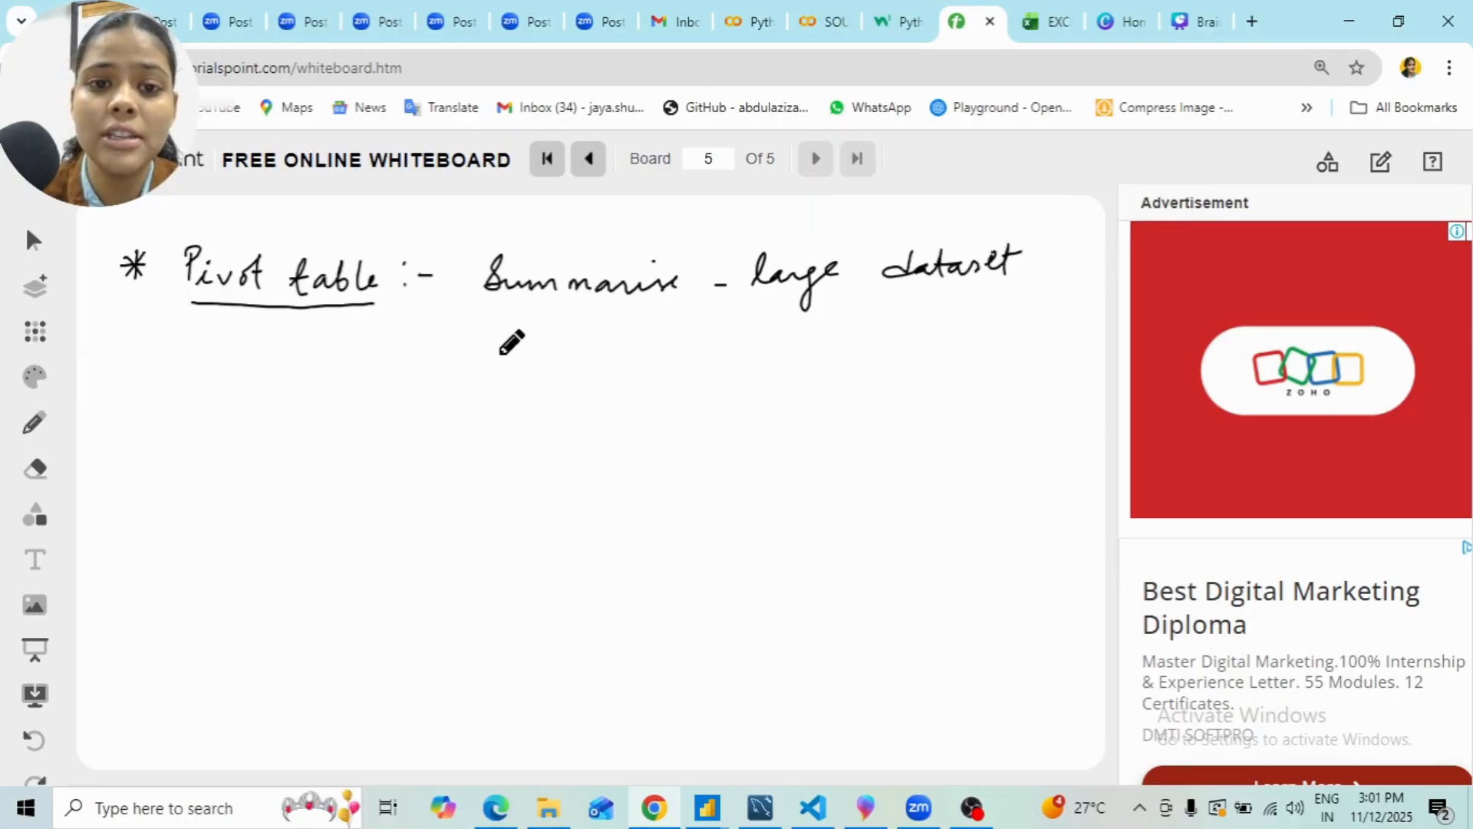
# - Draw a branching line with arrows under the heading and handwrite "patterns", "summarise", "comparison" and "trends" beside them
pyautogui.moveTo(481, 320); pyautogui.dragTo(441, 531)
pyautogui.moveTo(466, 371)
pyautogui.mouseDown()
pyautogui.moveTo(583, 387)
pyautogui.moveTo(609, 367)
pyautogui.moveTo(661, 372)
pyautogui.mouseUp()
pyautogui.moveTo(448, 434)
pyautogui.mouseDown()
pyautogui.moveTo(637, 441)
pyautogui.moveTo(715, 421)
pyautogui.mouseUp()
pyautogui.moveTo(441, 495); pyautogui.dragTo(480, 494)
pyautogui.moveTo(470, 486); pyautogui.dragTo(470, 504)
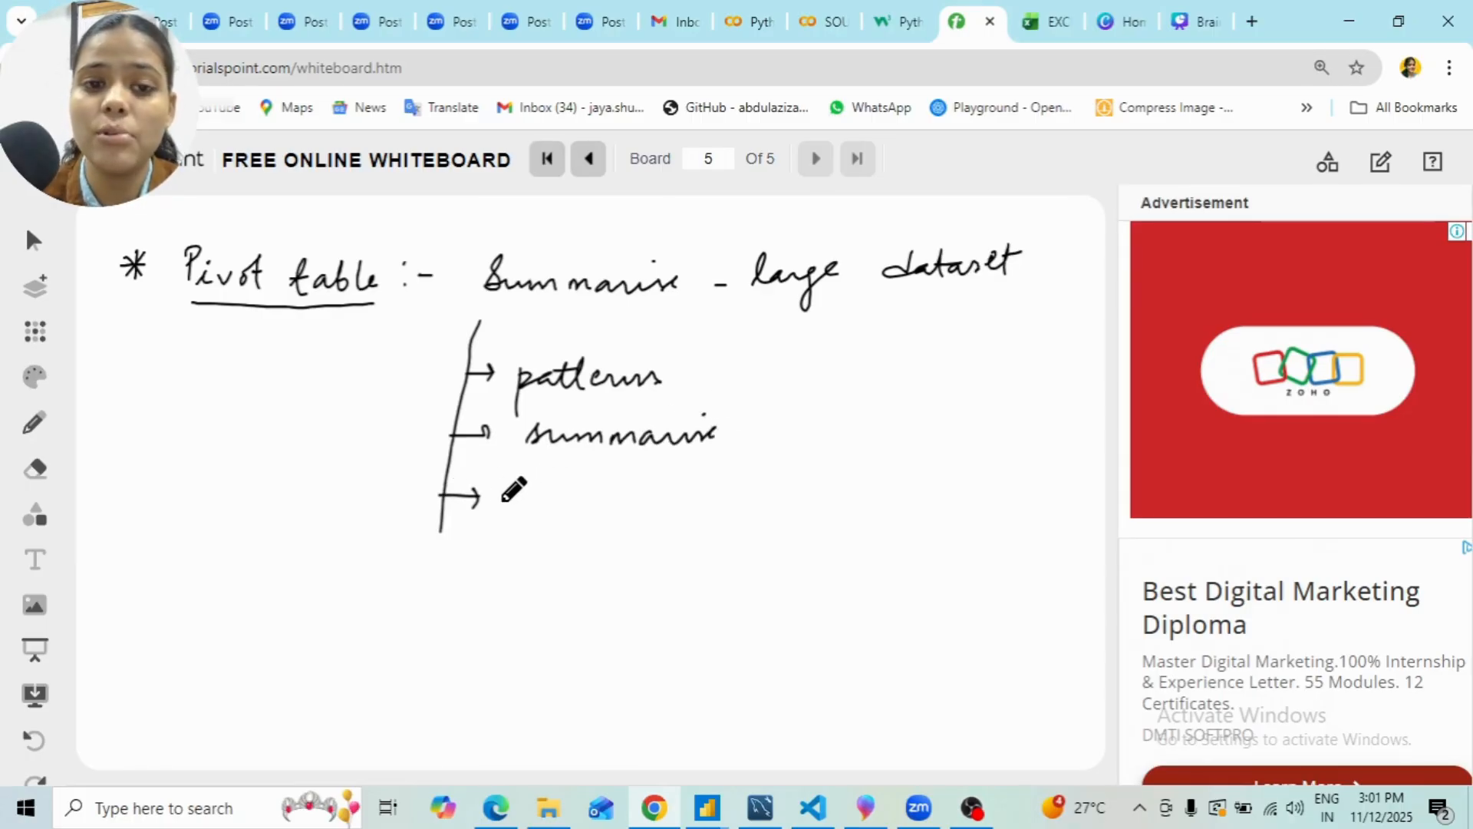
pyautogui.moveTo(501, 505); pyautogui.dragTo(692, 500)
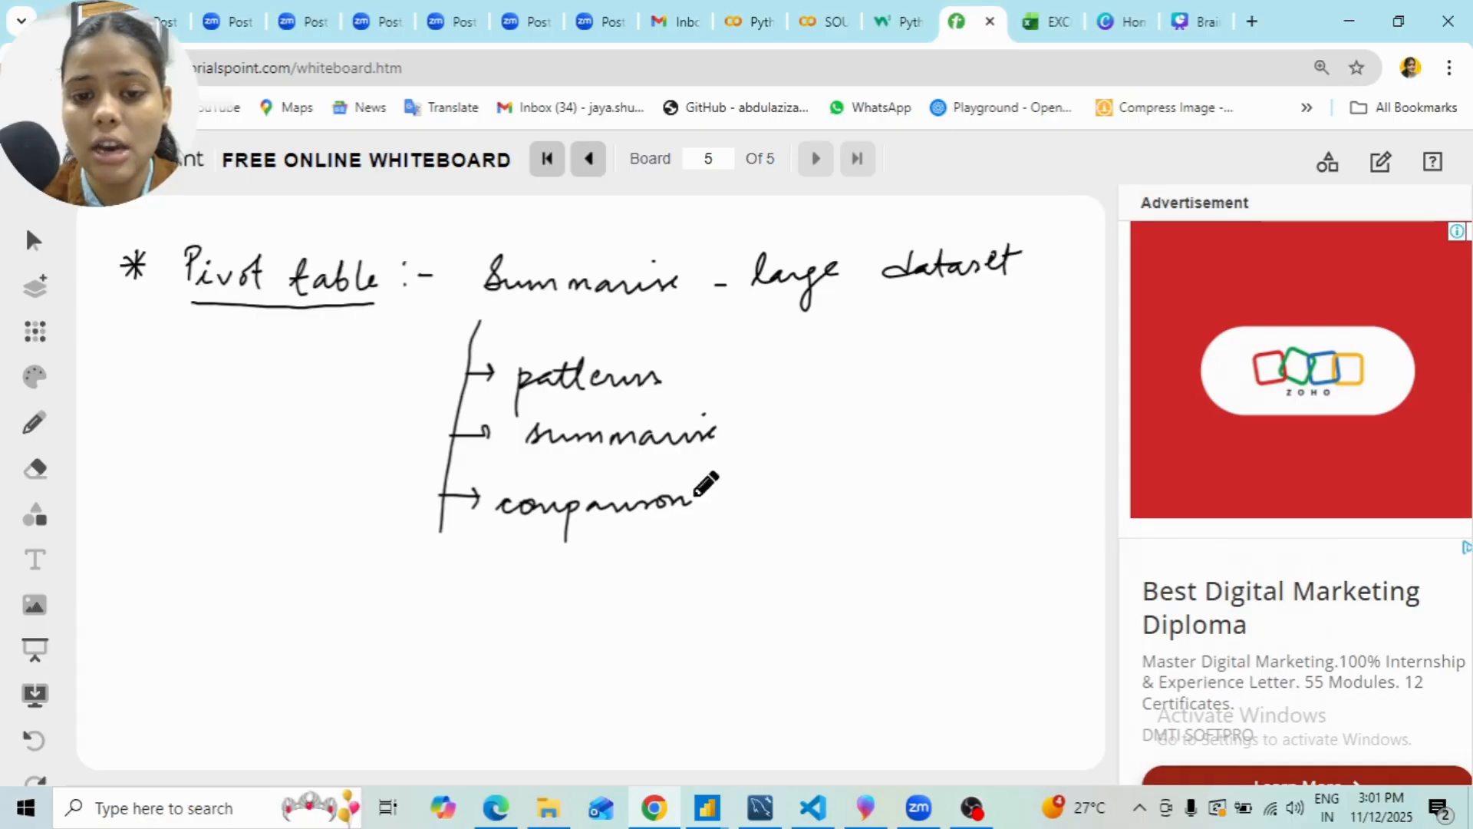
pyautogui.moveTo(440, 526)
pyautogui.mouseDown()
pyautogui.moveTo(435, 587)
pyautogui.moveTo(520, 546)
pyautogui.moveTo(522, 569)
pyautogui.moveTo(593, 562)
pyautogui.moveTo(574, 530)
pyautogui.moveTo(616, 566)
pyautogui.mouseUp()
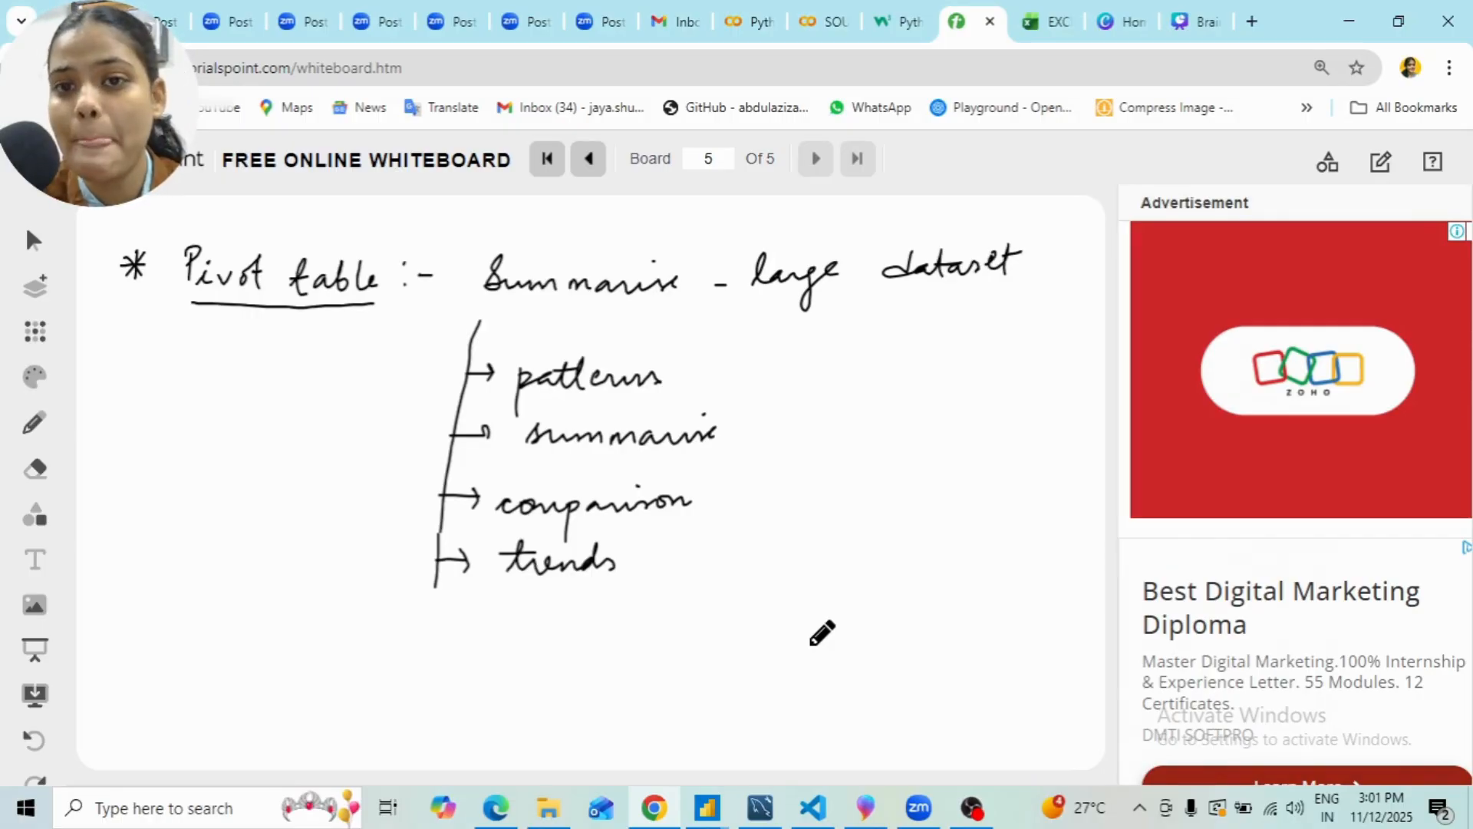
# - Switch to the Excel workbook and insert a PivotTable from range A1:E18 of Pivot table_data on a new worksheet
pyautogui.moveTo(809, 819)
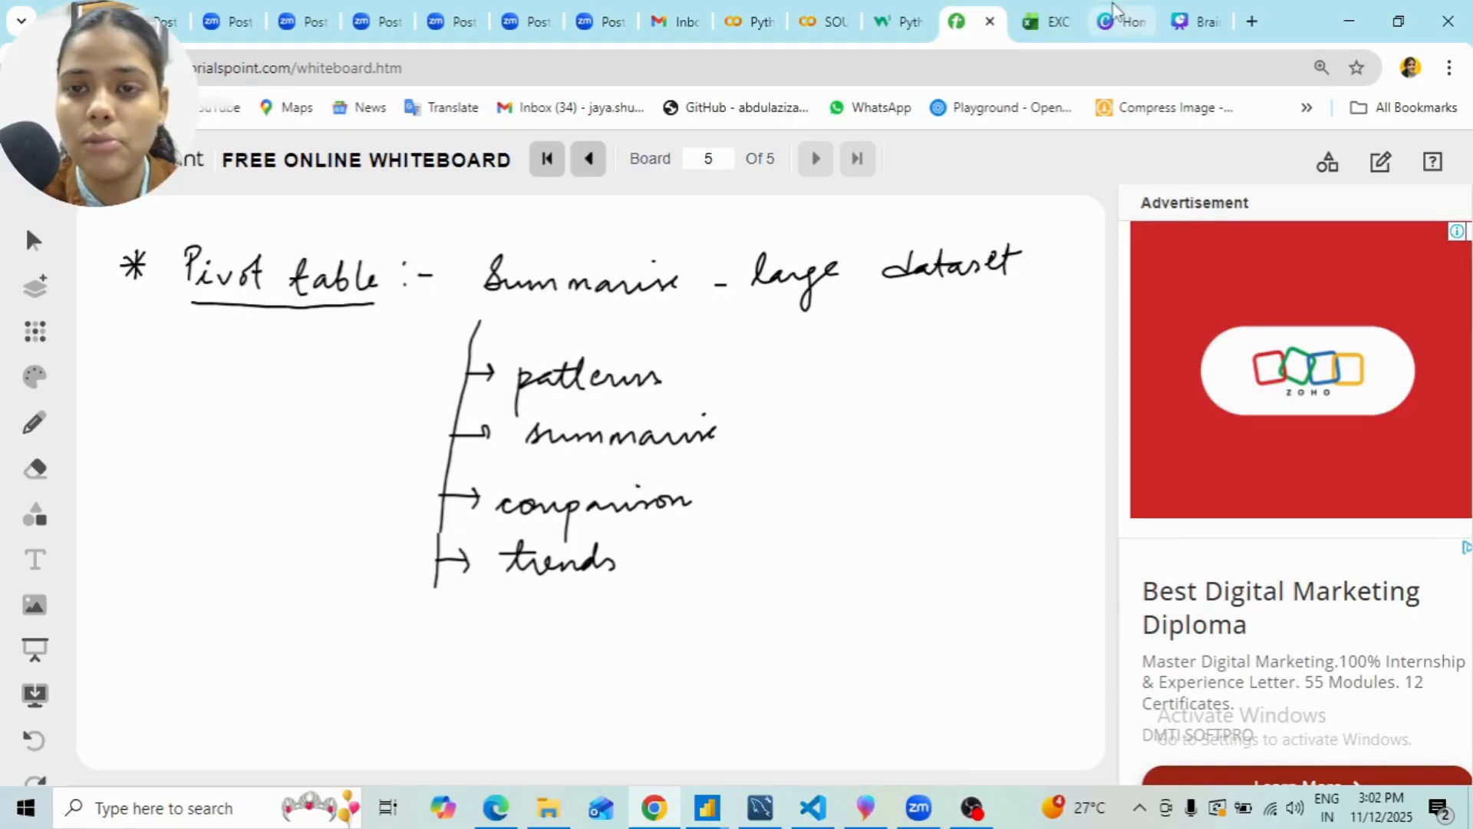
pyautogui.click(1047, 22)
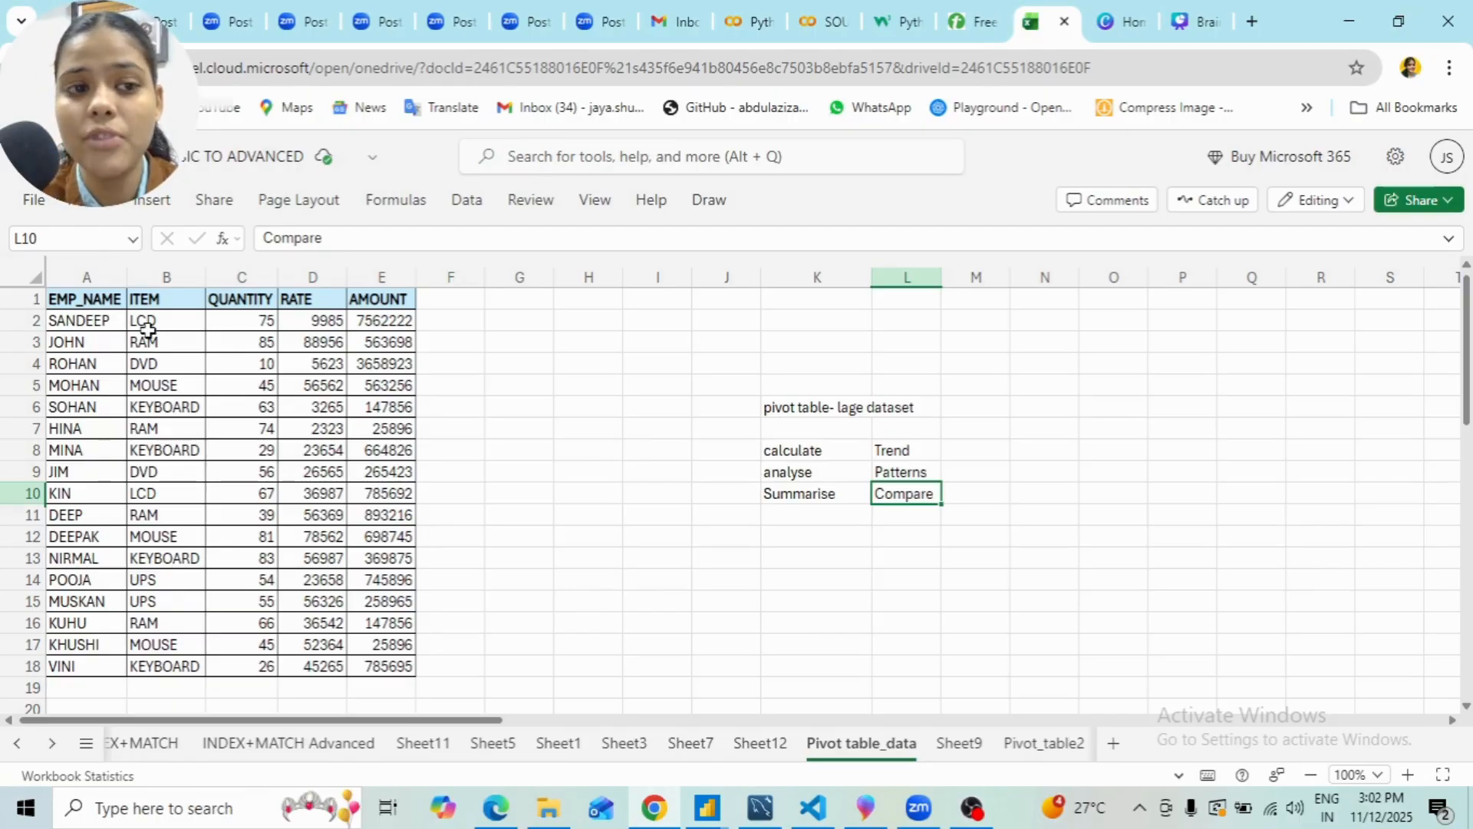
pyautogui.click(107, 201)
pyautogui.click(150, 201)
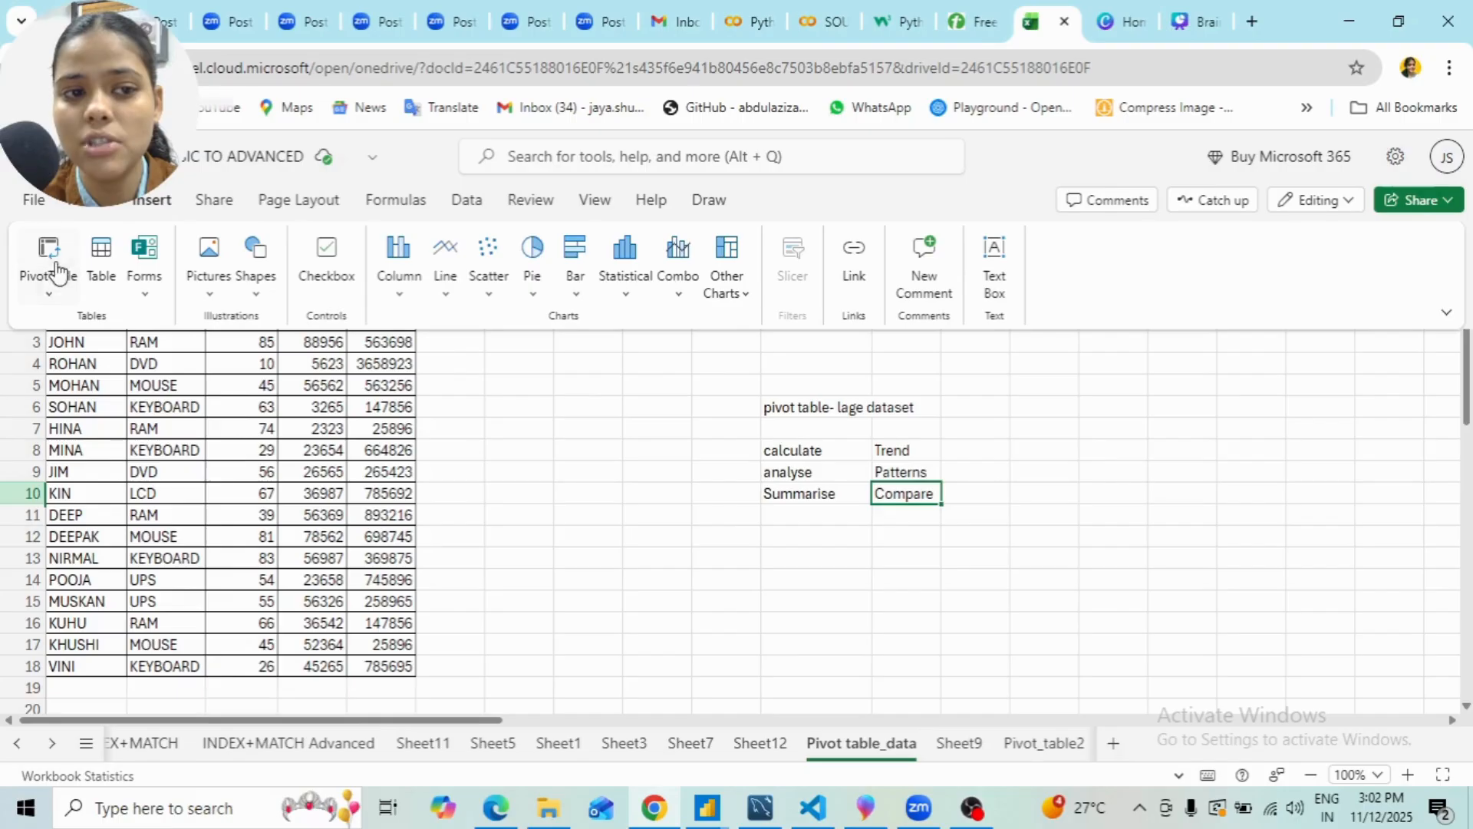
pyautogui.click(50, 294)
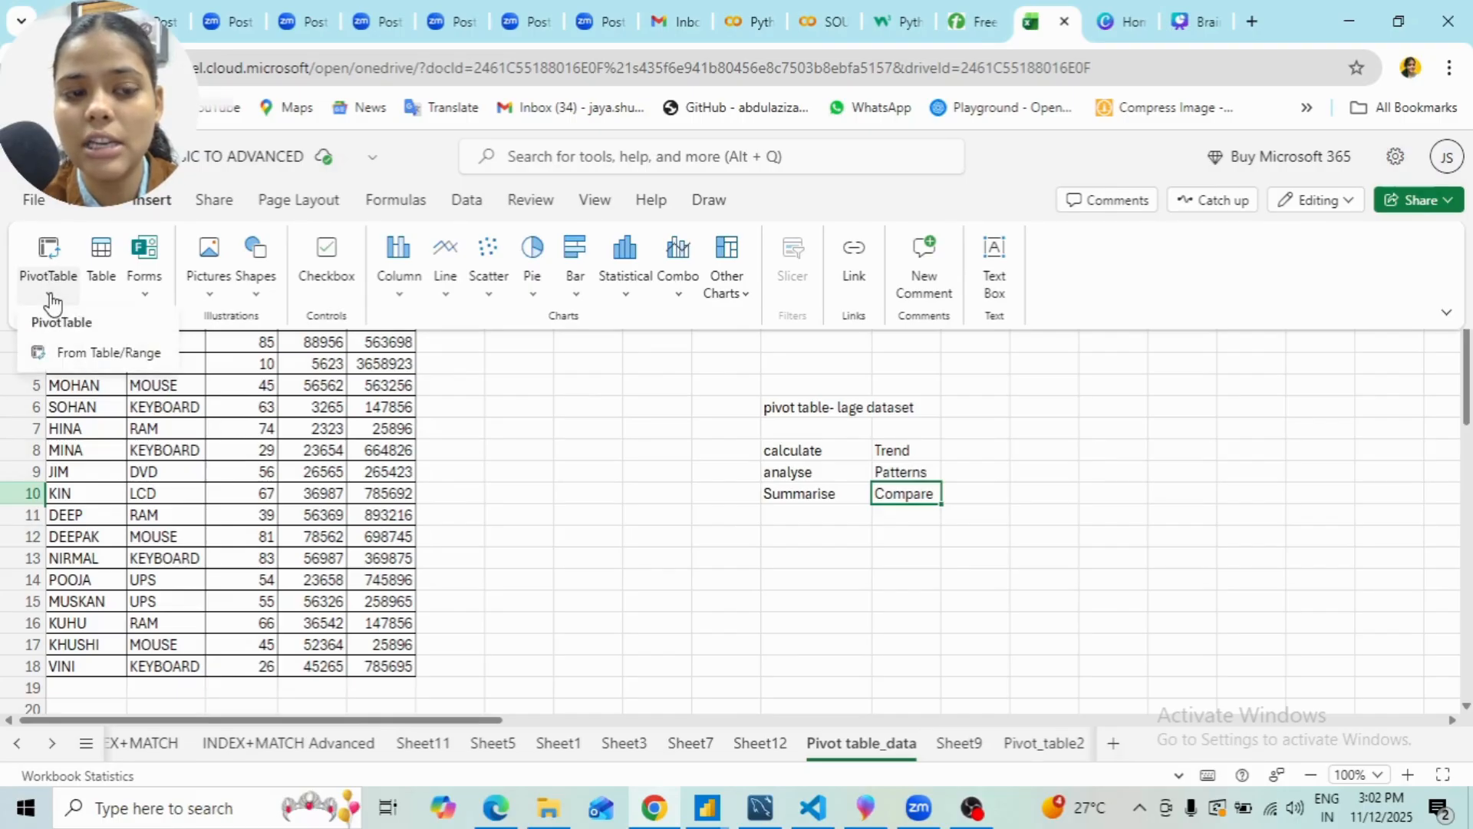
pyautogui.click(102, 351)
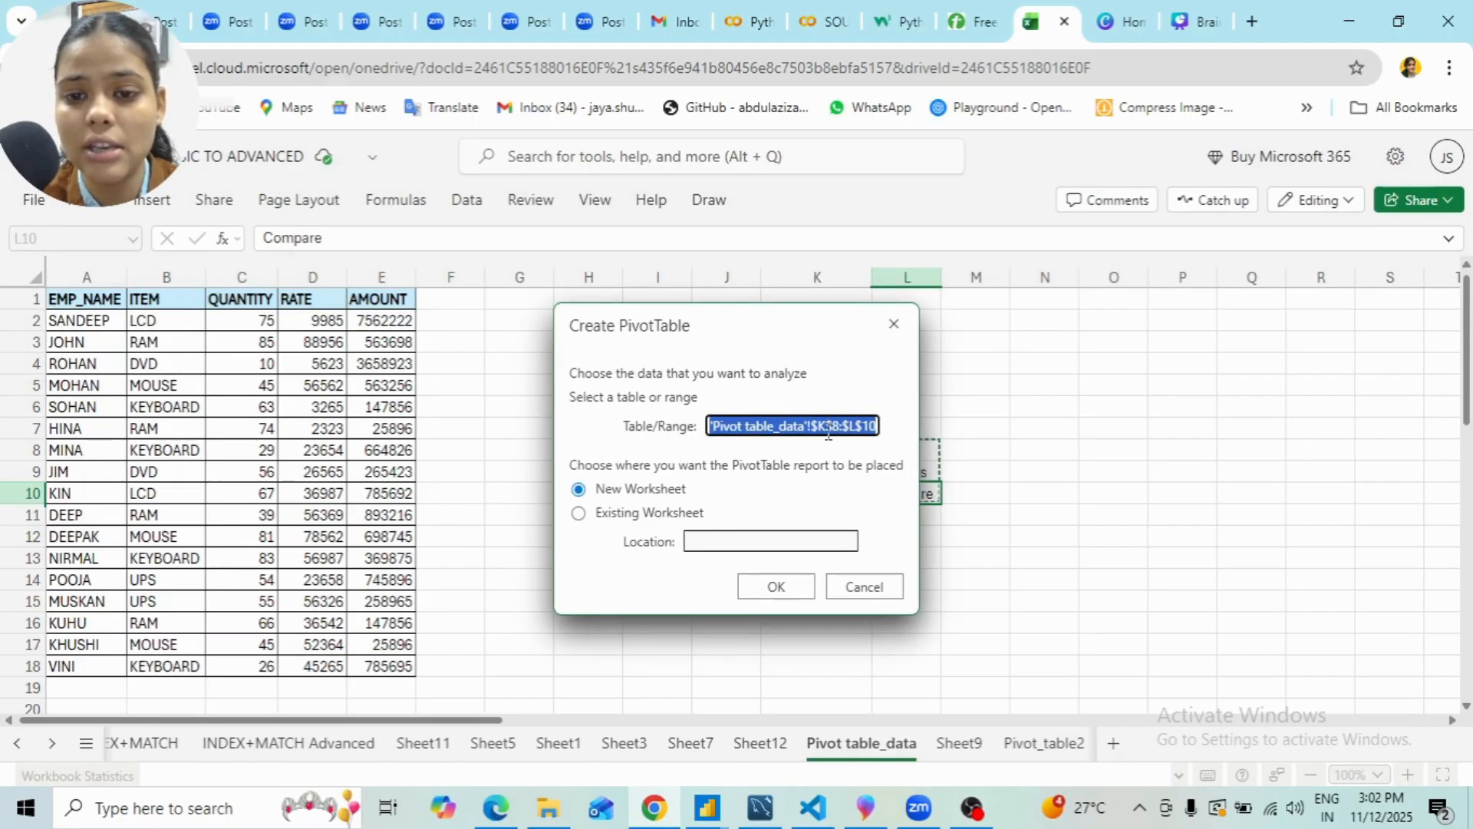
pyautogui.press('BackSpace')
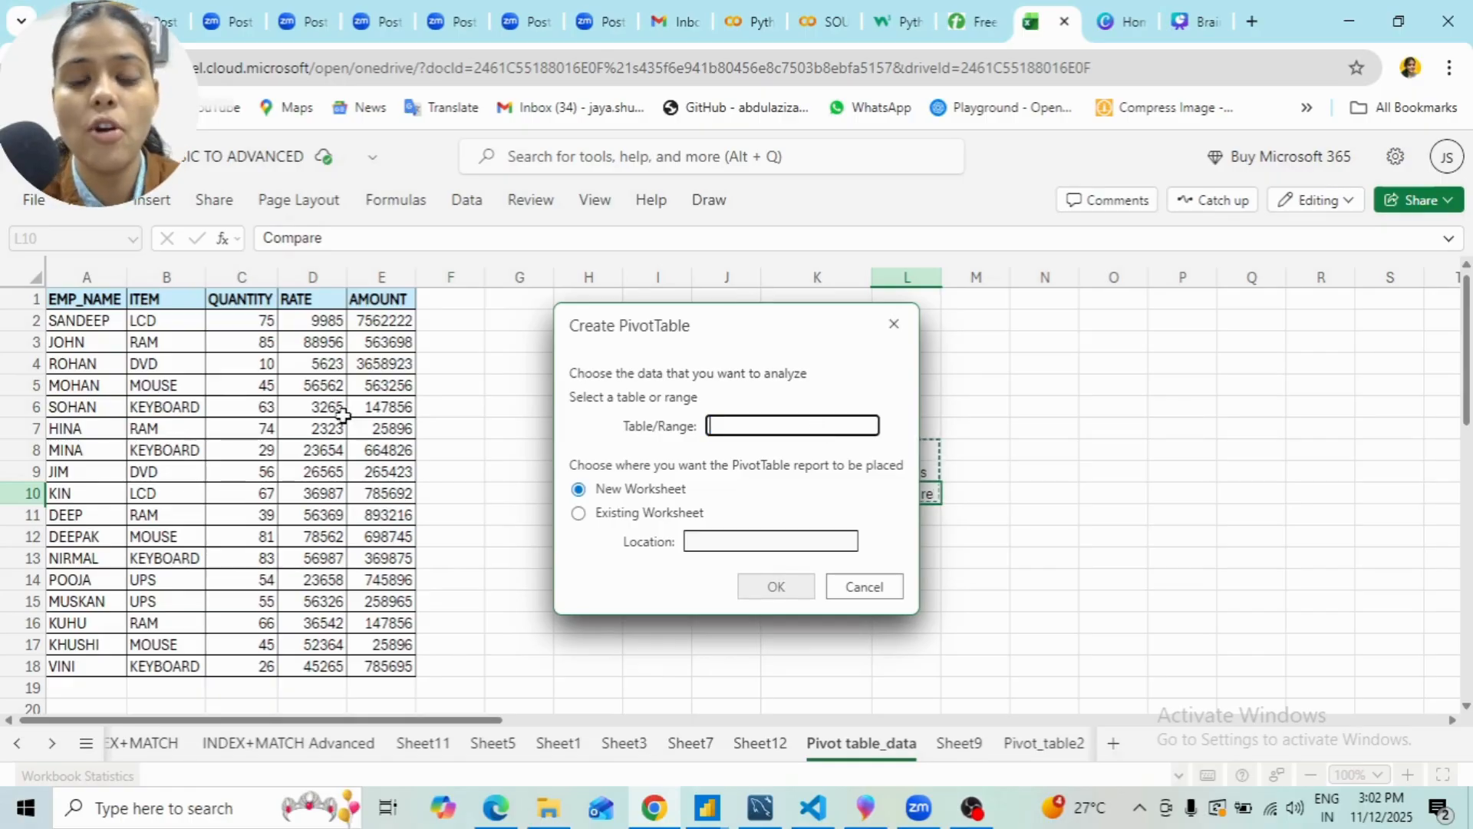
pyautogui.click(85, 301)
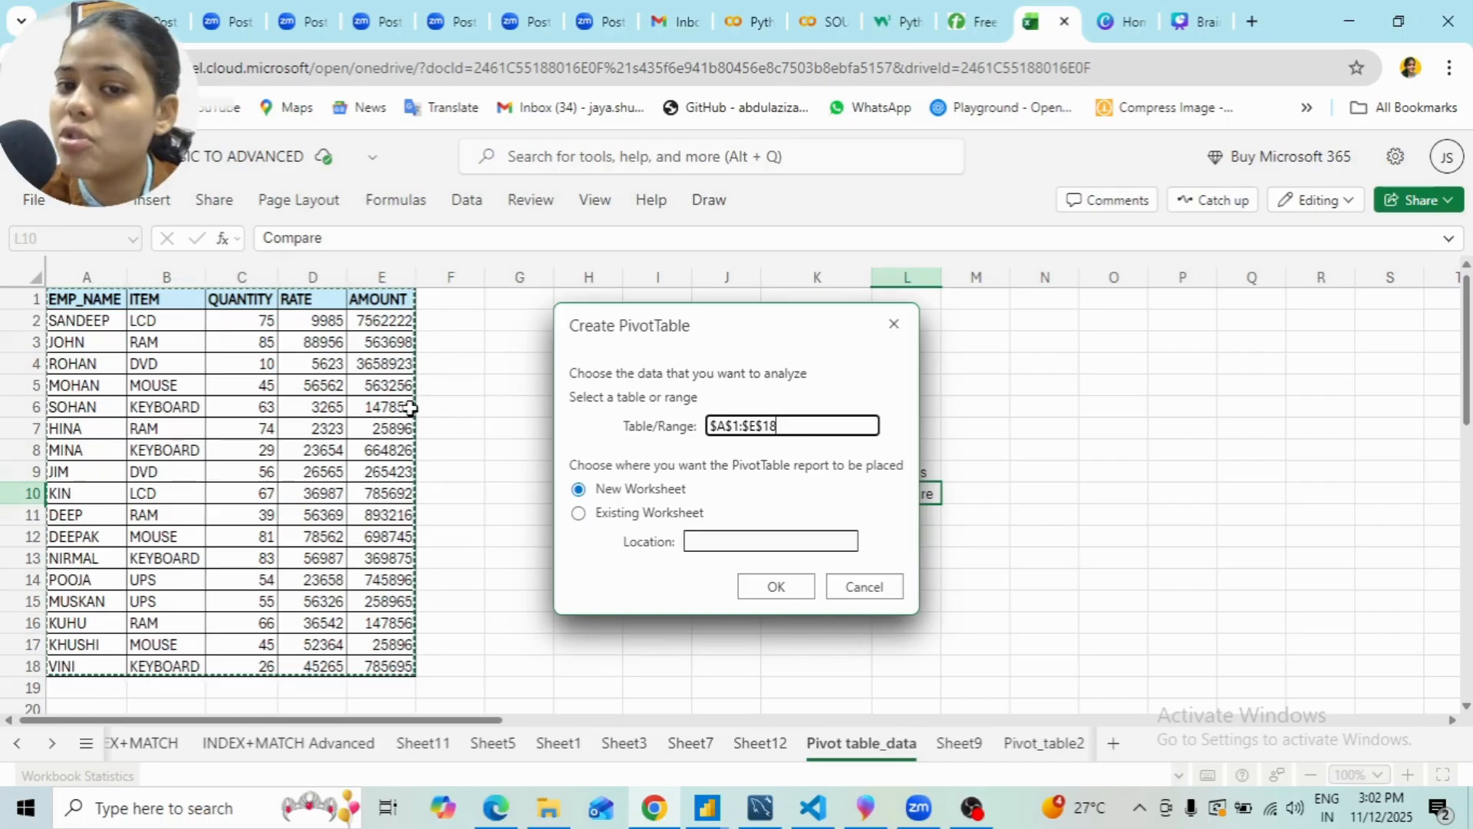
pyautogui.click(780, 580)
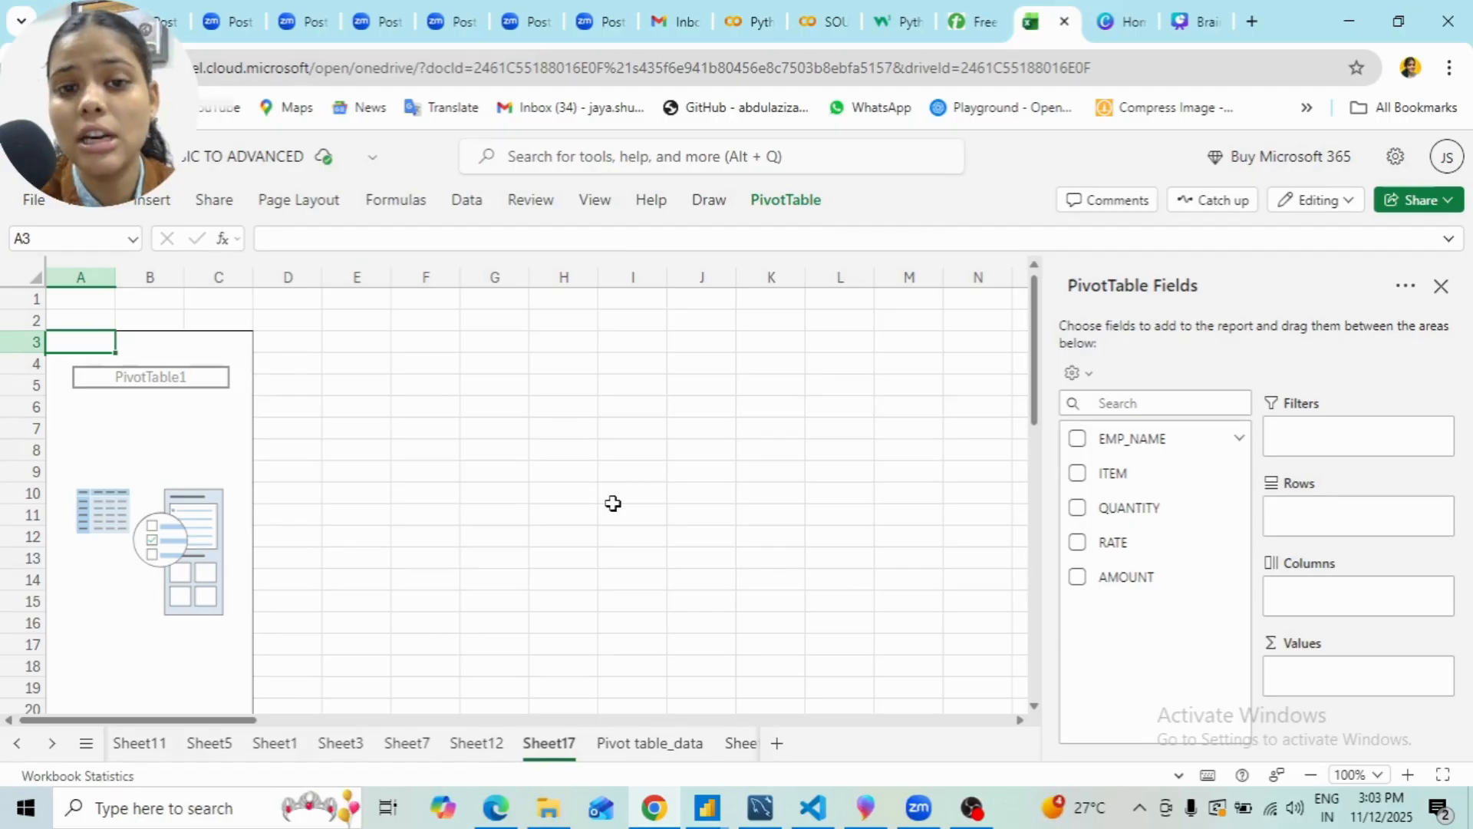
# - Undo the PivotTable insertion on the new worksheet
pyautogui.click(1013, 540)
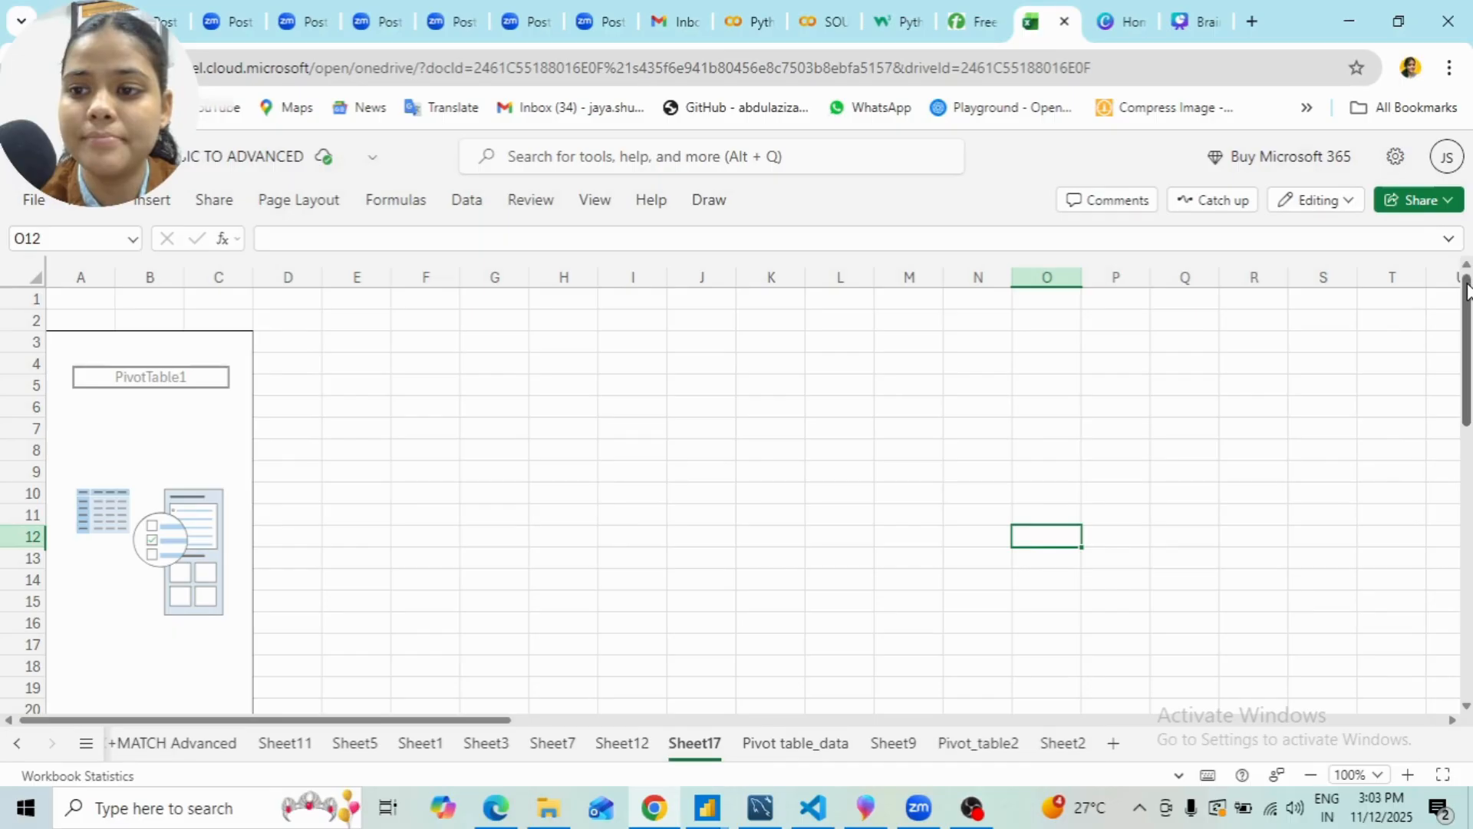
pyautogui.hotkey('ctrl', 'z')
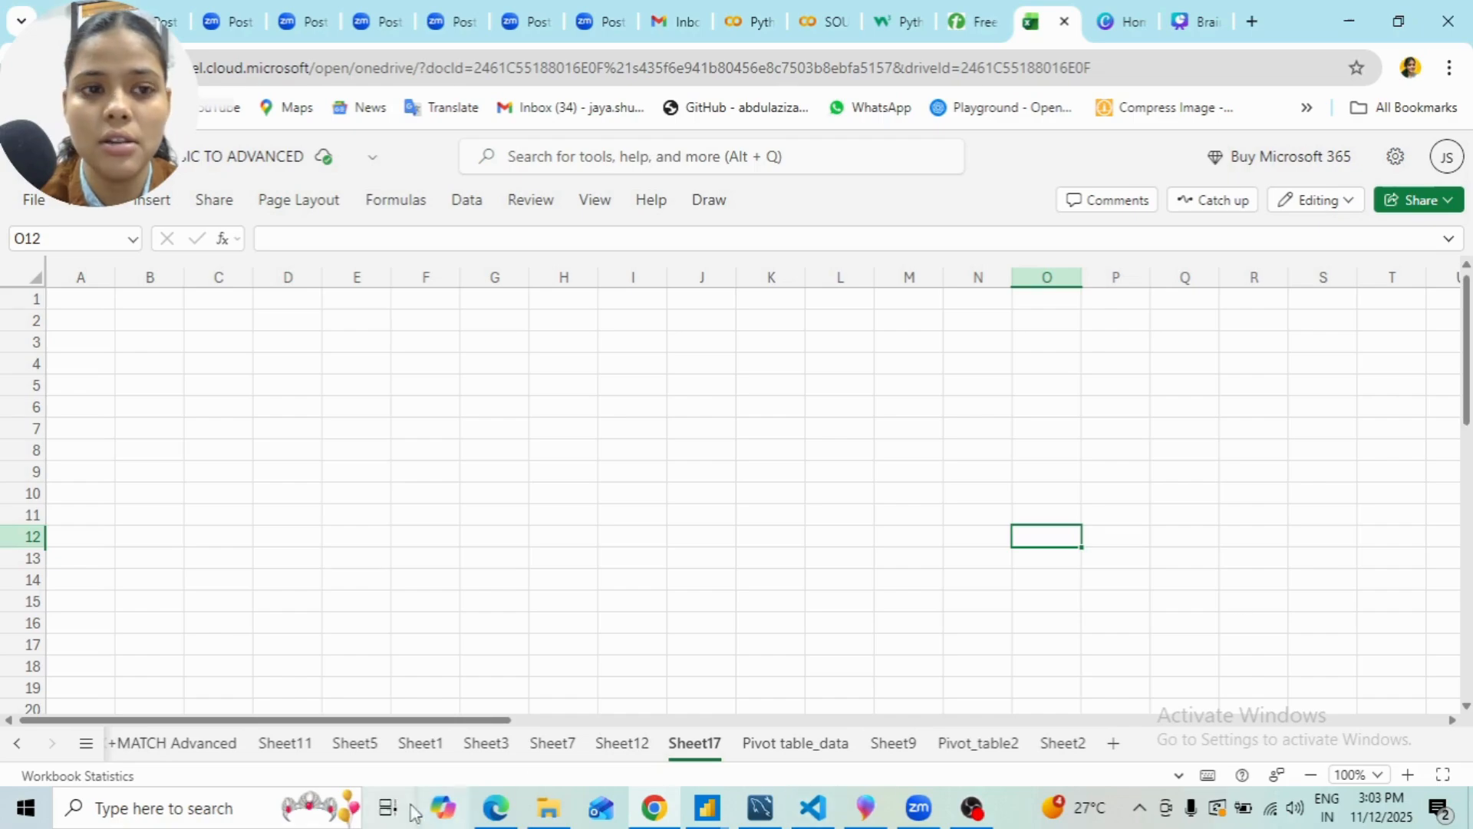
pyautogui.click(330, 677)
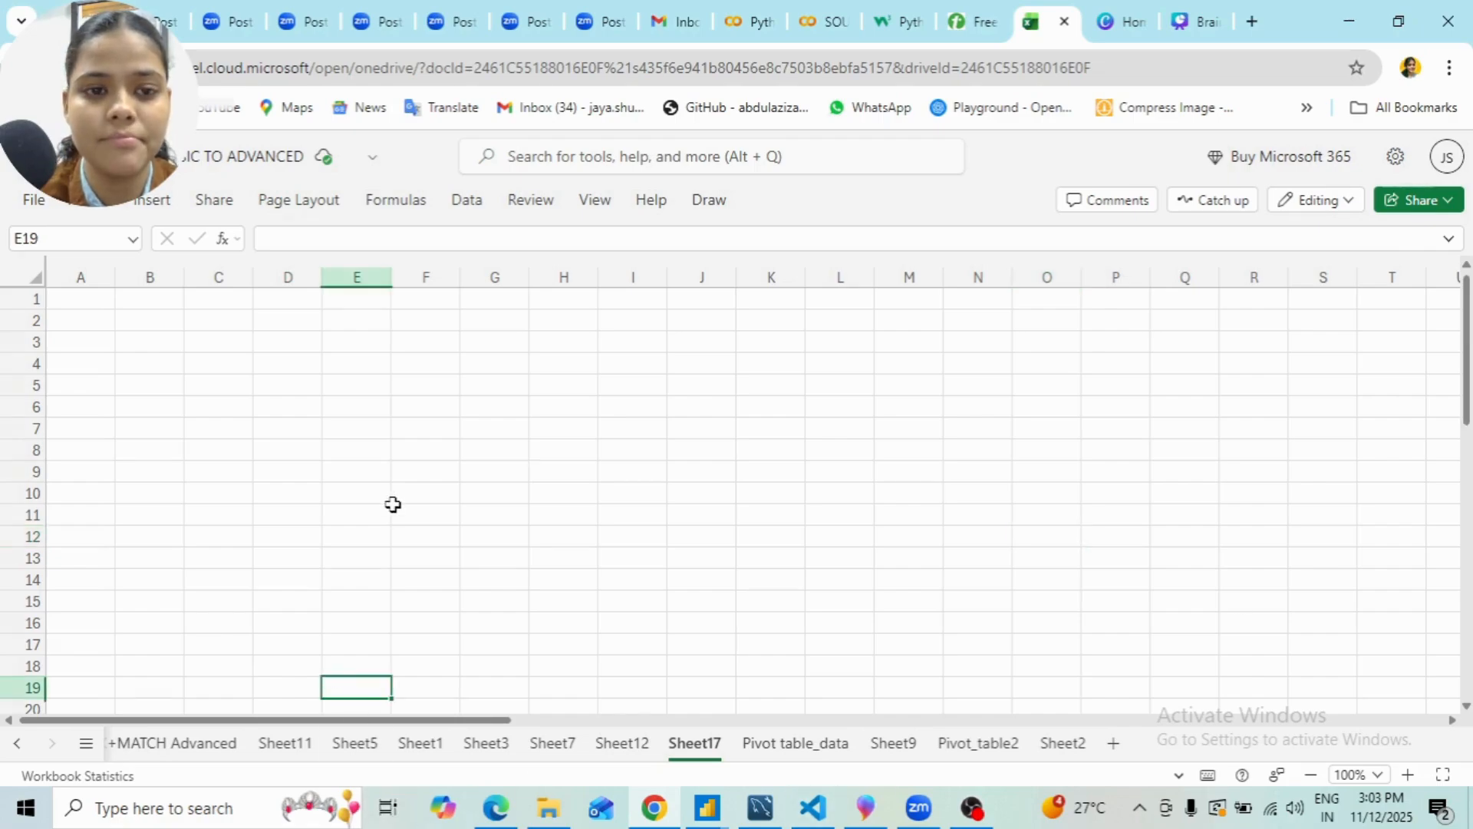
pyautogui.scroll(-5, 393, 504)
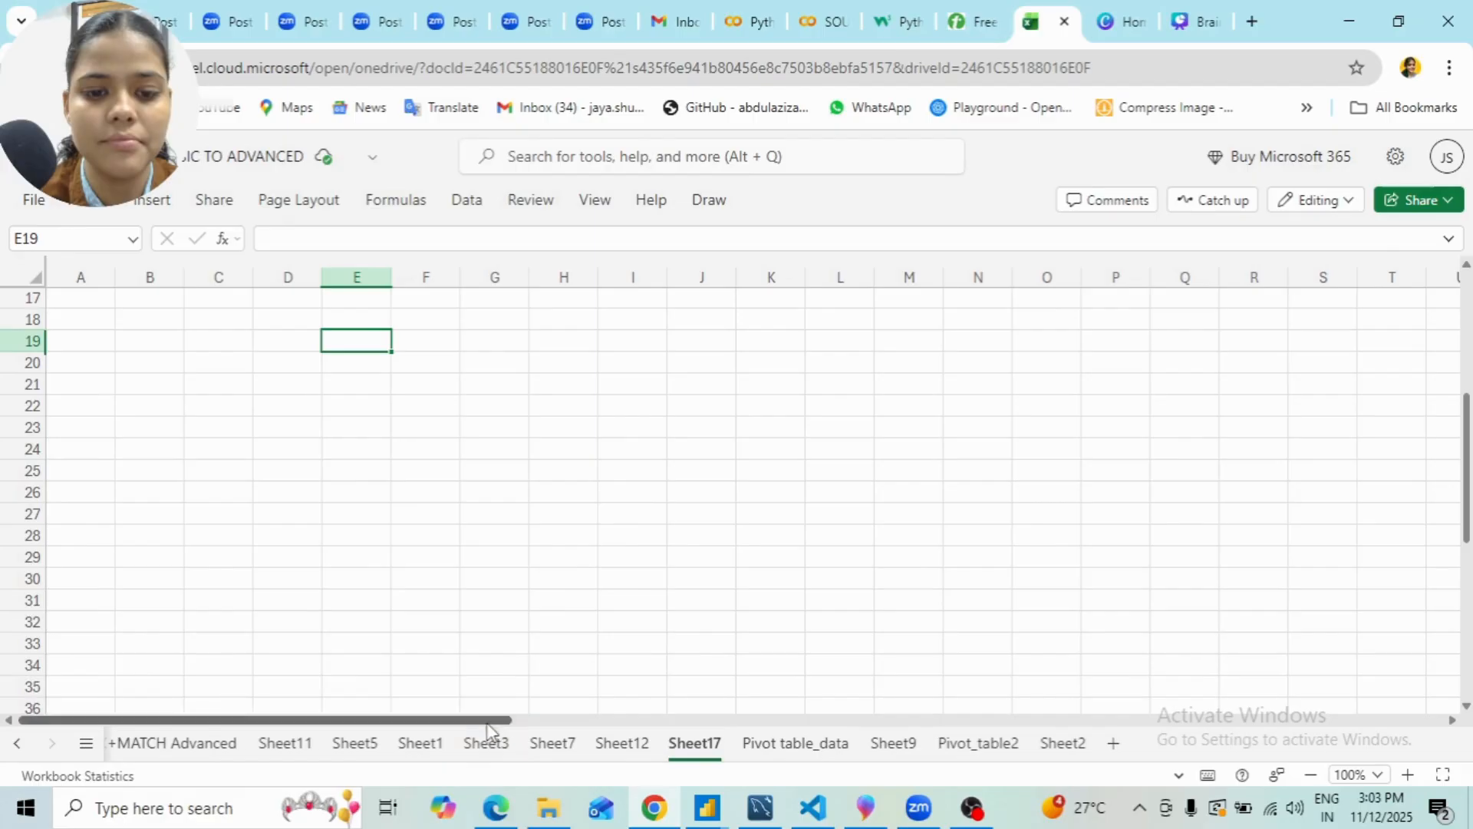
pyautogui.hscroll(2, 540, 648)
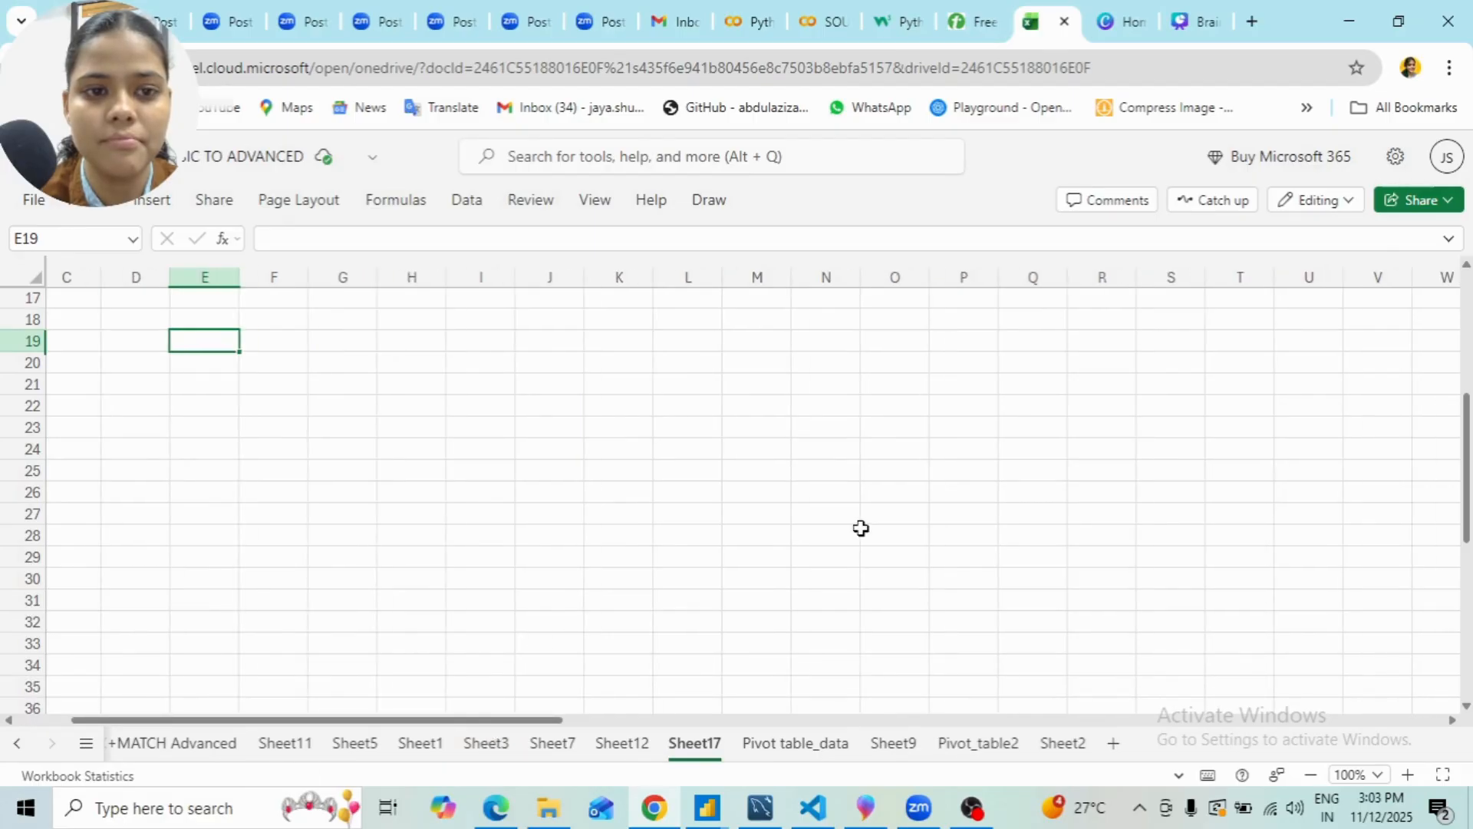
pyautogui.hscroll(-2, 690, 637)
pyautogui.scroll(5, 1251, 369)
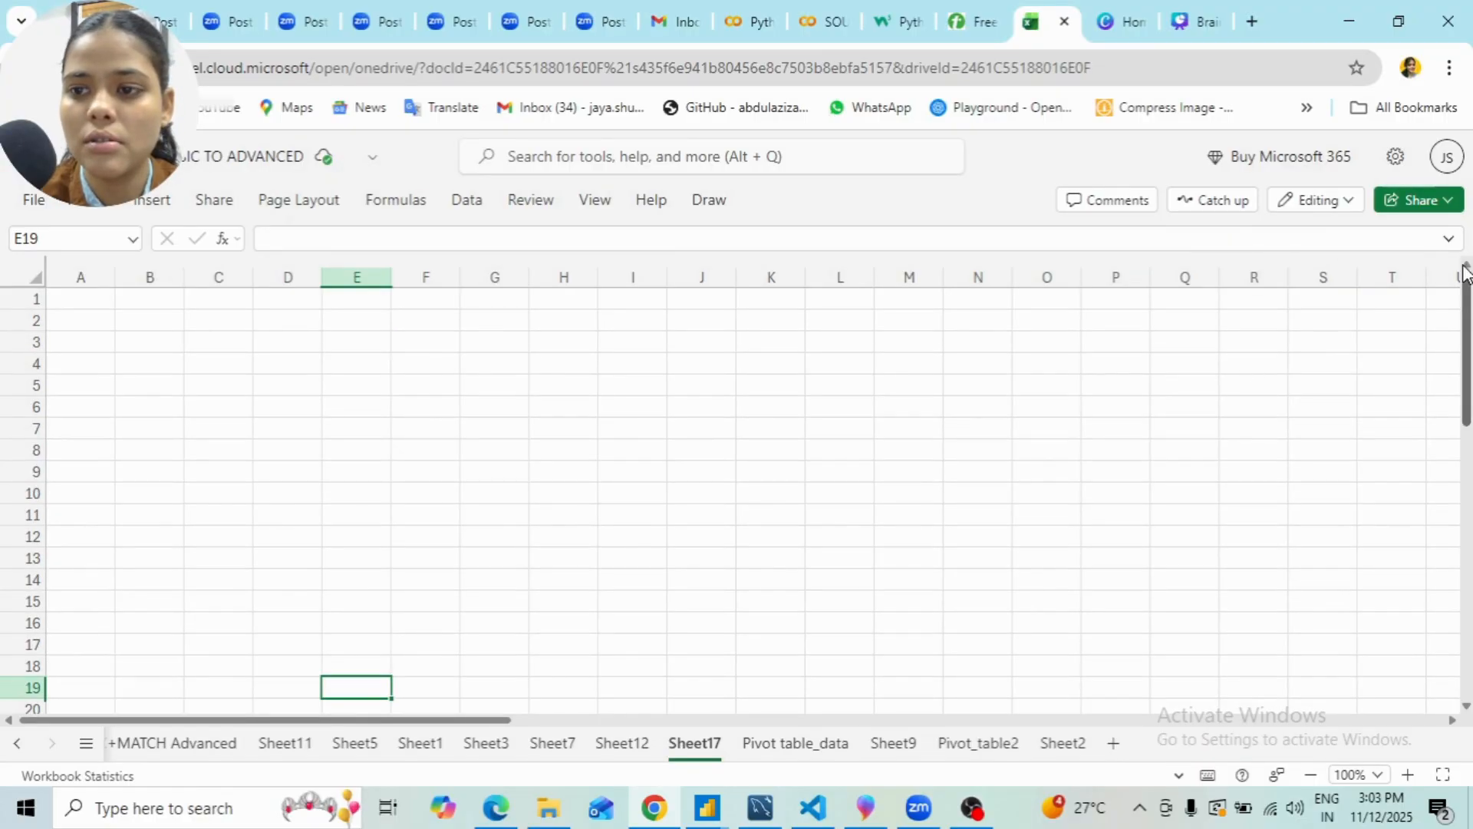
pyautogui.click(231, 353)
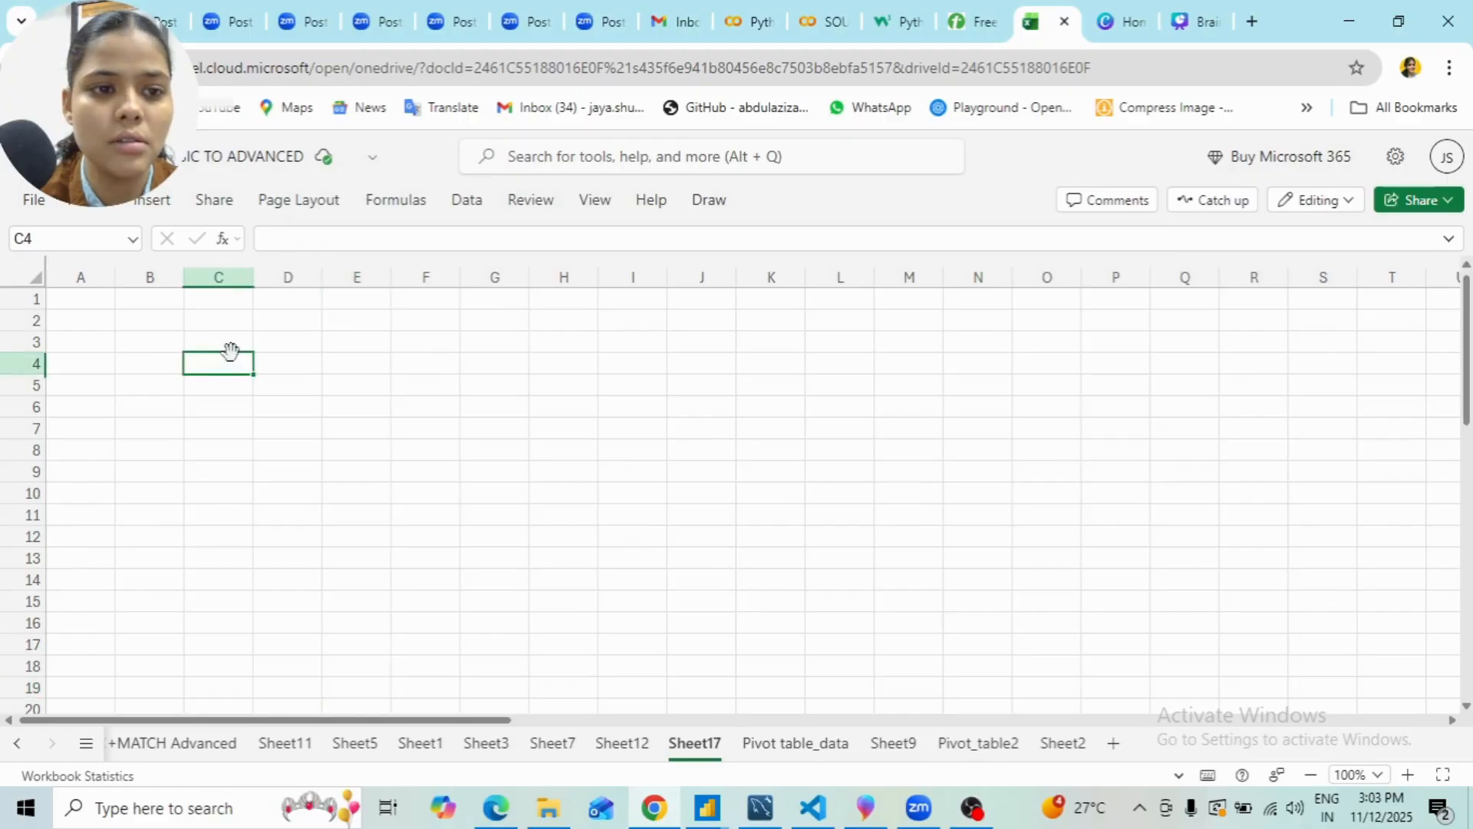
# - Create a PivotTable on a new worksheet from range A1:E18 of the Pivot table_data sheet
pyautogui.click(779, 752)
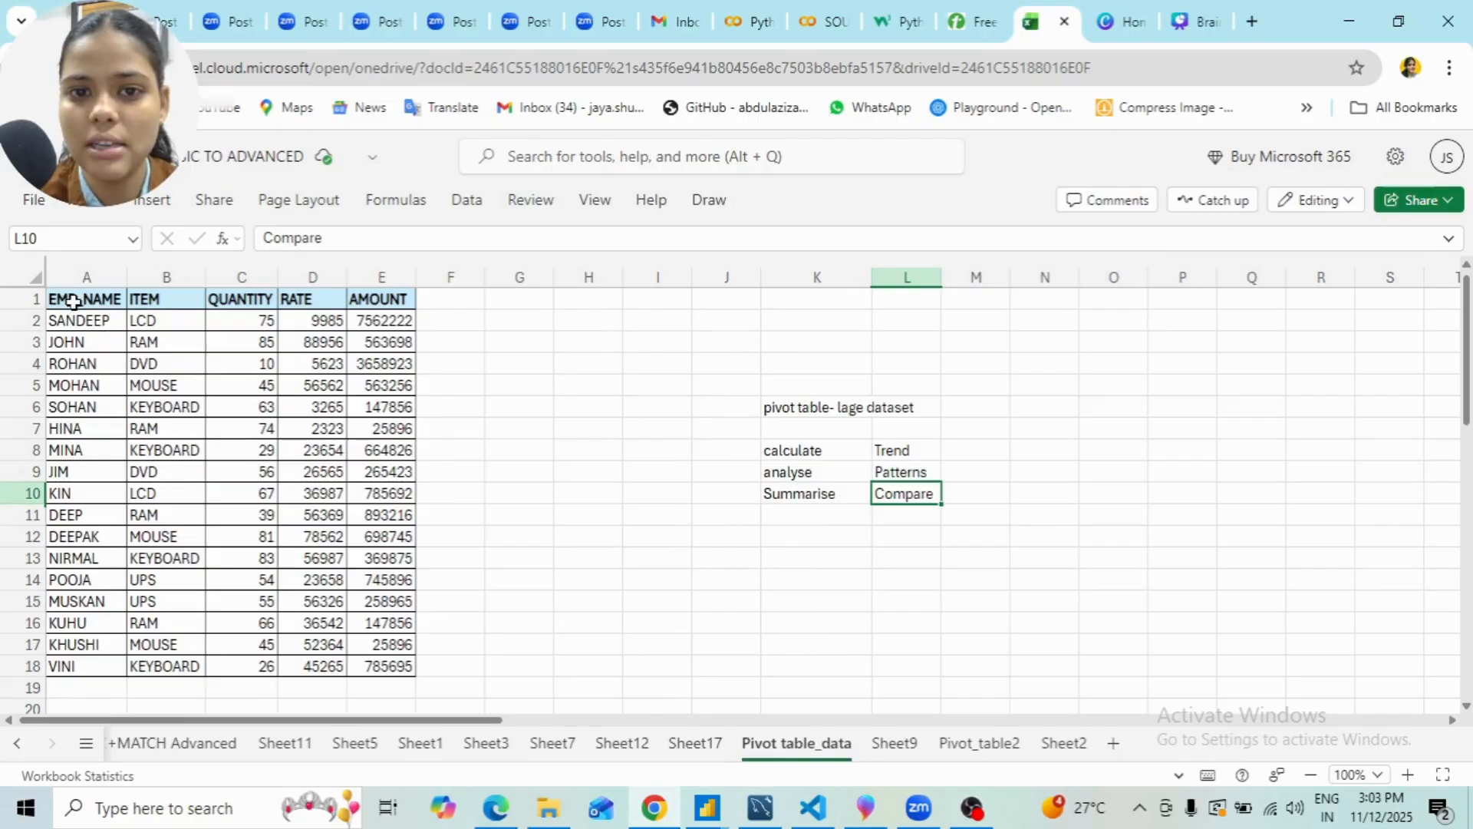
pyautogui.click(81, 199)
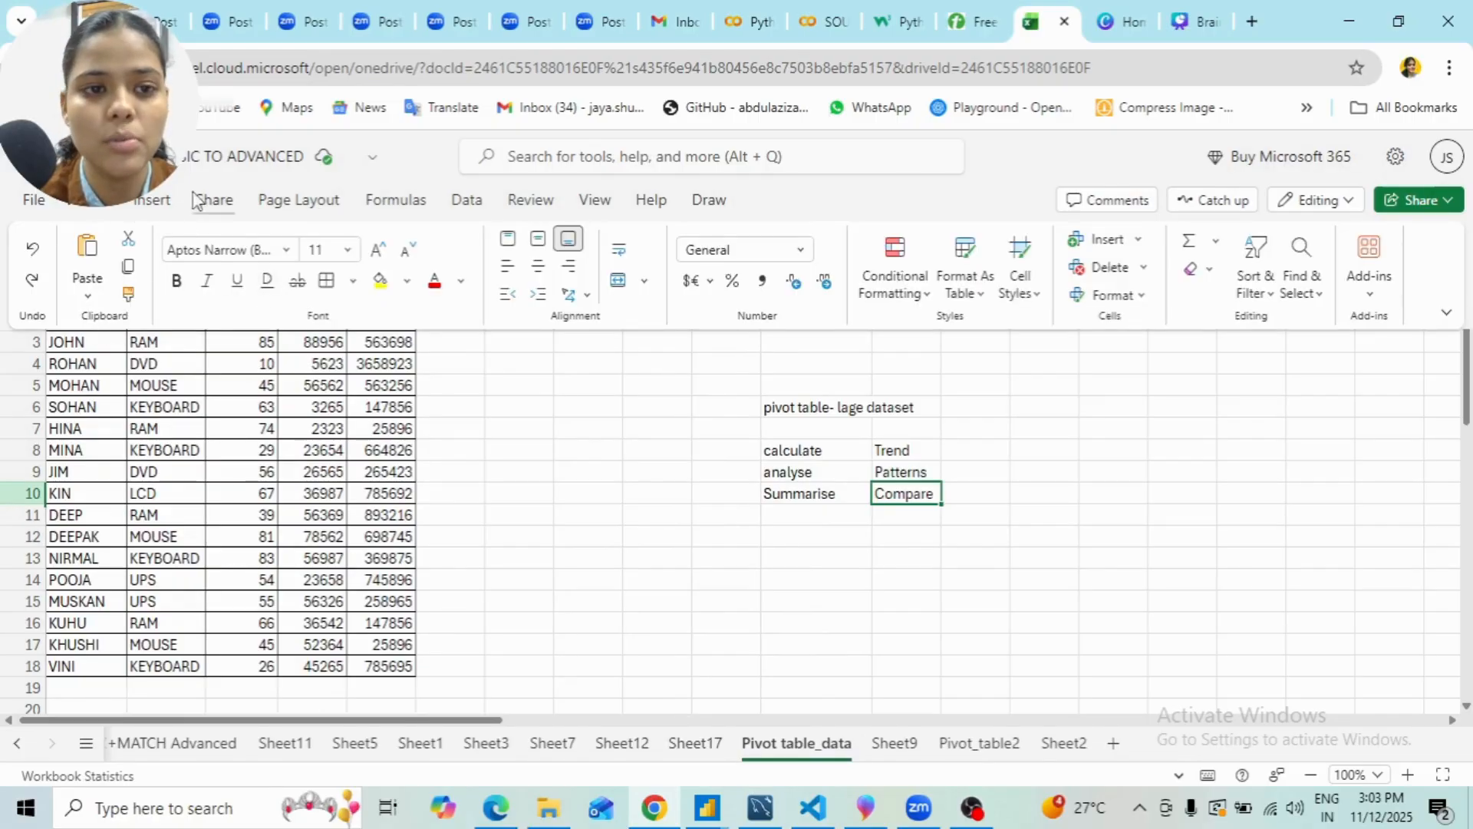
pyautogui.click(162, 201)
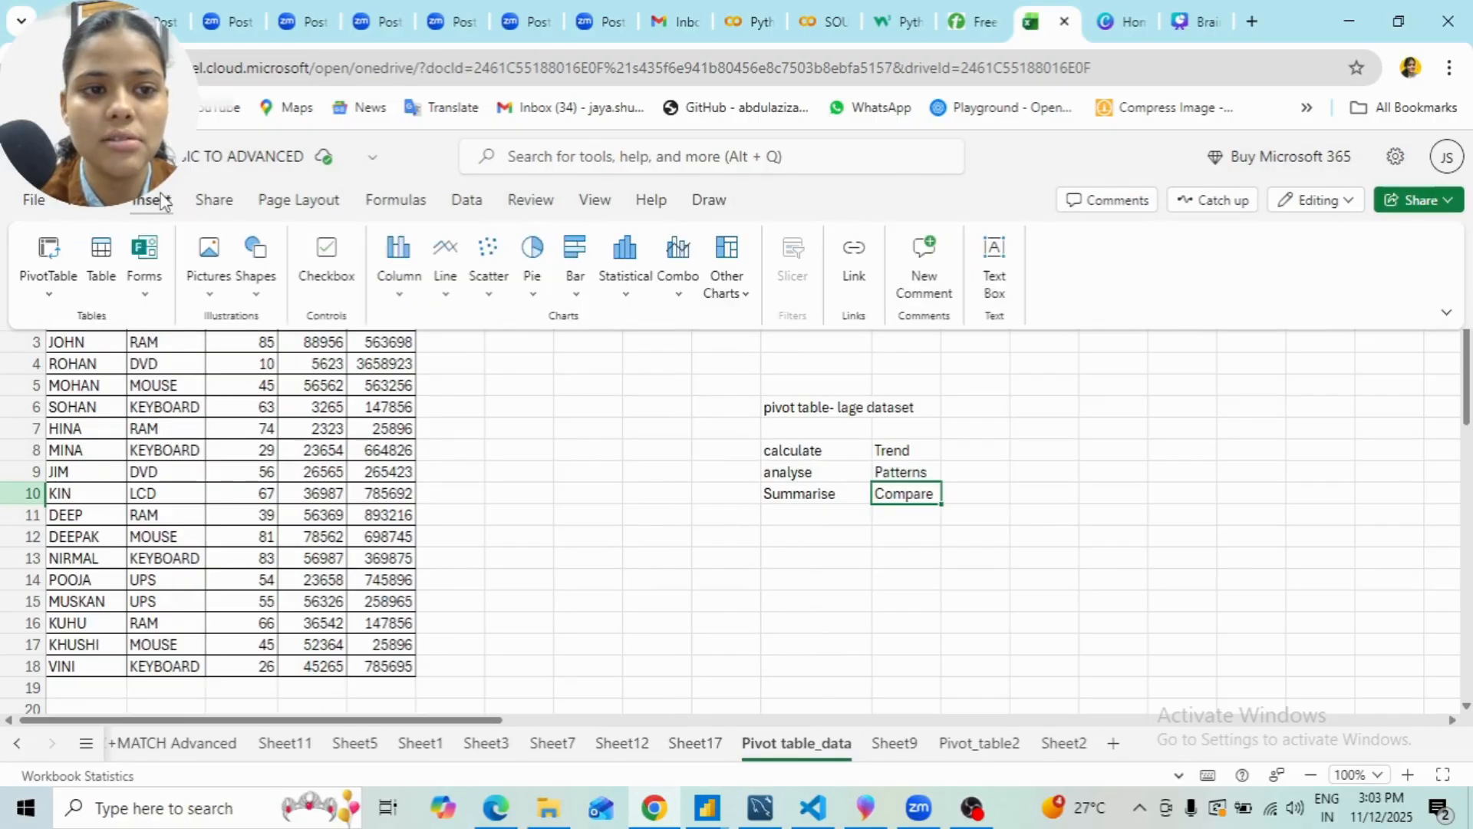
pyautogui.click(47, 276)
pyautogui.click(100, 351)
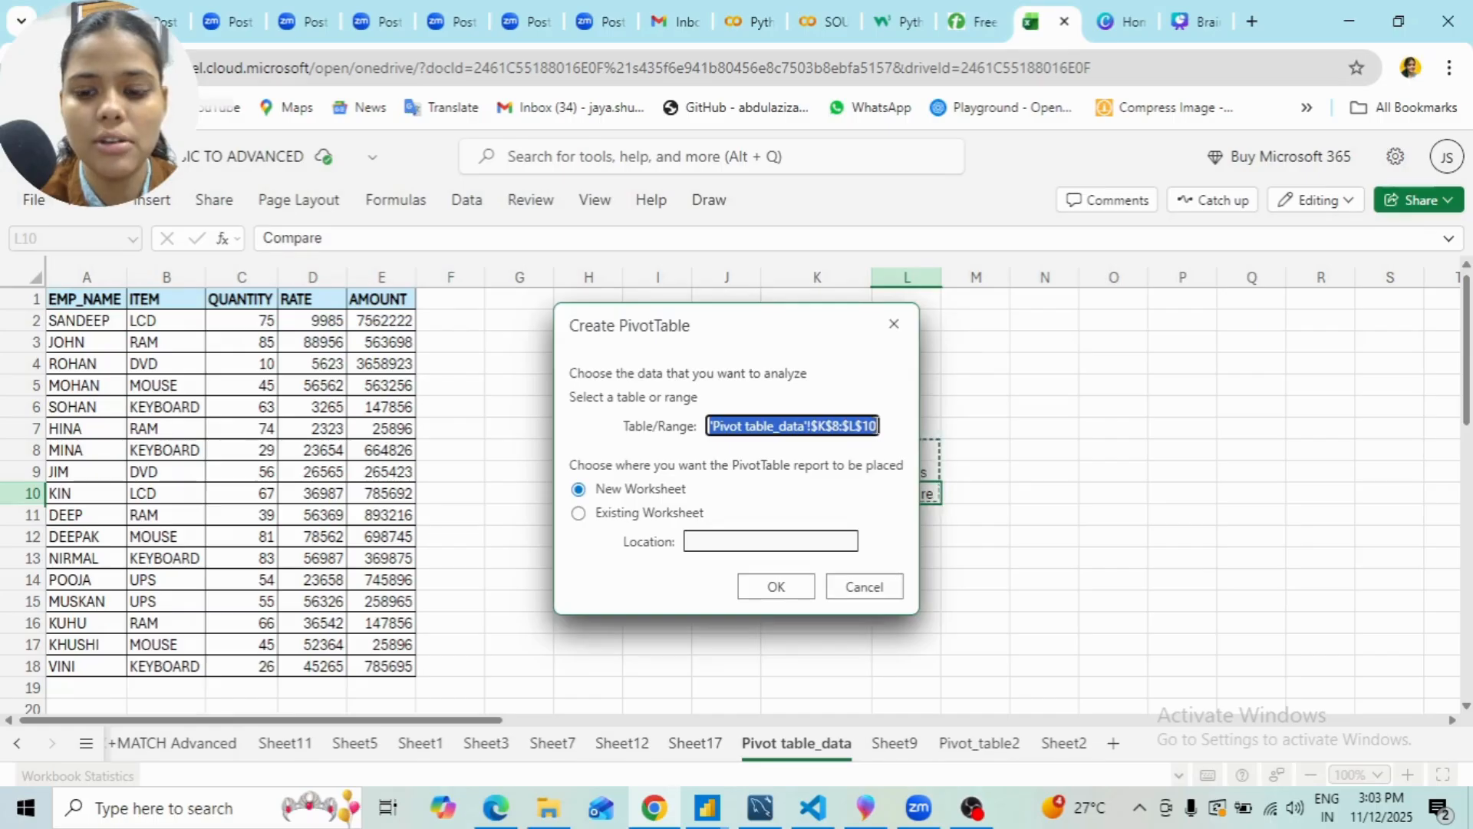
pyautogui.press('BackSpace')
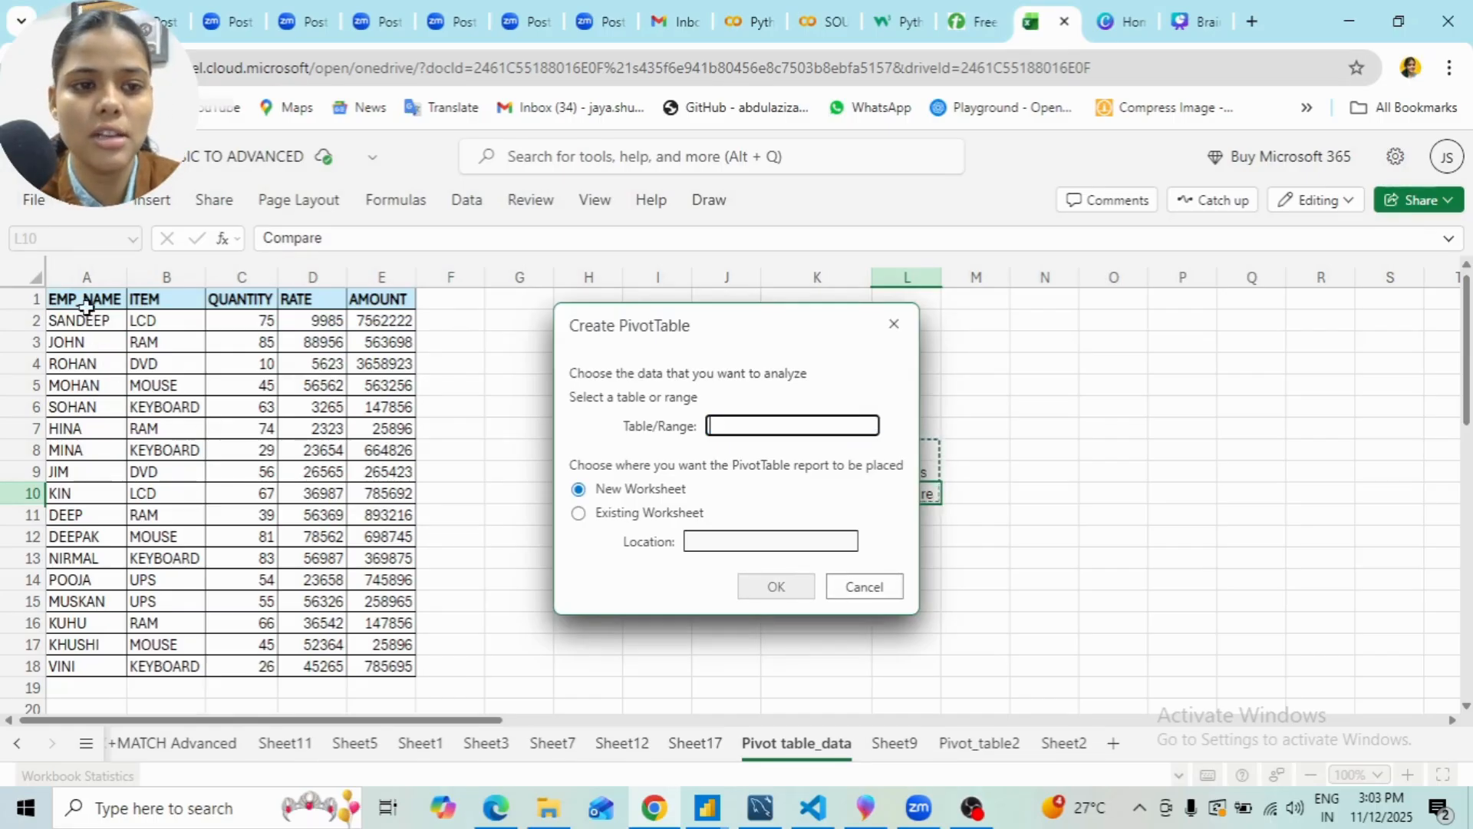
pyautogui.click(84, 291)
pyautogui.hotkey('ctrl', 'shift', 'Right')
pyautogui.hotkey('ctrl', 'shift', 'Down')
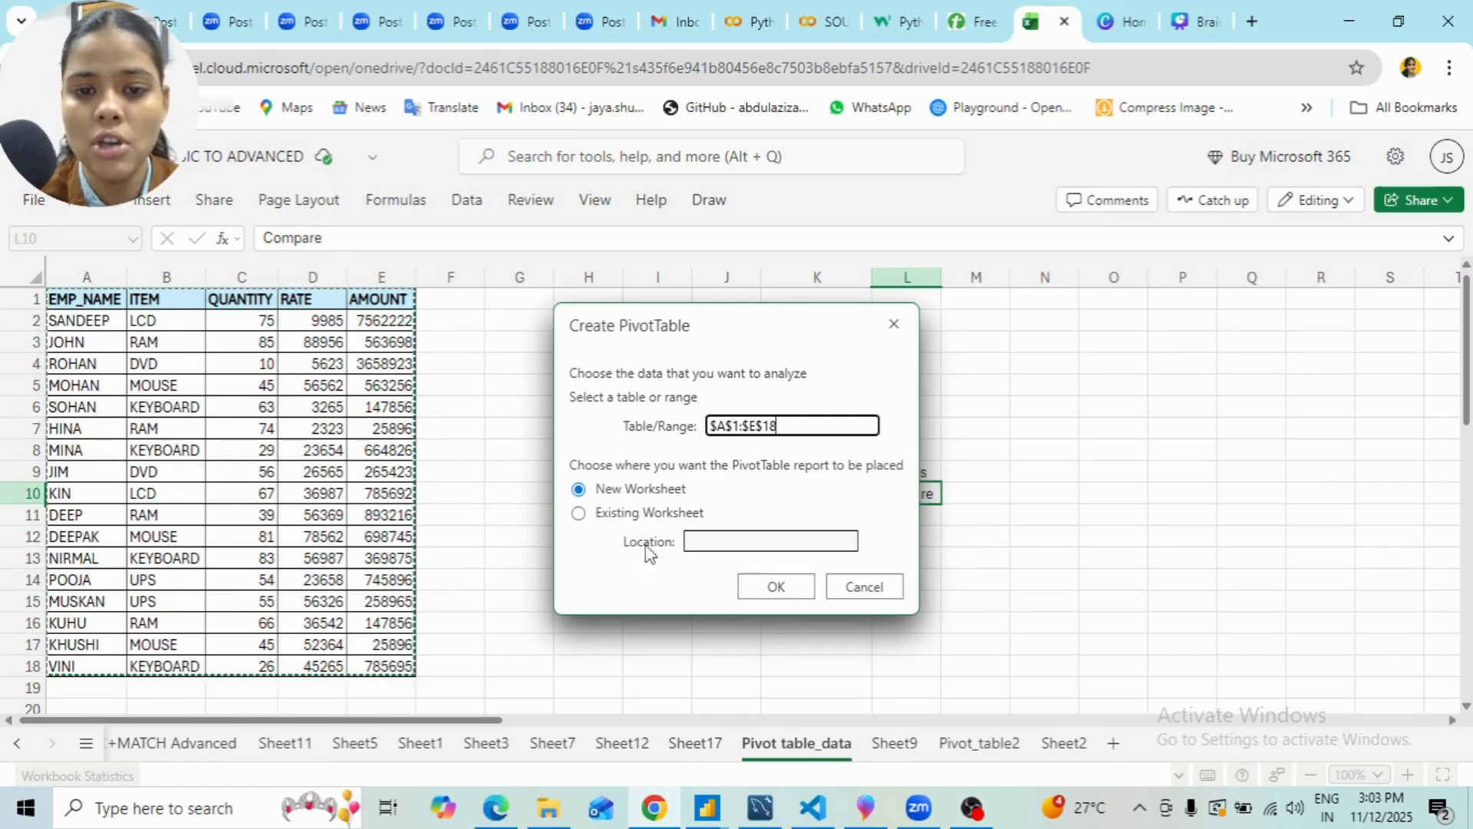
pyautogui.click(776, 586)
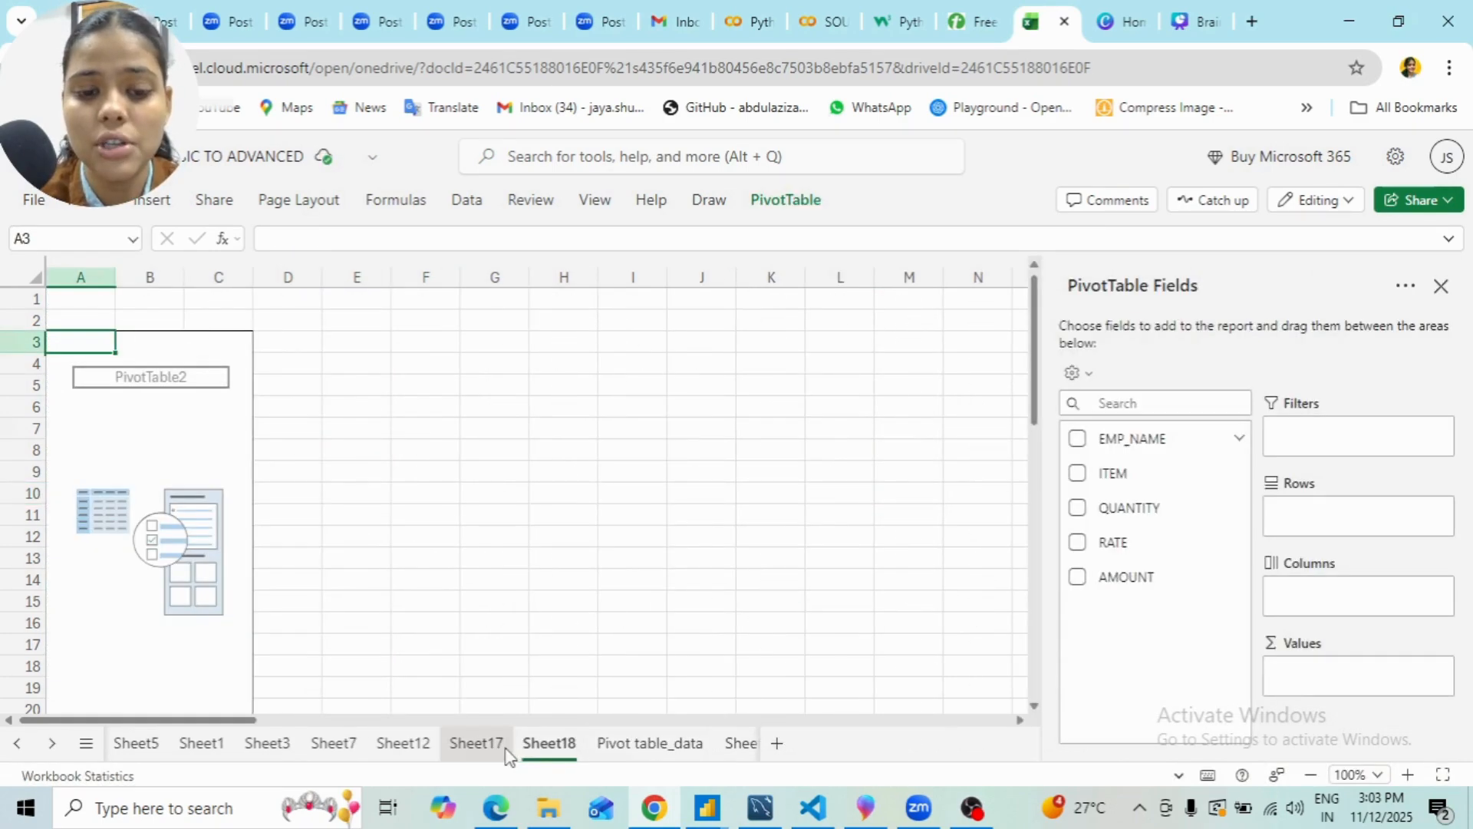
# - Delete the empty Sheet17 worksheet from the workbook
pyautogui.click(504, 748)
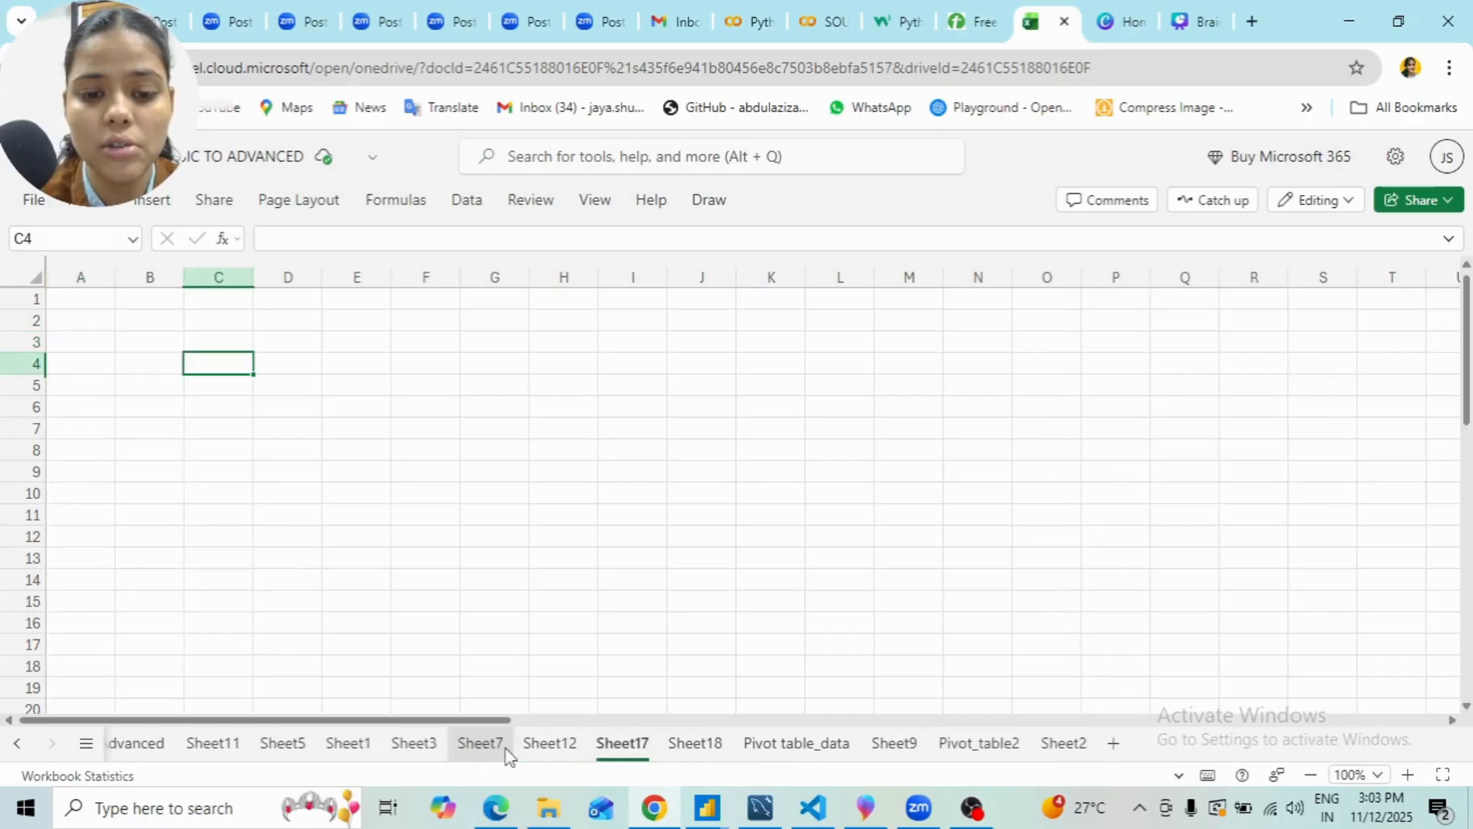
pyautogui.rightClick(643, 756)
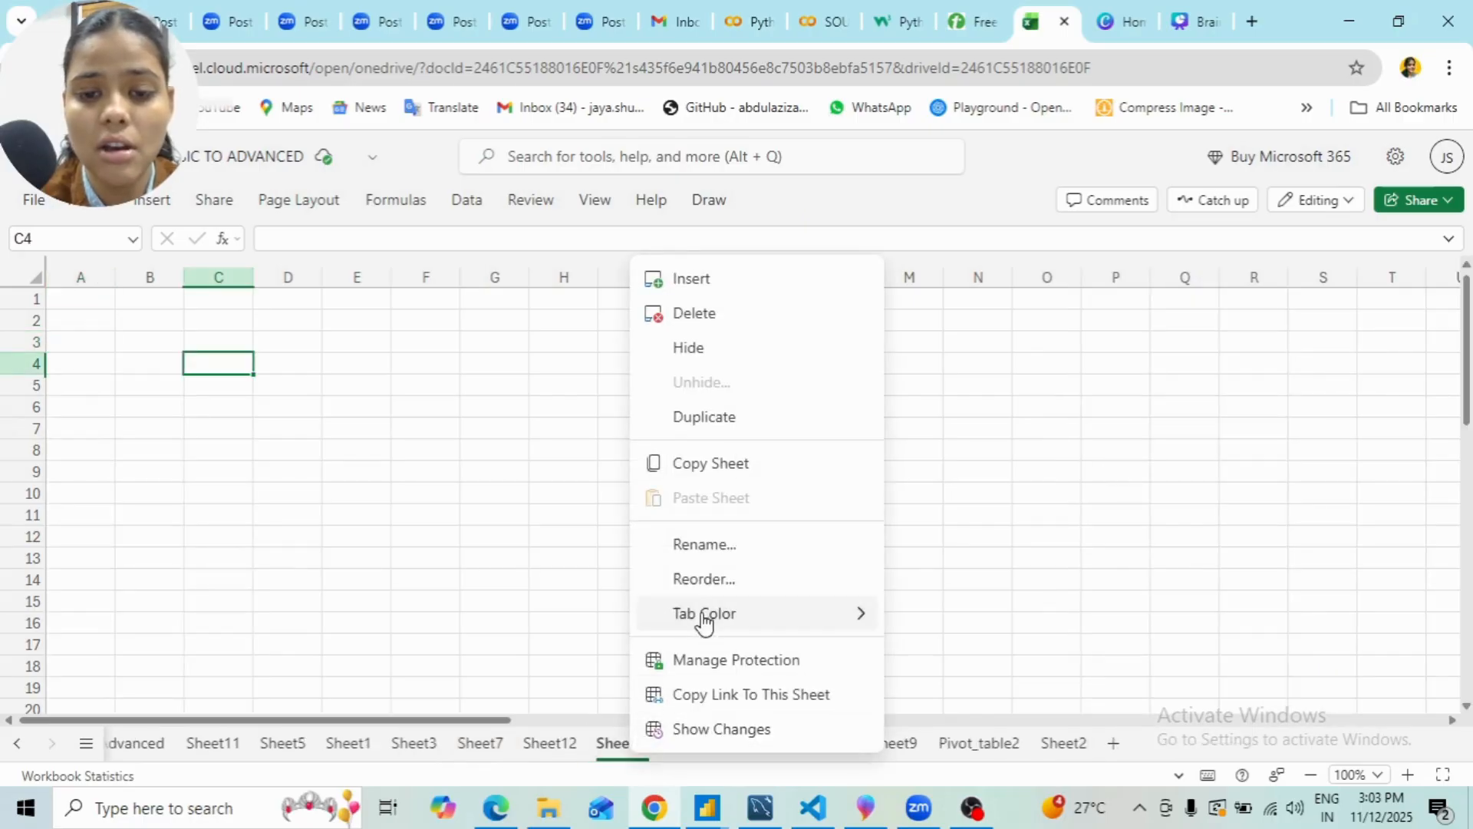
pyautogui.click(725, 314)
pyautogui.click(806, 510)
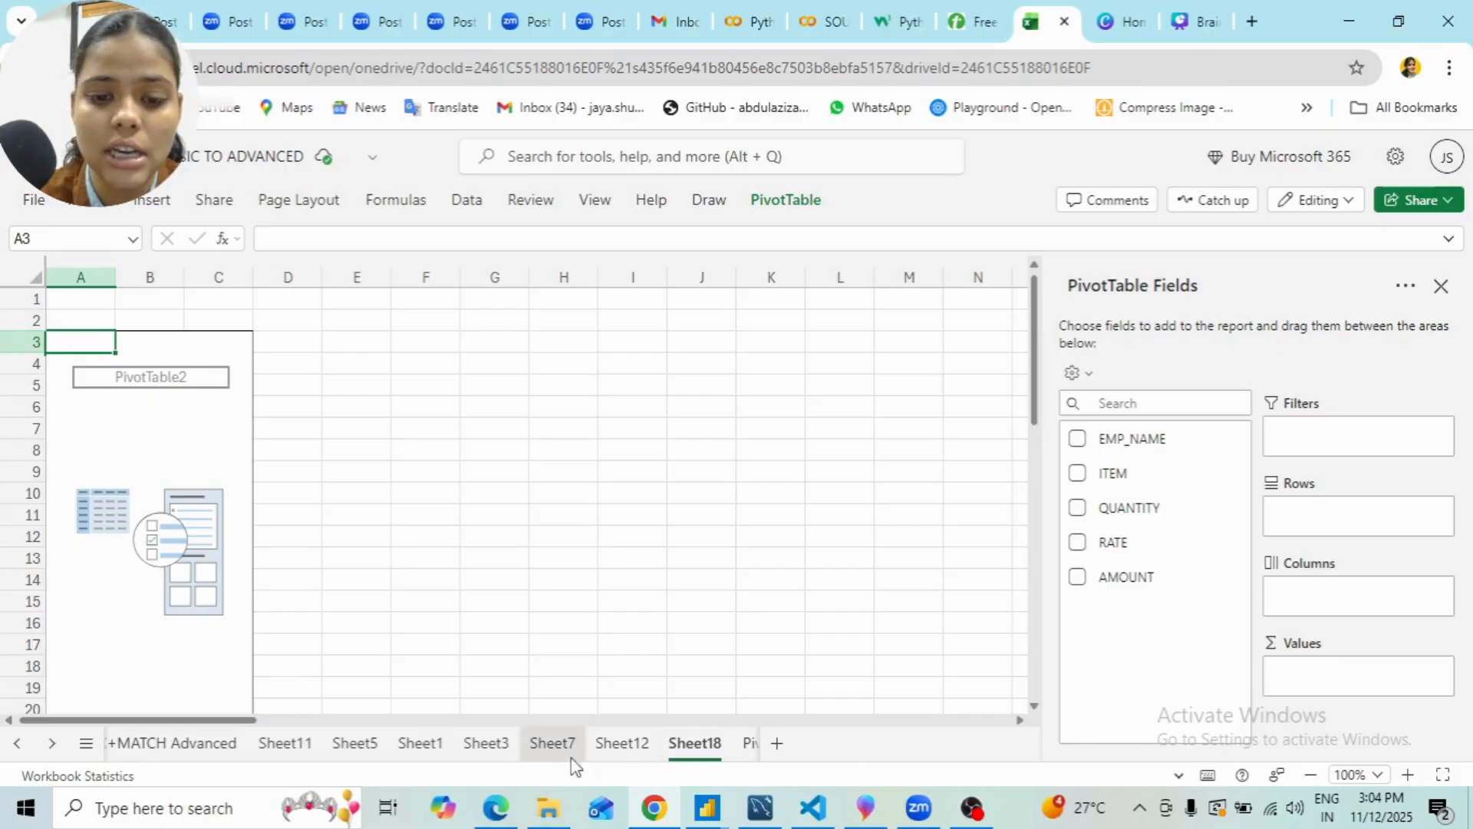
# - Add the EMP_NAME field to the Rows area of the PivotTable on Sheet18
pyautogui.click(692, 748)
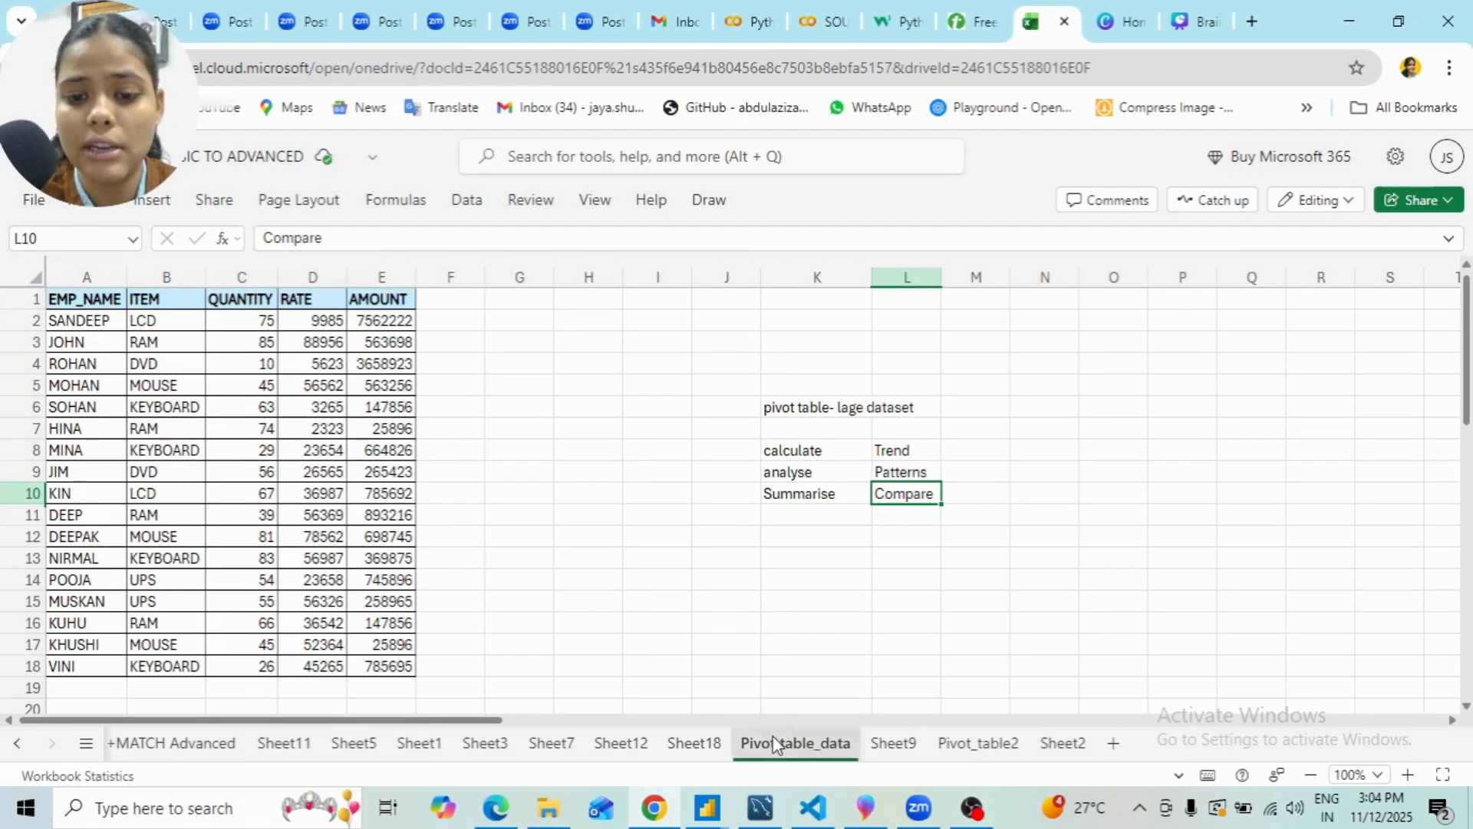
pyautogui.click(691, 743)
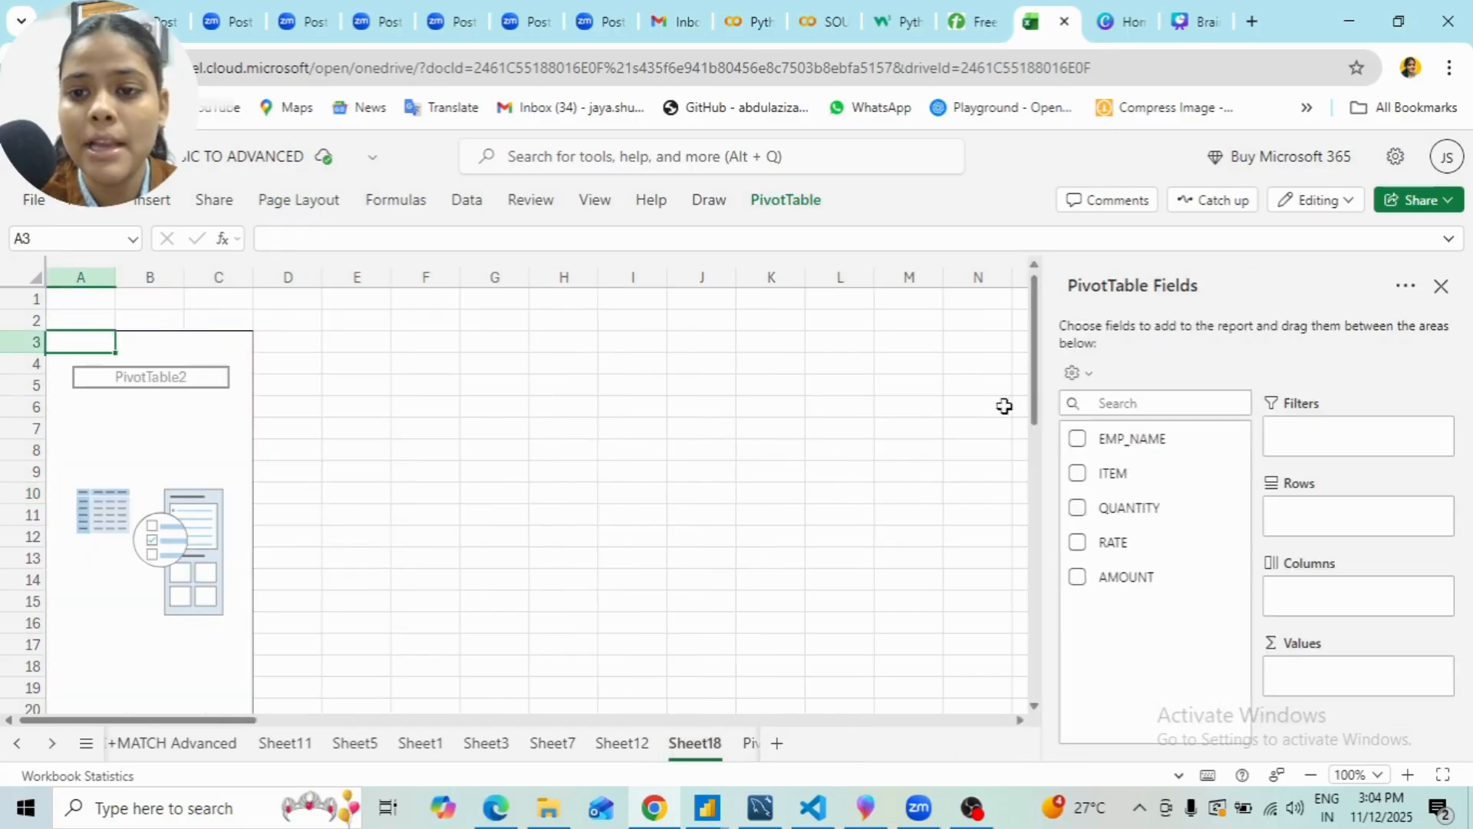
pyautogui.moveTo(1138, 447); pyautogui.dragTo(1315, 517)
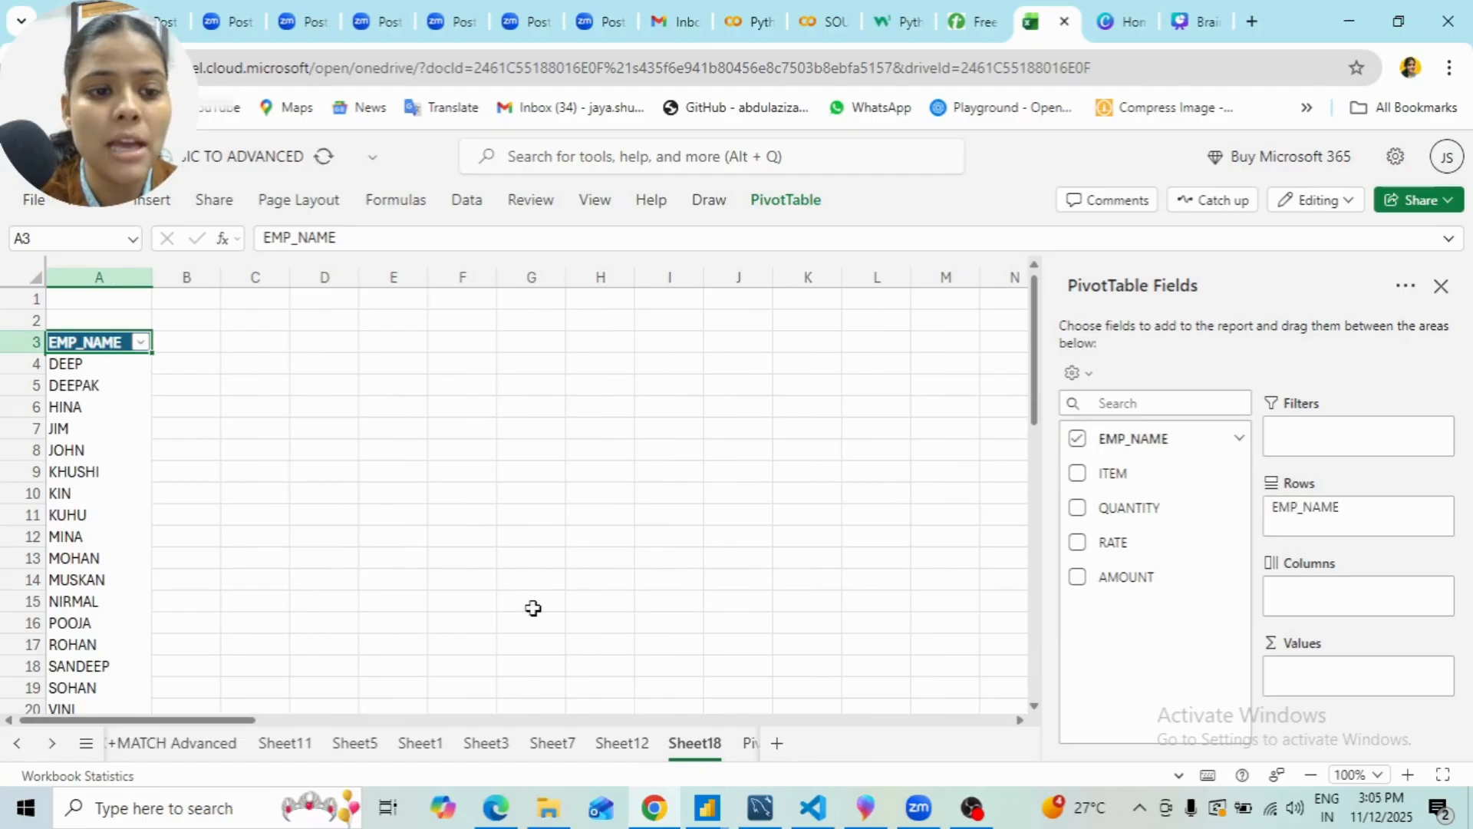
pyautogui.scroll(-3, 99, 498)
pyautogui.scroll(3, 99, 486)
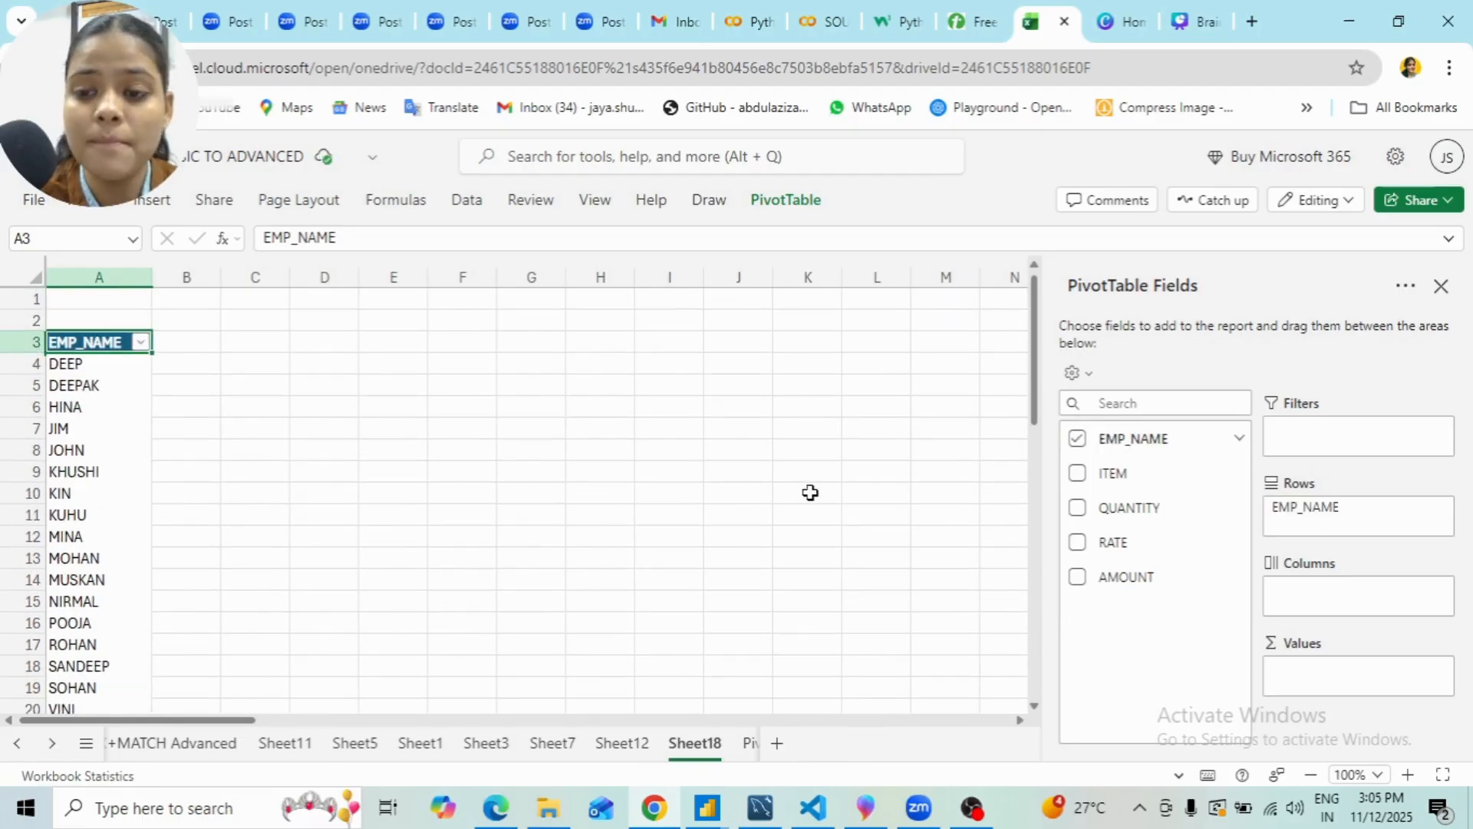
# - Add the AMOUNT field to the Values area of the PivotTable as a sum and review the employee amounts
pyautogui.moveTo(1134, 577); pyautogui.dragTo(1333, 675)
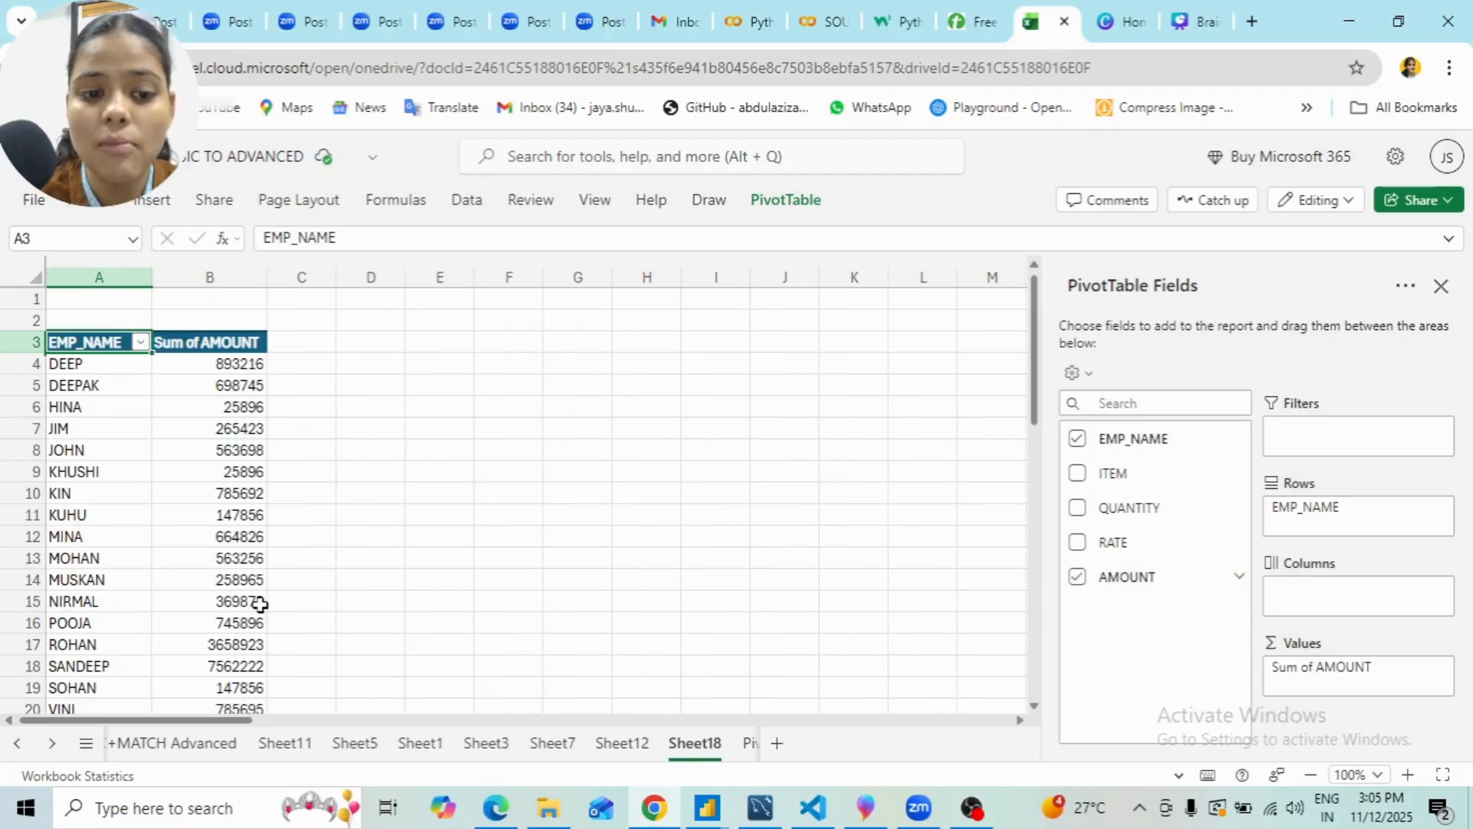
pyautogui.scroll(-2, 813, 603)
pyautogui.scroll(2, 812, 603)
pyautogui.scroll(-2, 812, 603)
pyautogui.scroll(1, 812, 603)
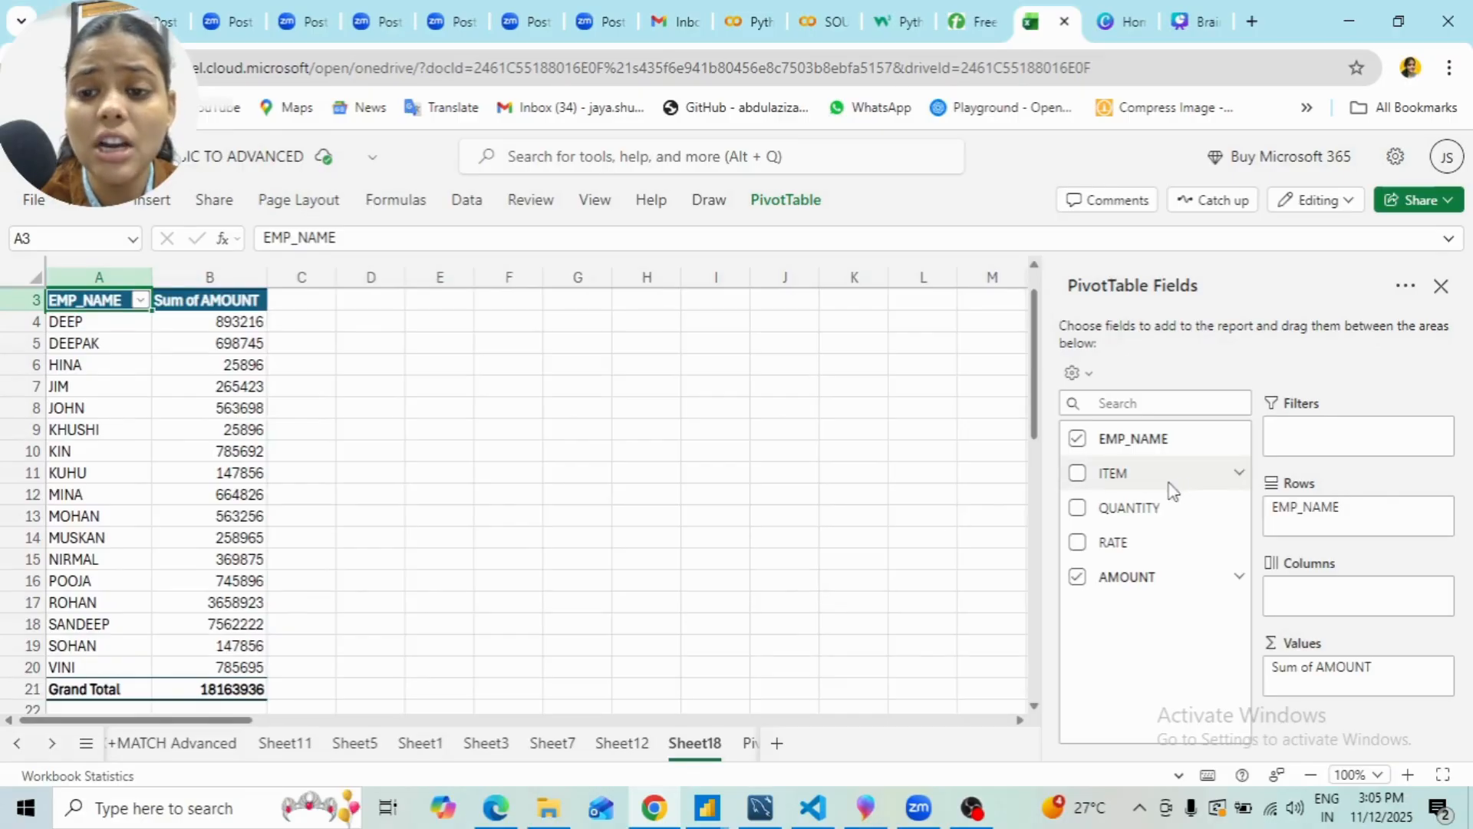
# - Add the ITEM field to the Rows area below EMP_NAME and review the item breakdown for each employee
pyautogui.moveTo(1120, 485); pyautogui.dragTo(1315, 534)
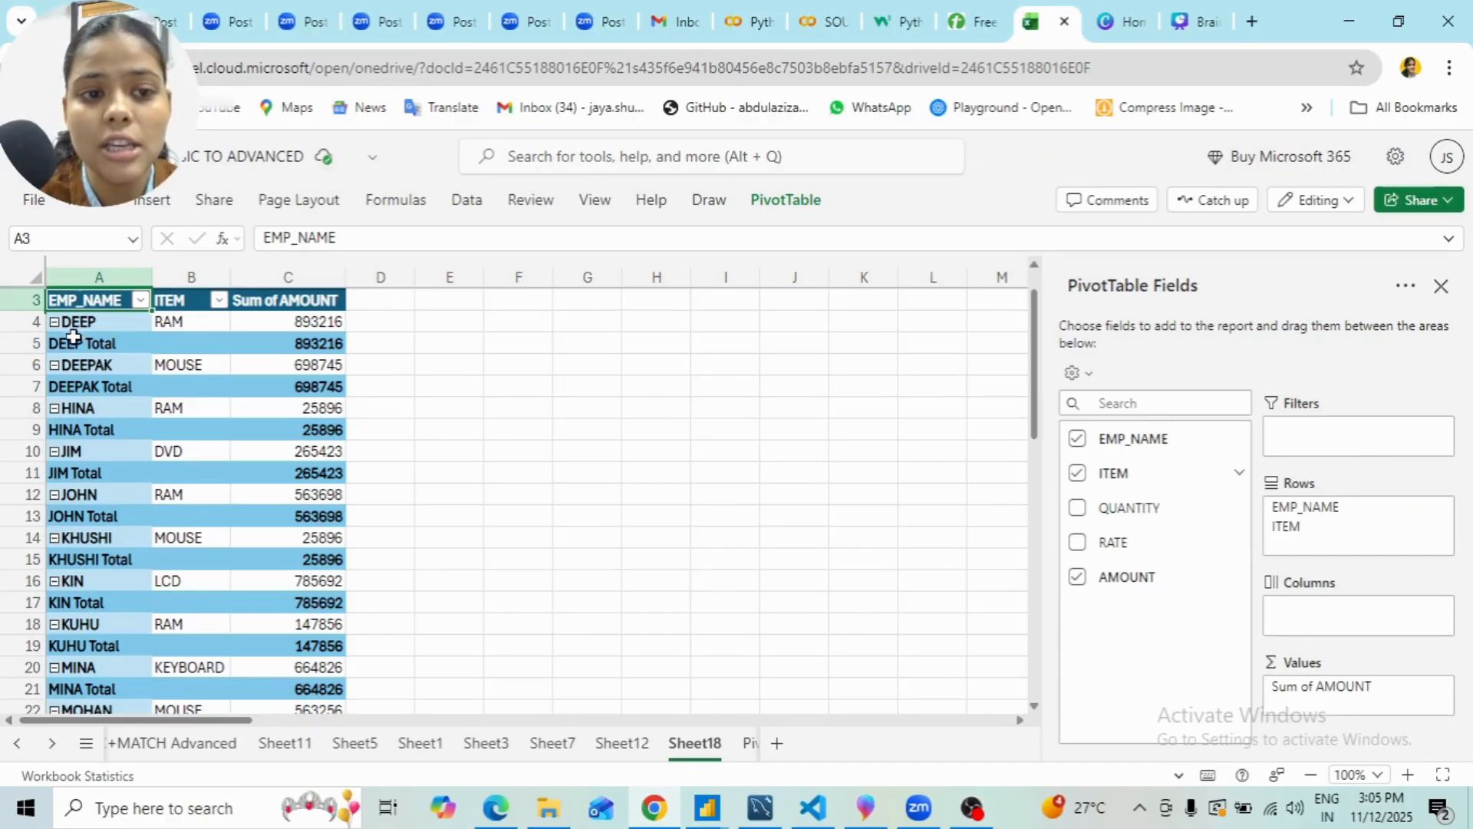
pyautogui.click(187, 328)
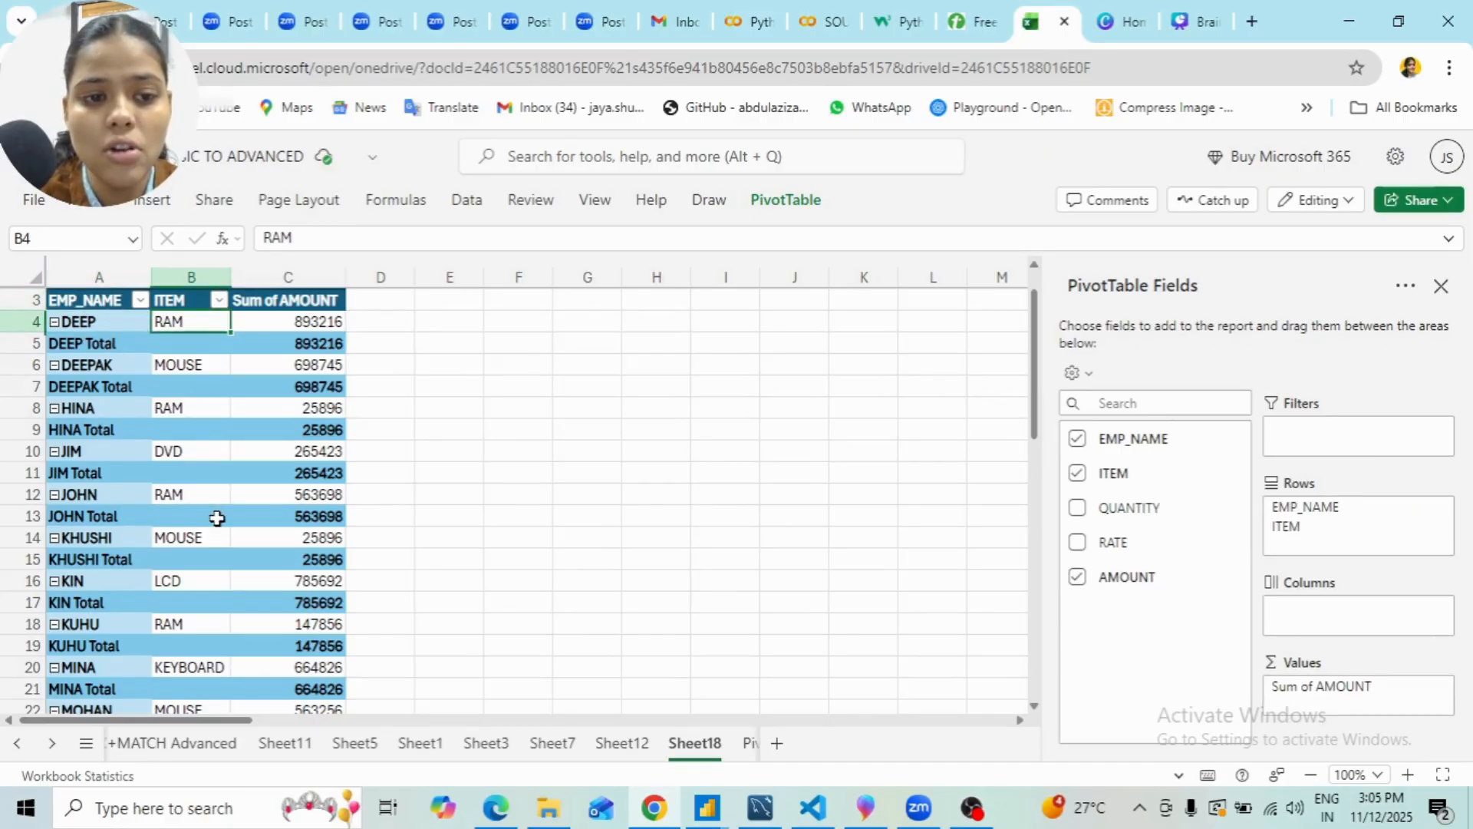
pyautogui.scroll(-5, 215, 518)
pyautogui.scroll(3, 217, 519)
pyautogui.scroll(3, 218, 518)
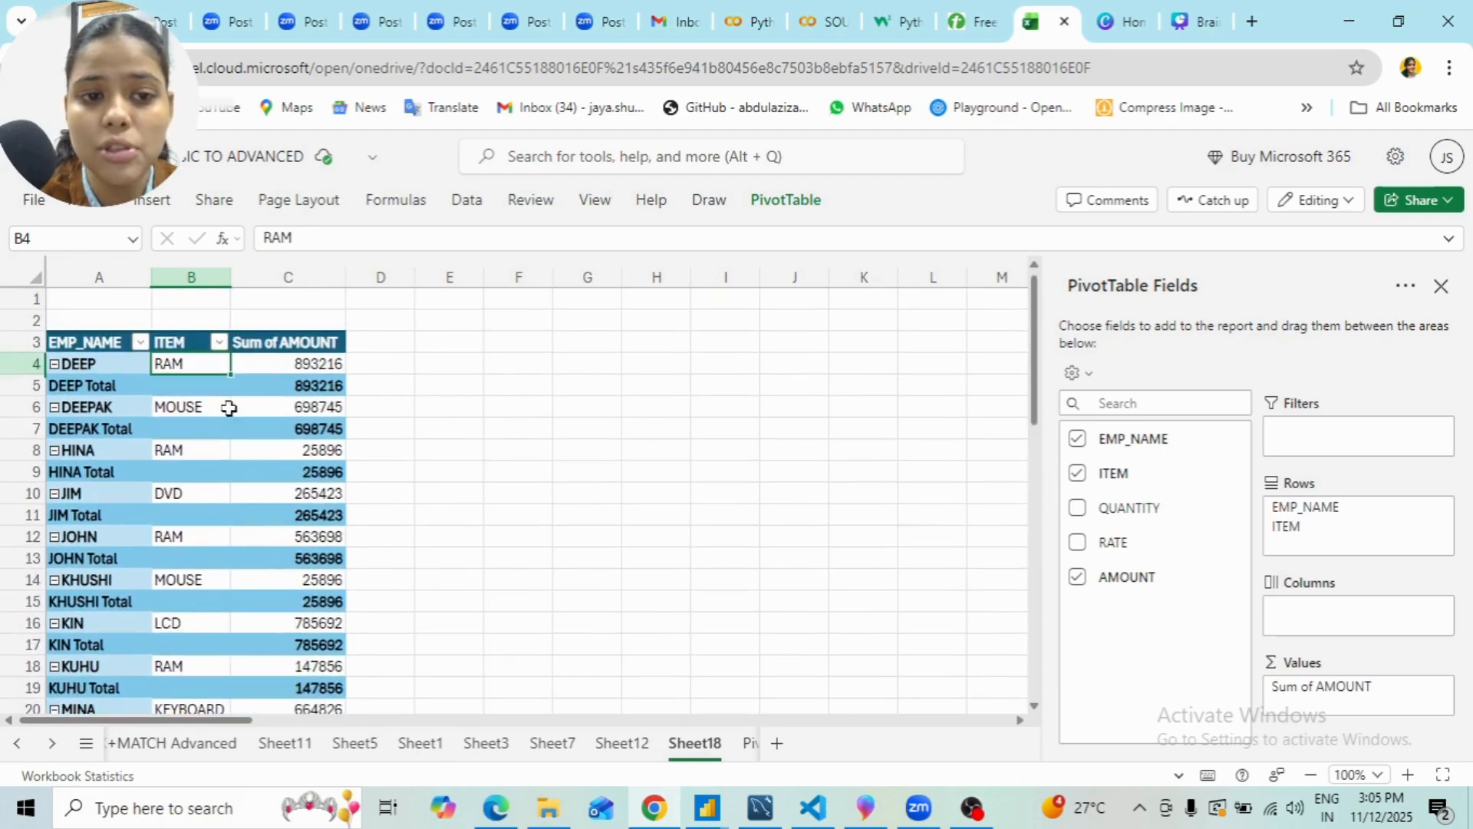
# - Filter the PivotTable's ITEM field to show only LCD and MOUSE, and check the grand total of the amounts
pyautogui.click(219, 343)
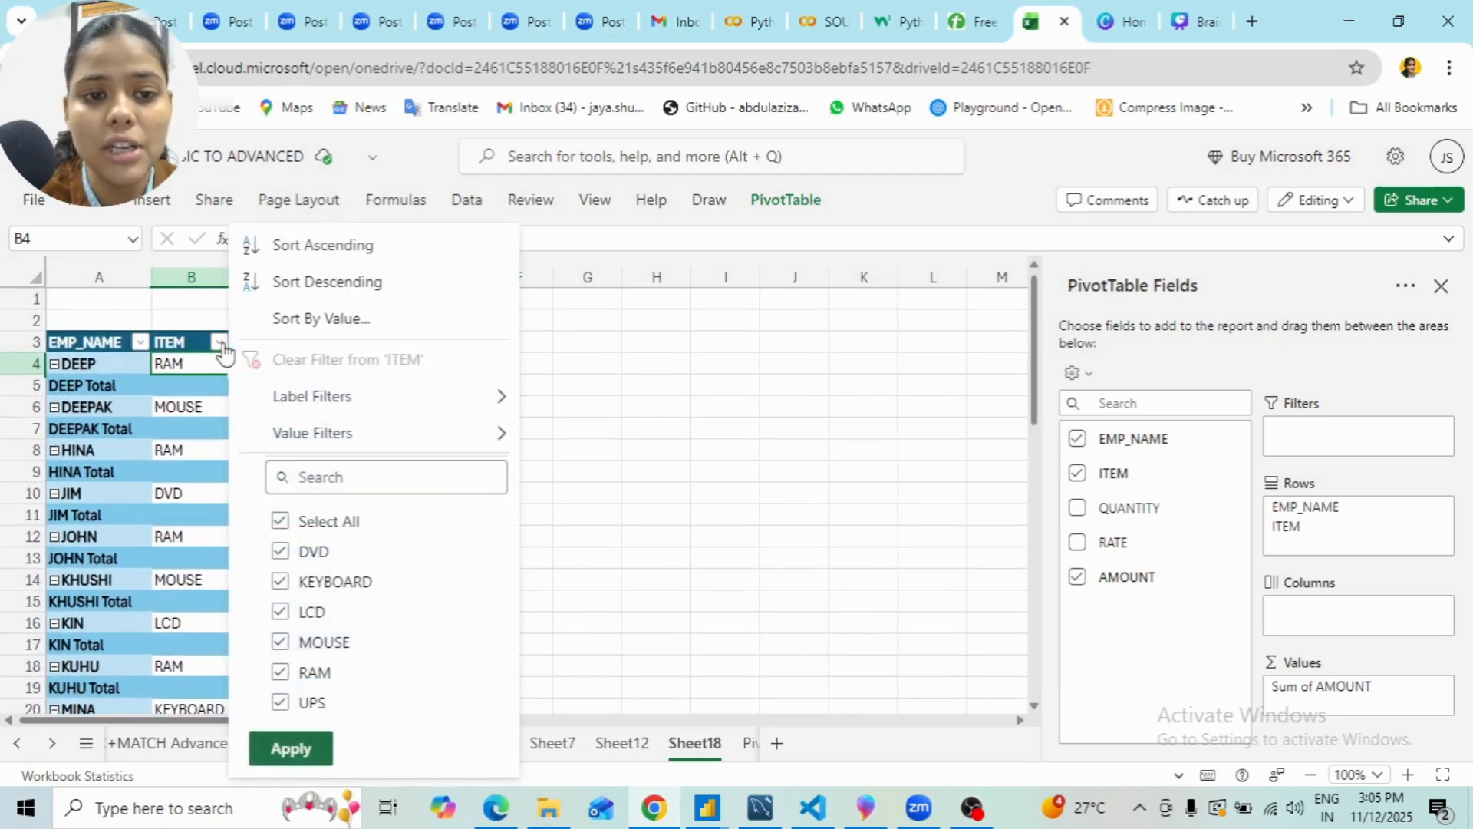
pyautogui.moveTo(335, 411)
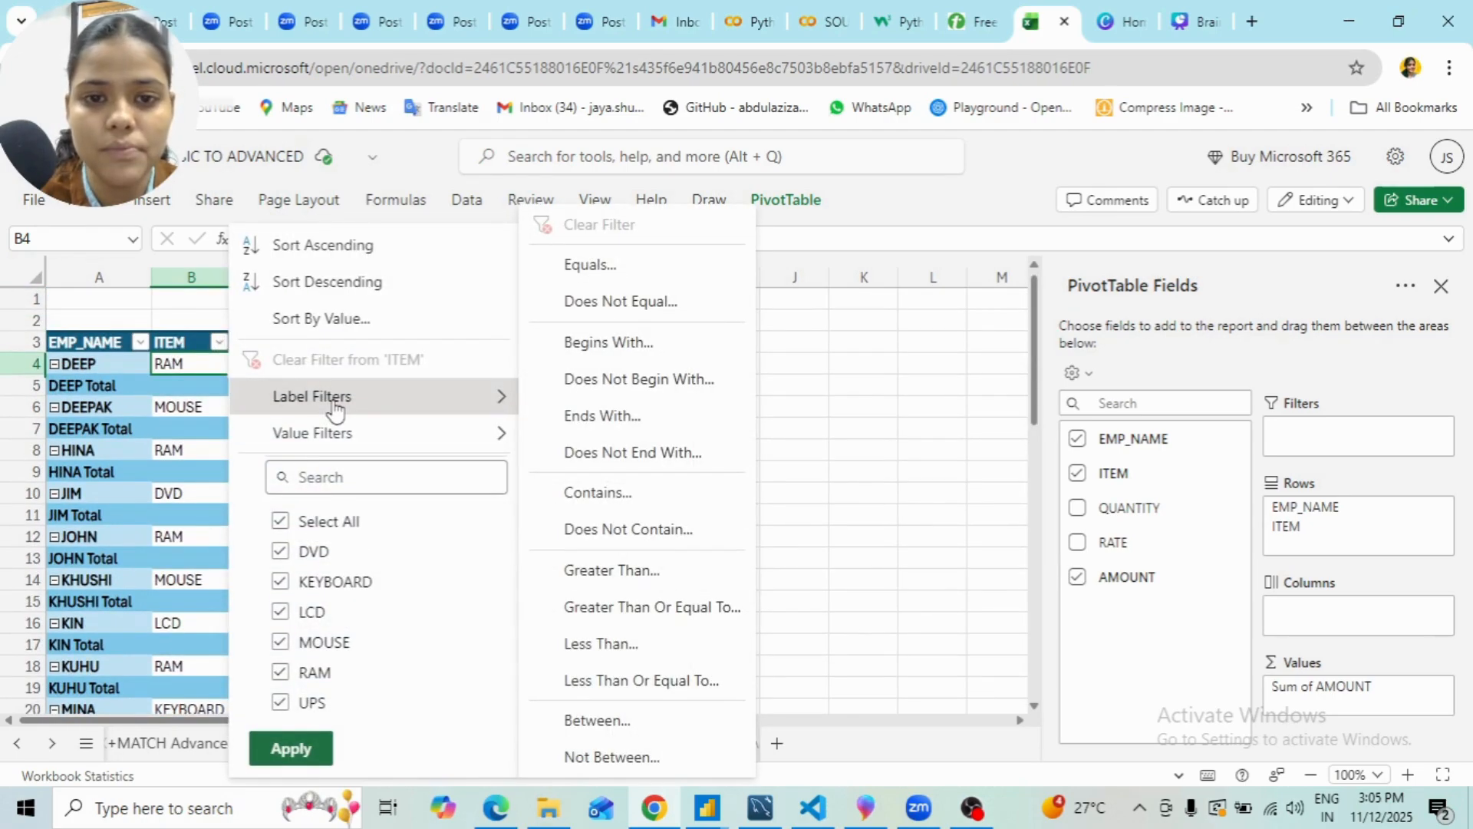
pyautogui.moveTo(343, 445)
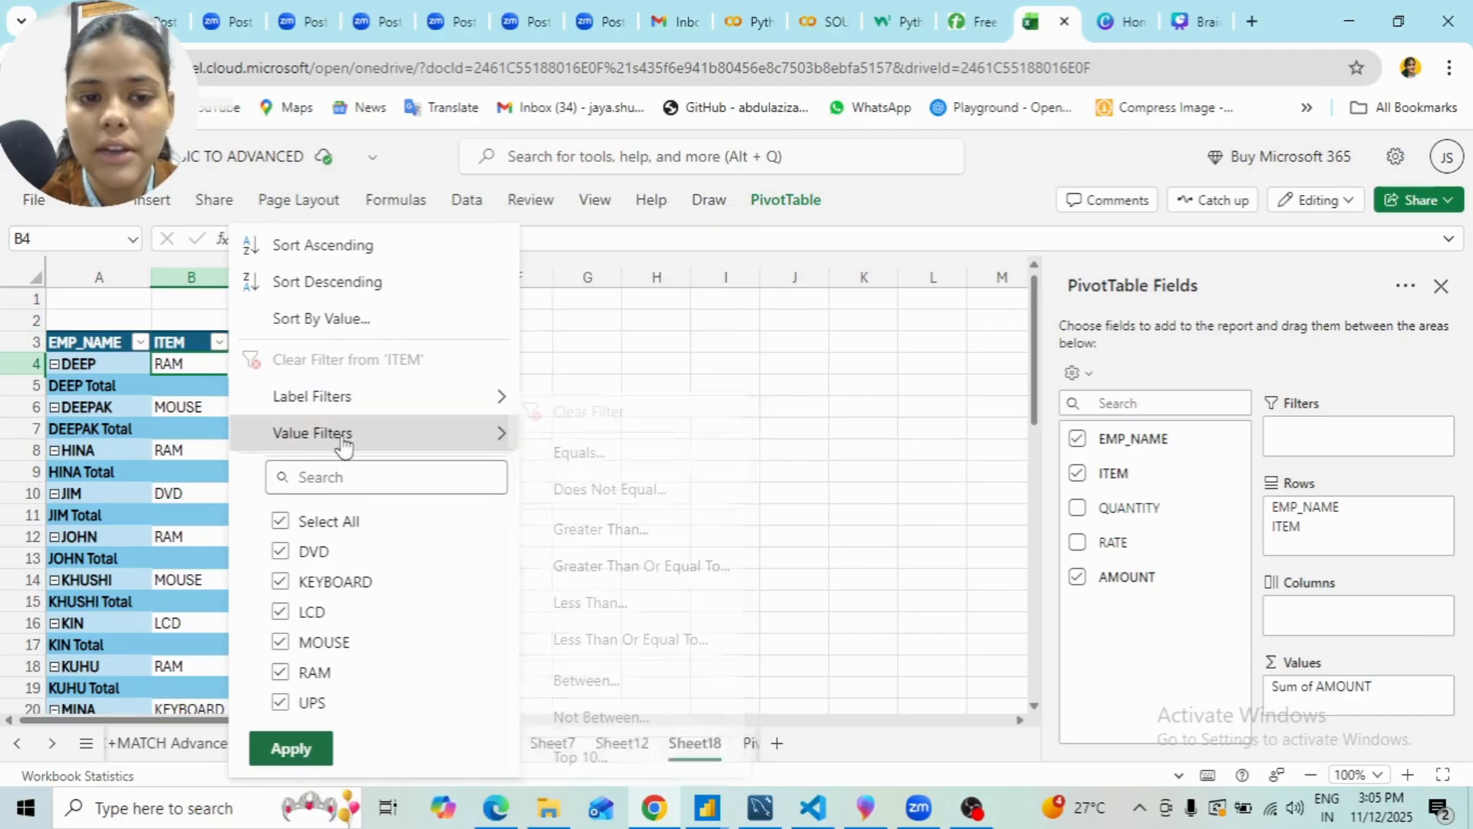
pyautogui.click(280, 521)
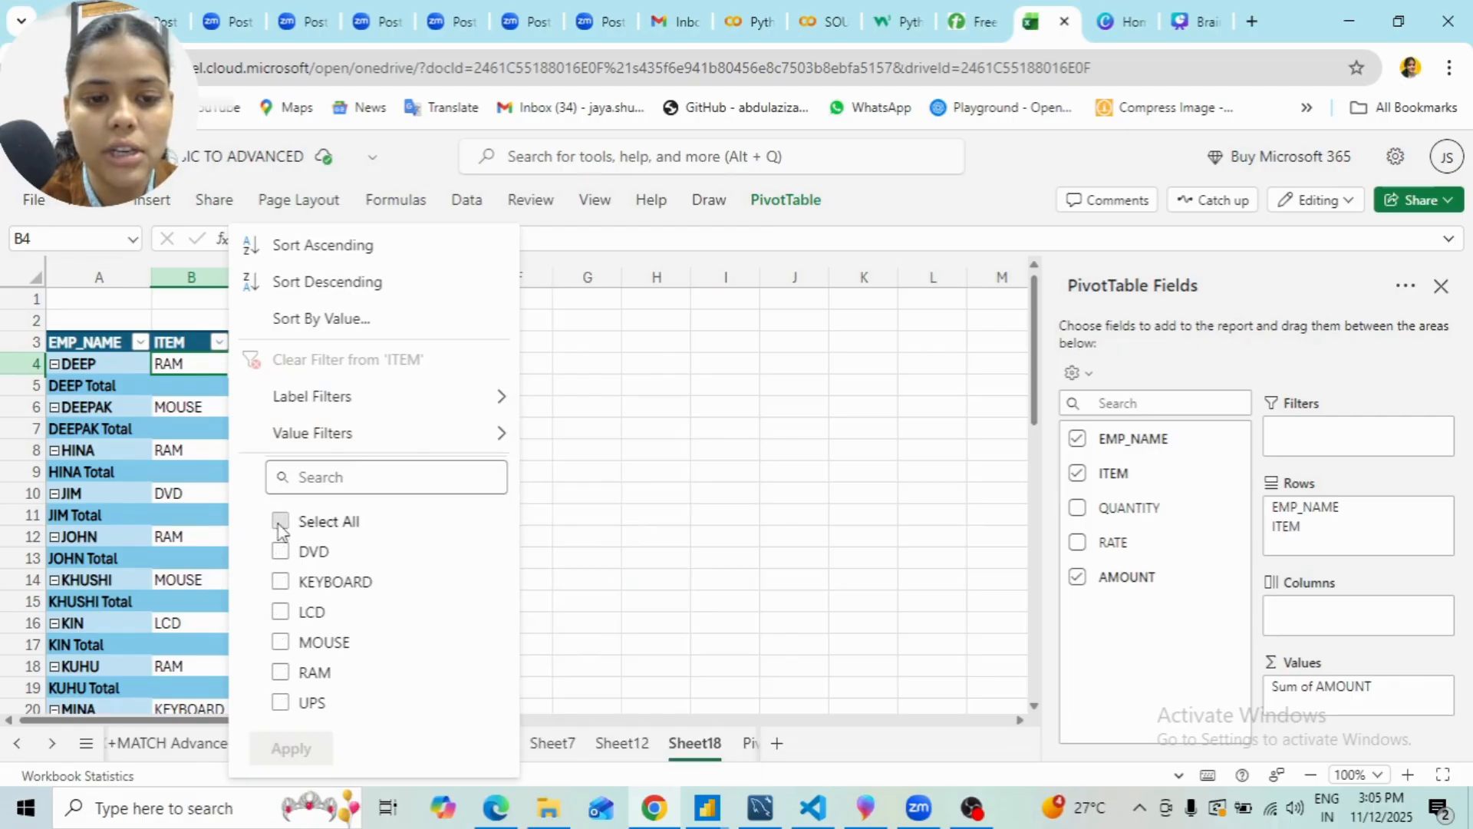
pyautogui.click(281, 611)
pyautogui.click(281, 643)
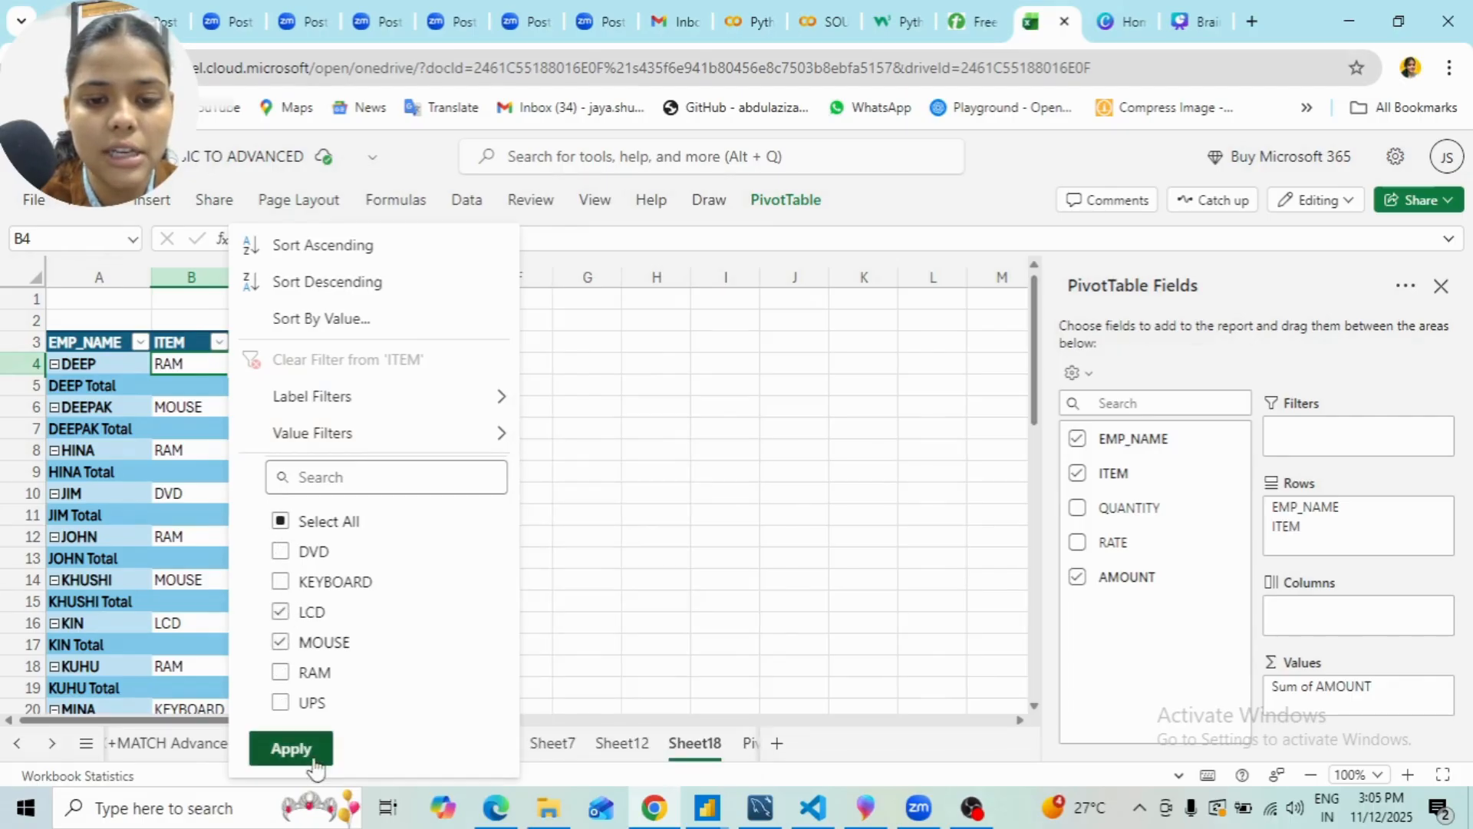
pyautogui.click(291, 748)
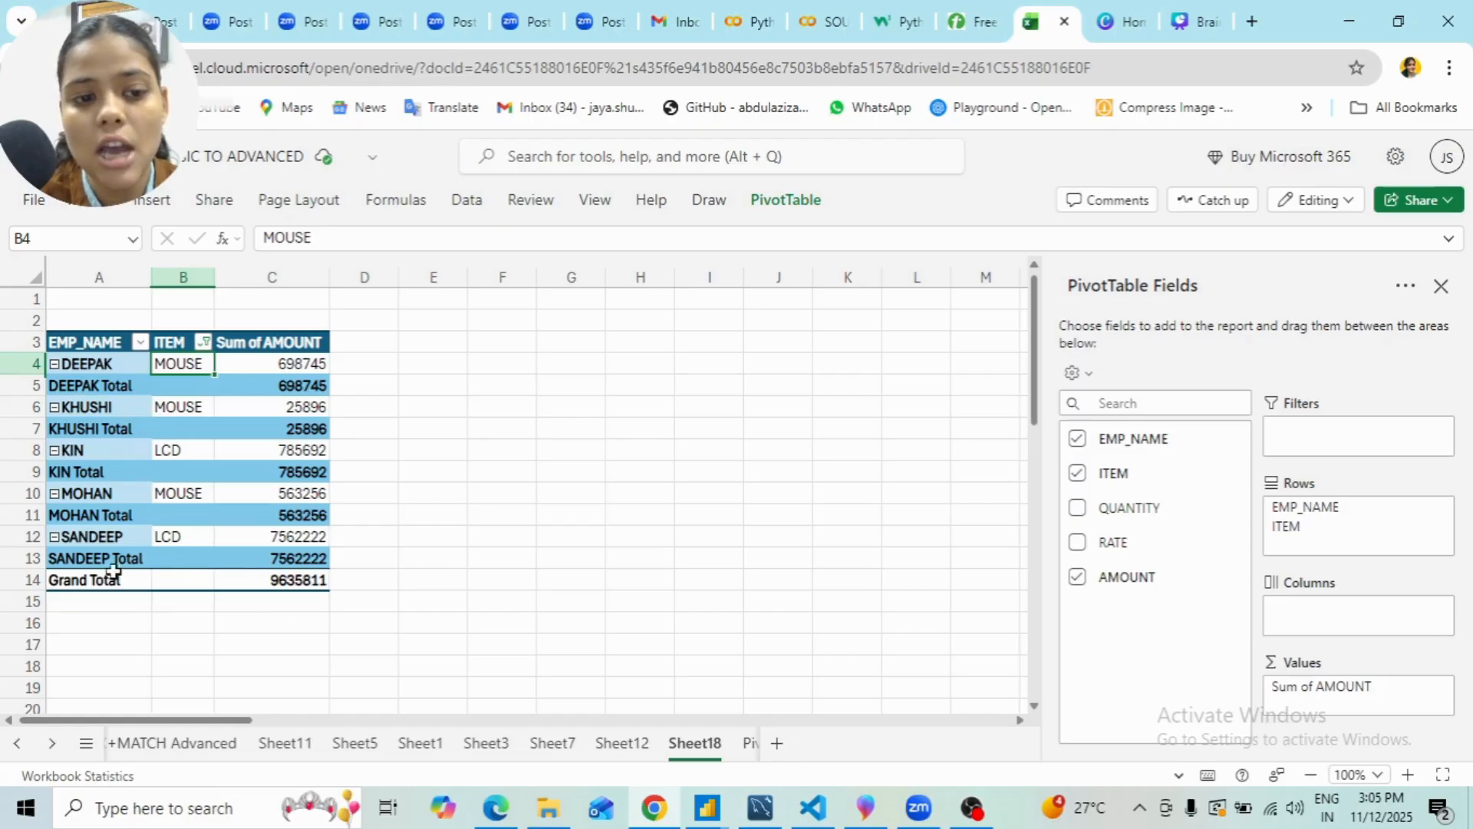
pyautogui.click(74, 580)
pyautogui.click(260, 583)
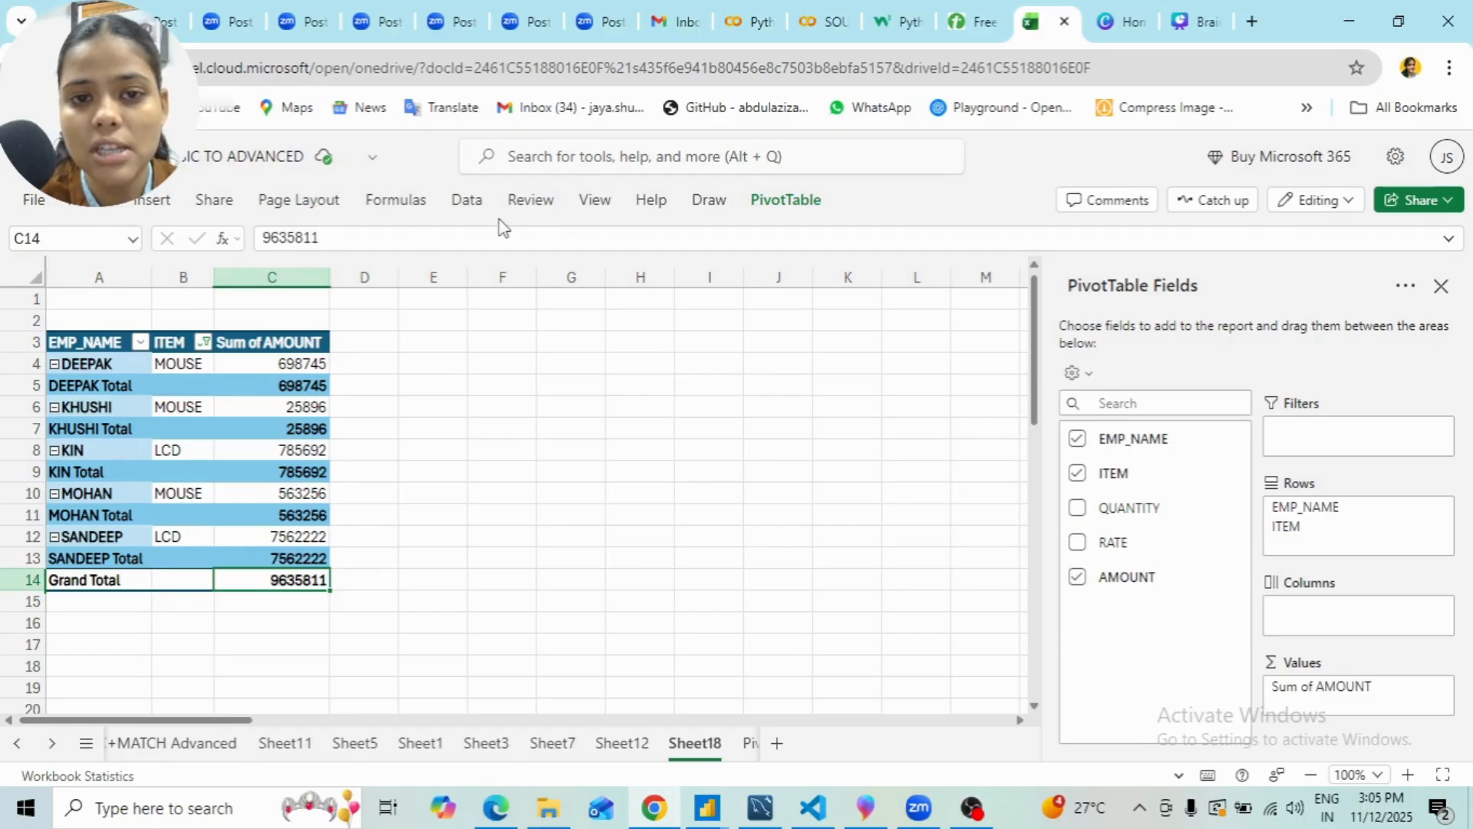
pyautogui.click(566, 200)
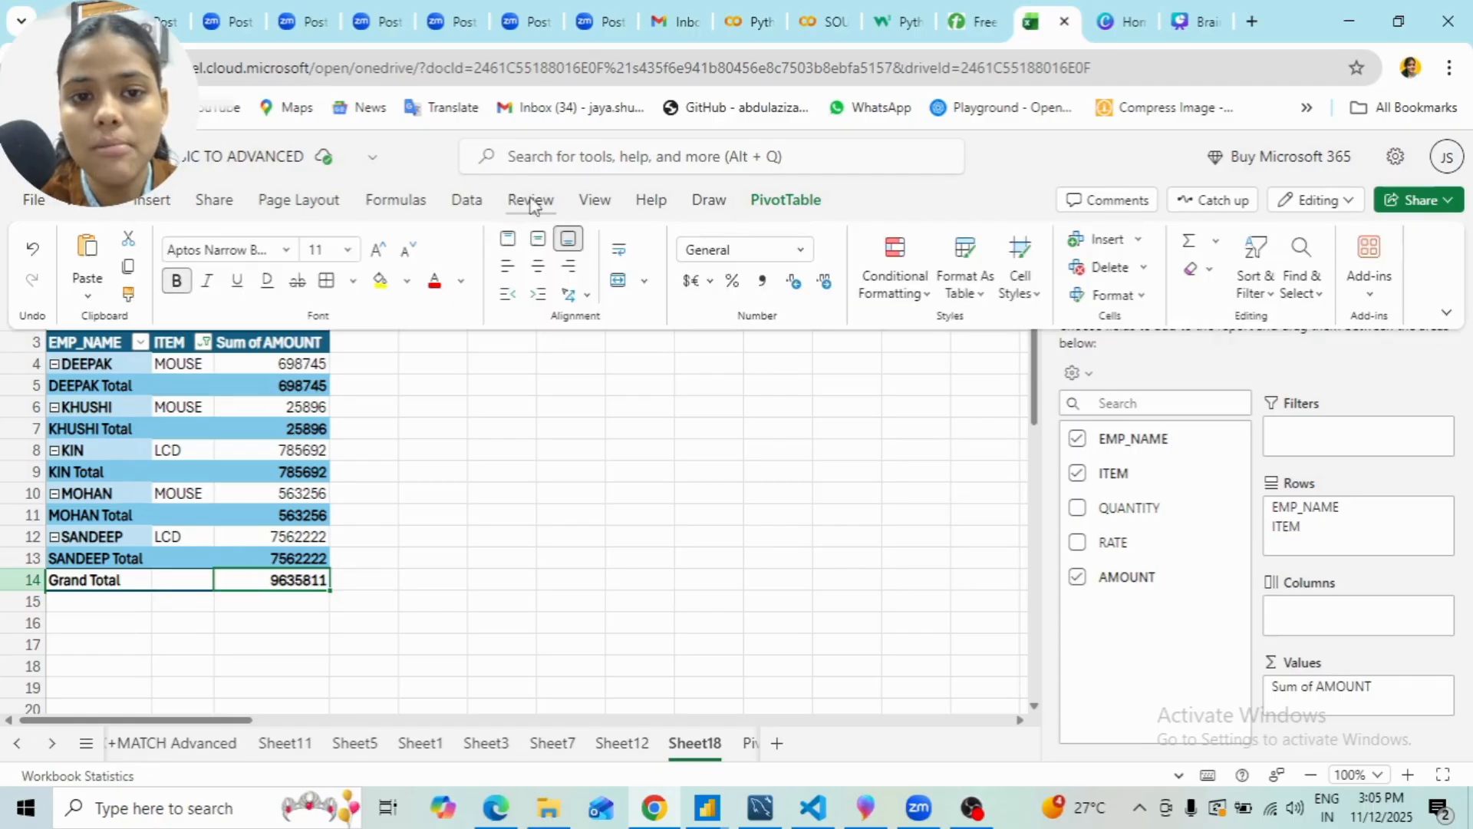
pyautogui.click(713, 206)
pyautogui.click(787, 204)
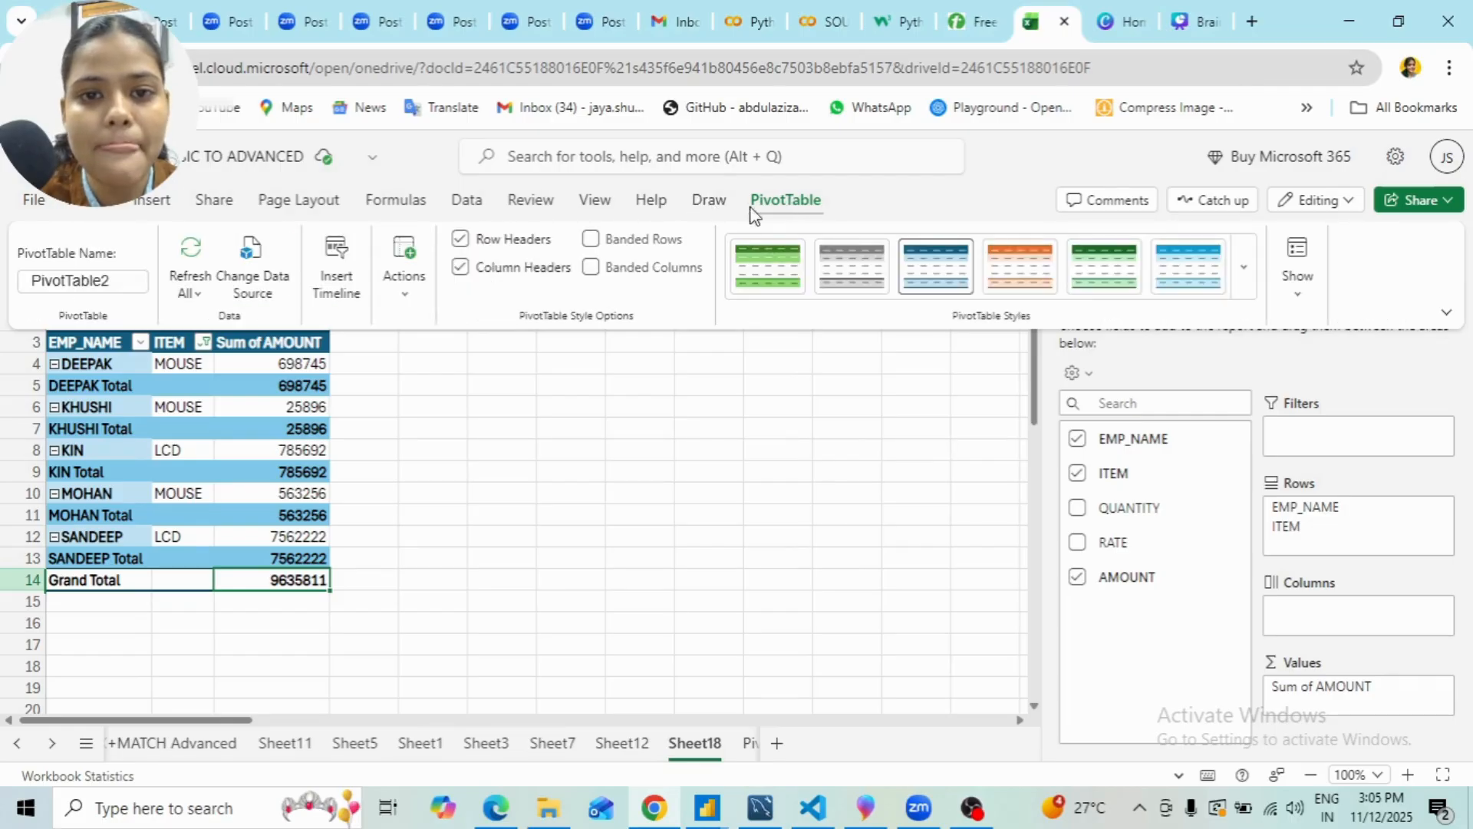
pyautogui.click(694, 219)
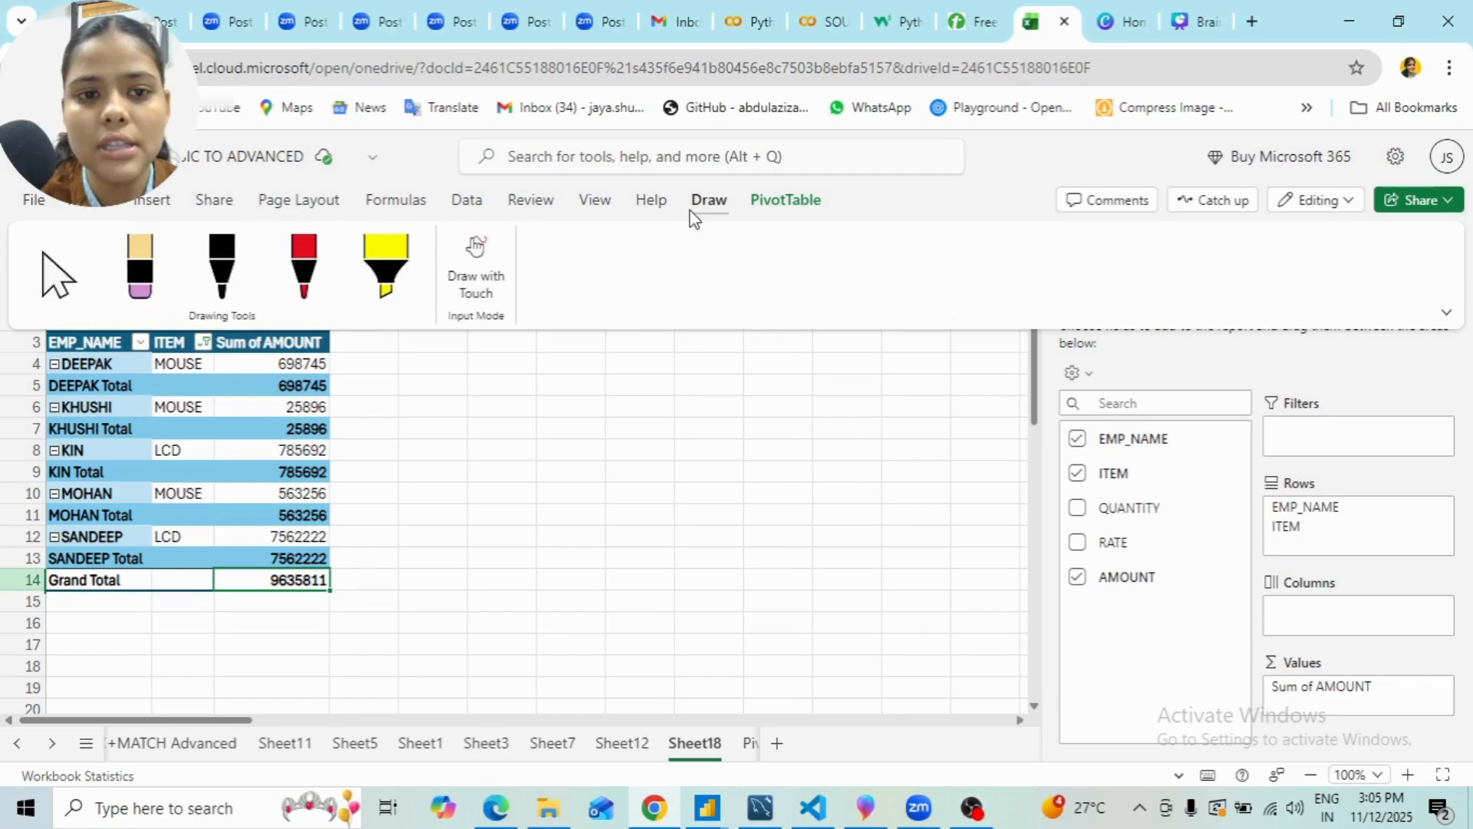
pyautogui.click(638, 204)
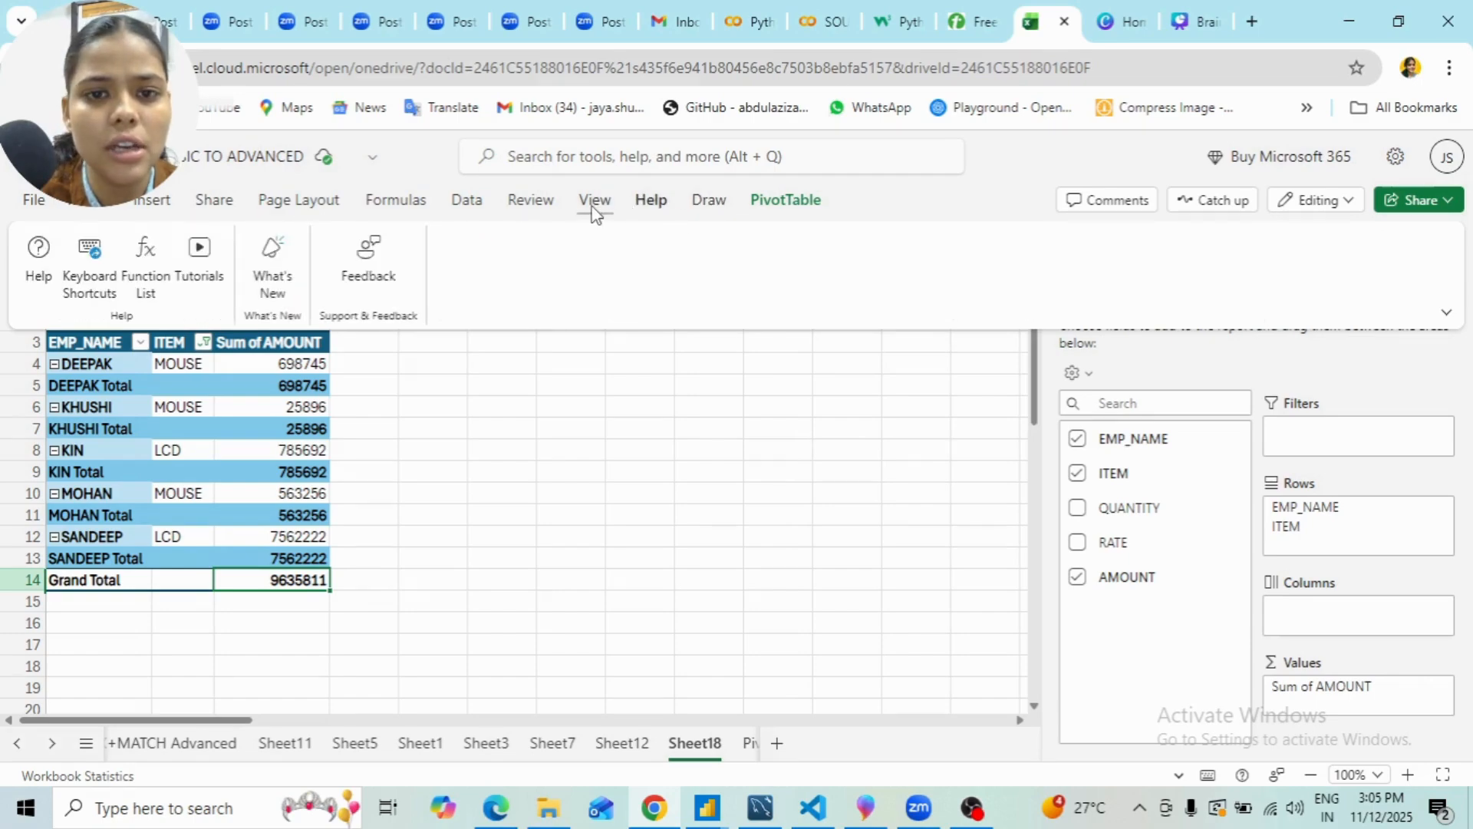
pyautogui.click(594, 205)
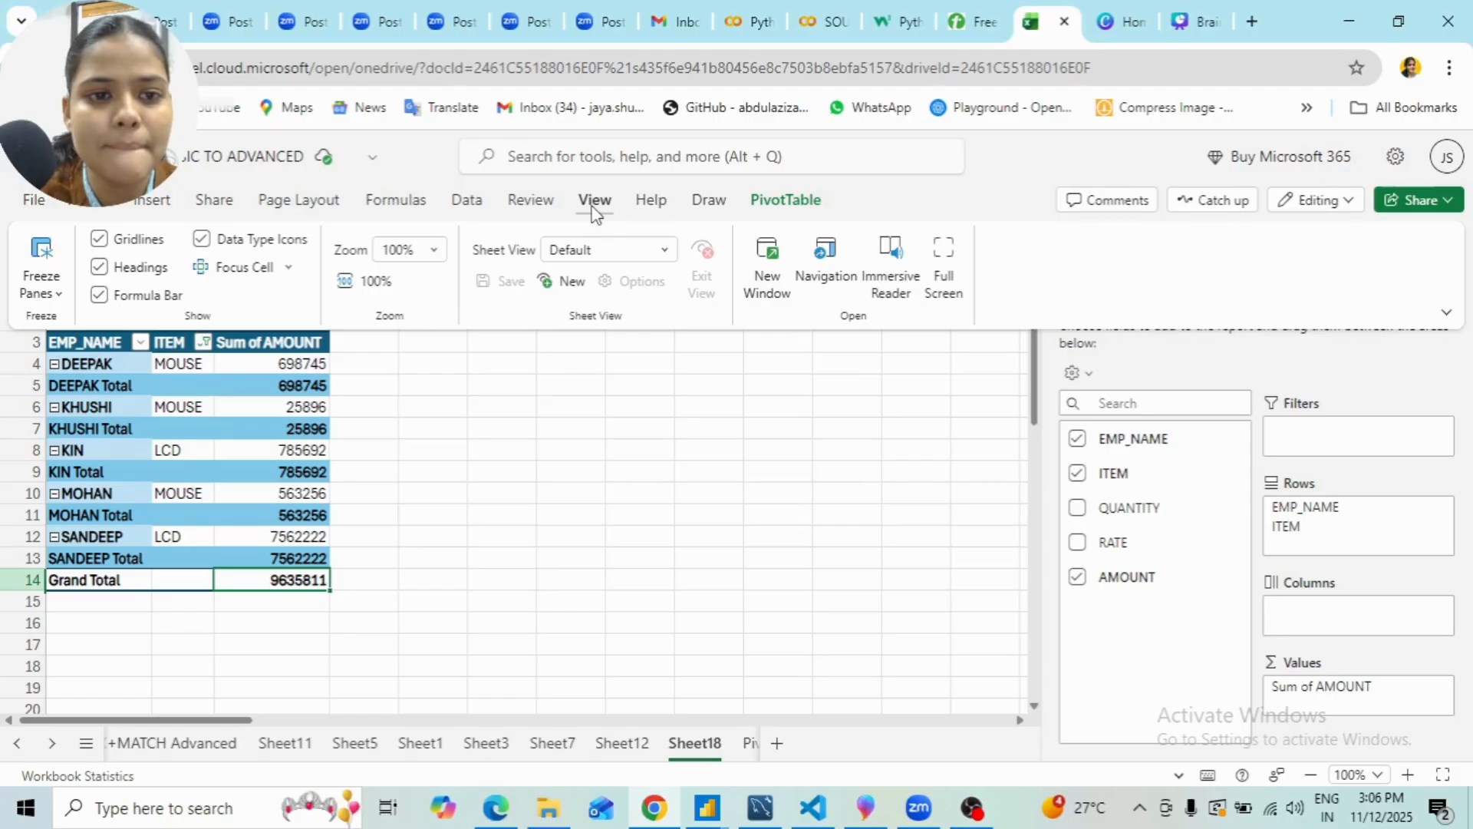
pyautogui.click(529, 206)
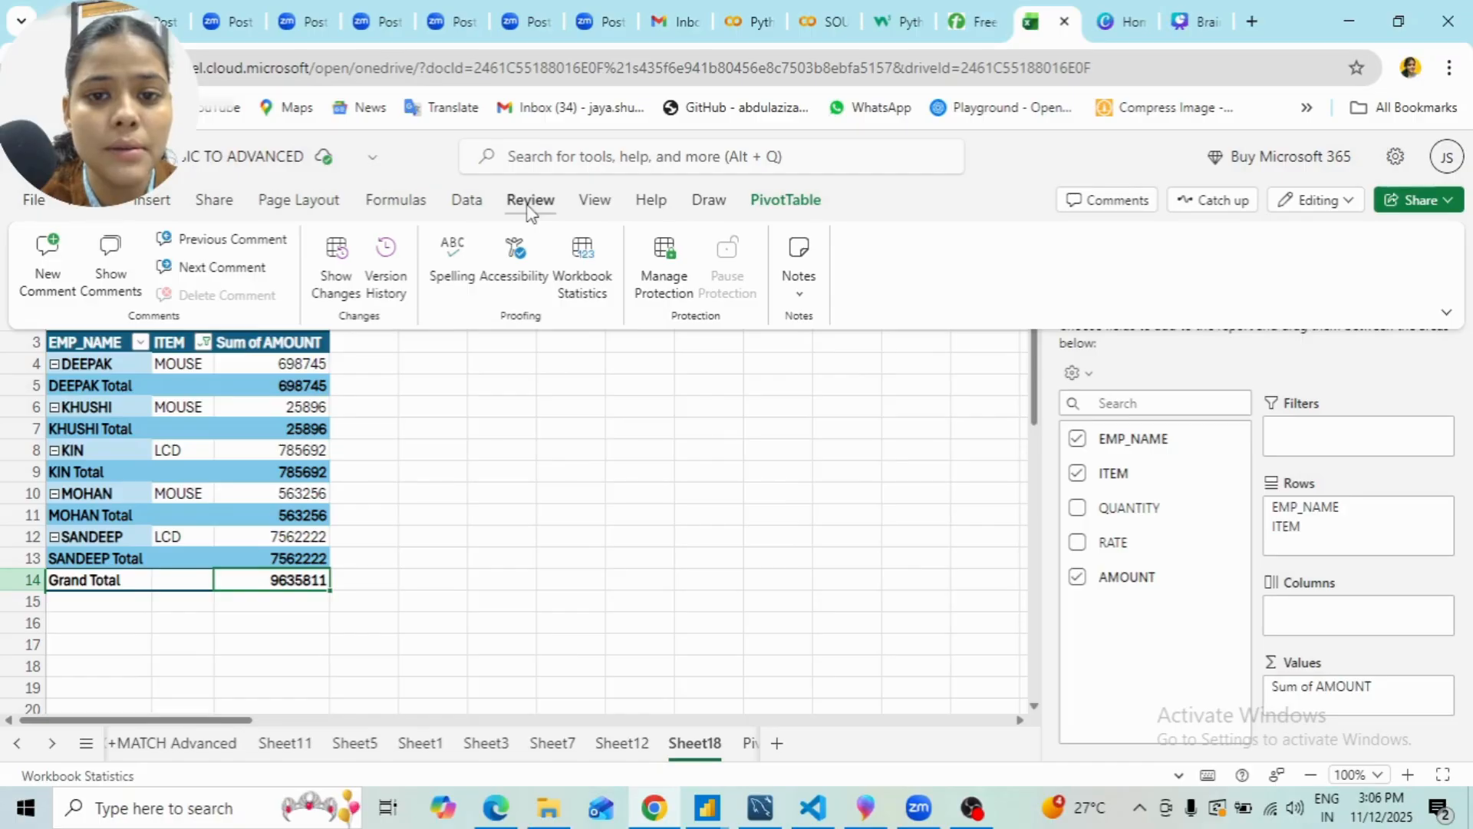
pyautogui.click(468, 201)
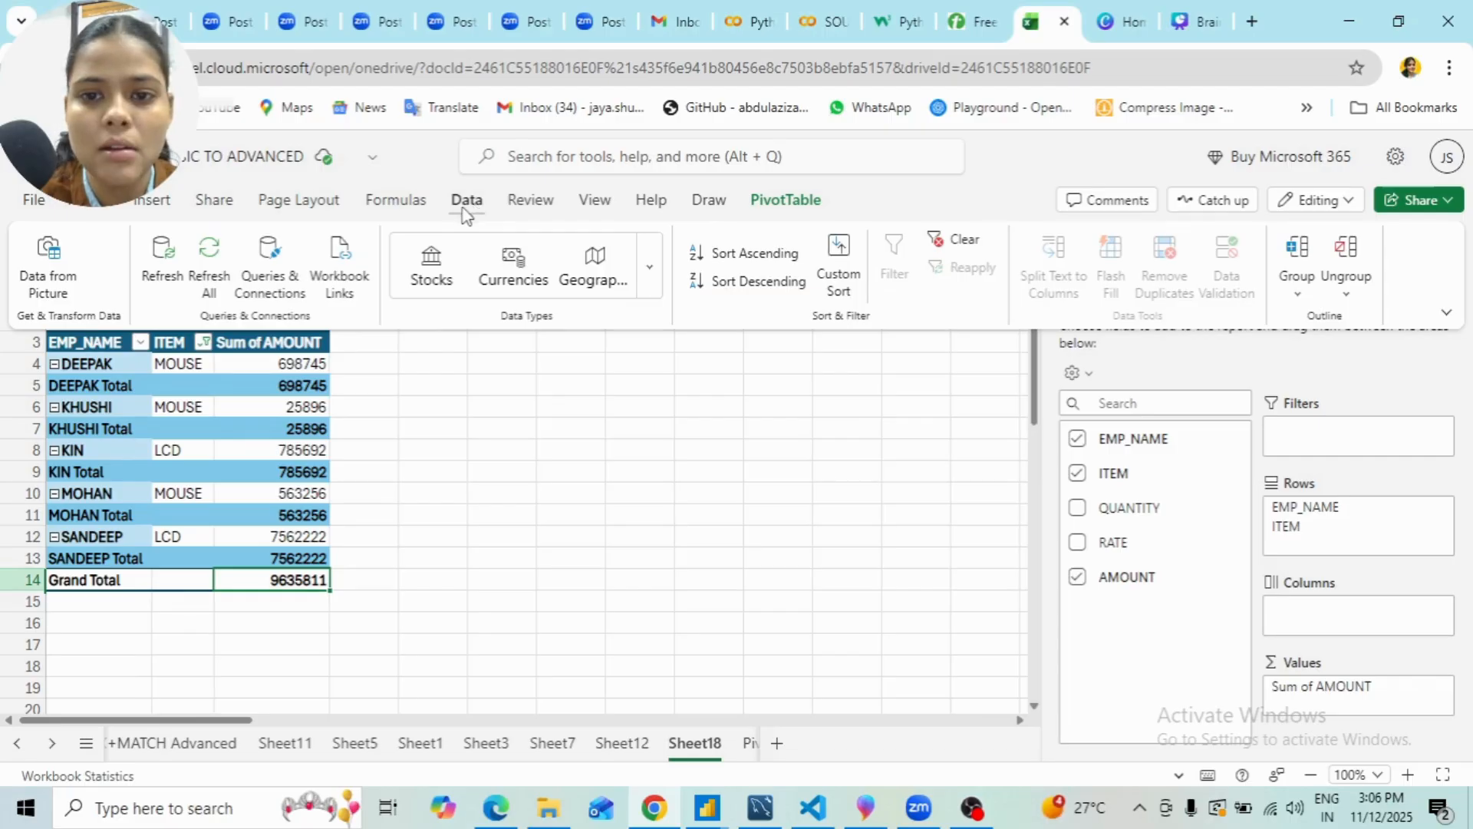
pyautogui.click(419, 215)
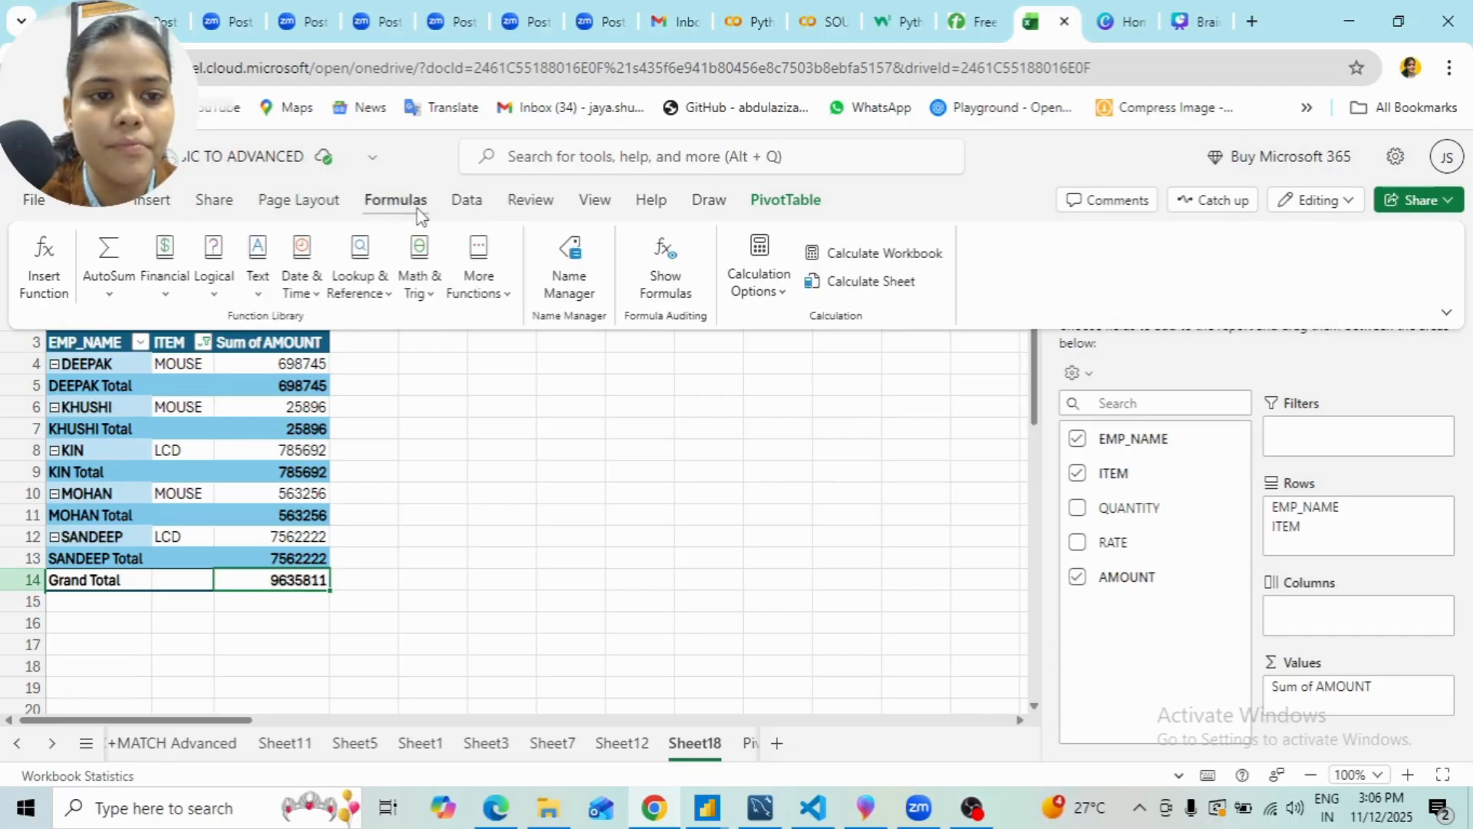
pyautogui.click(336, 204)
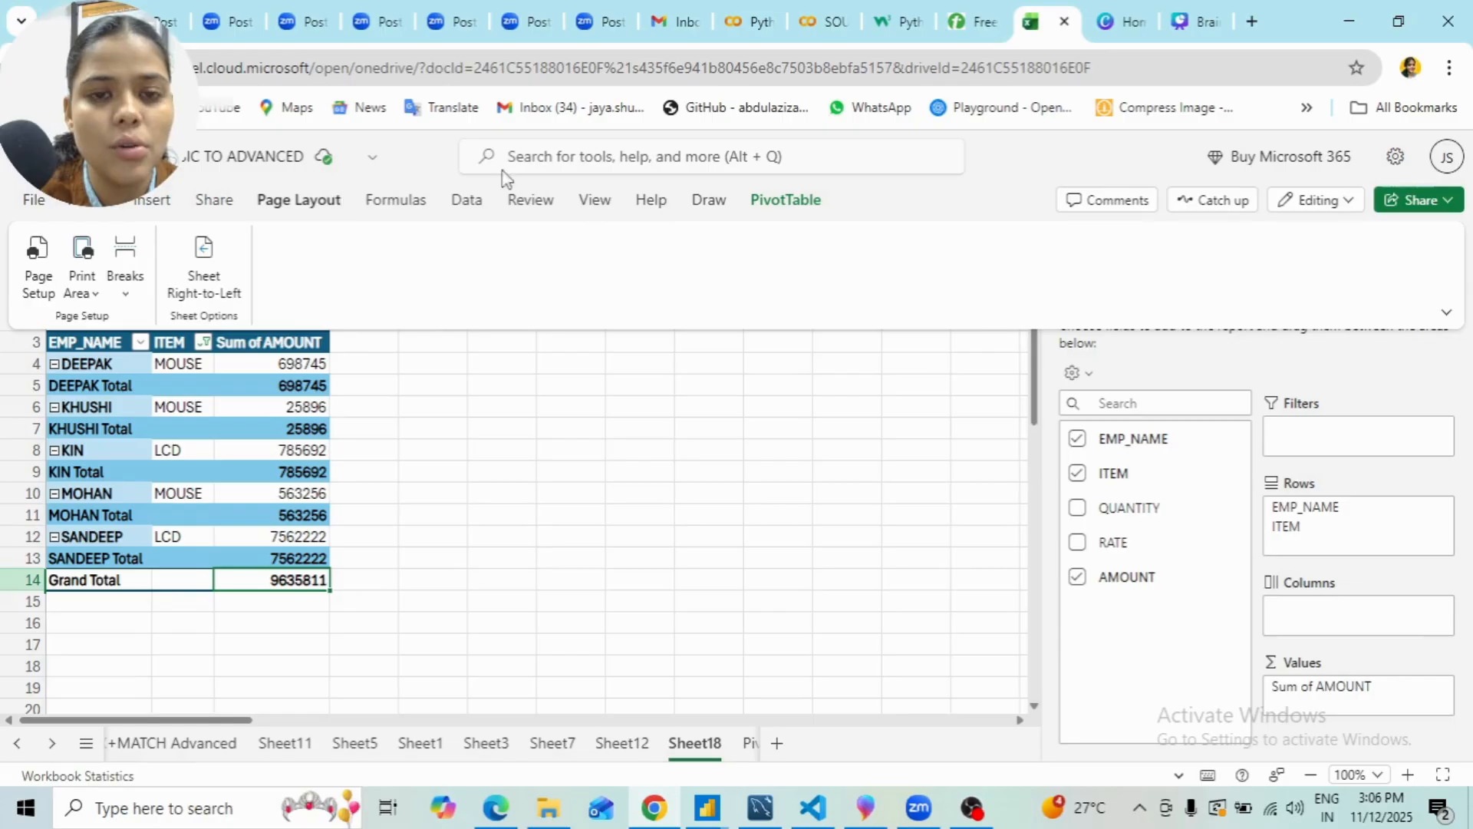
pyautogui.click(774, 206)
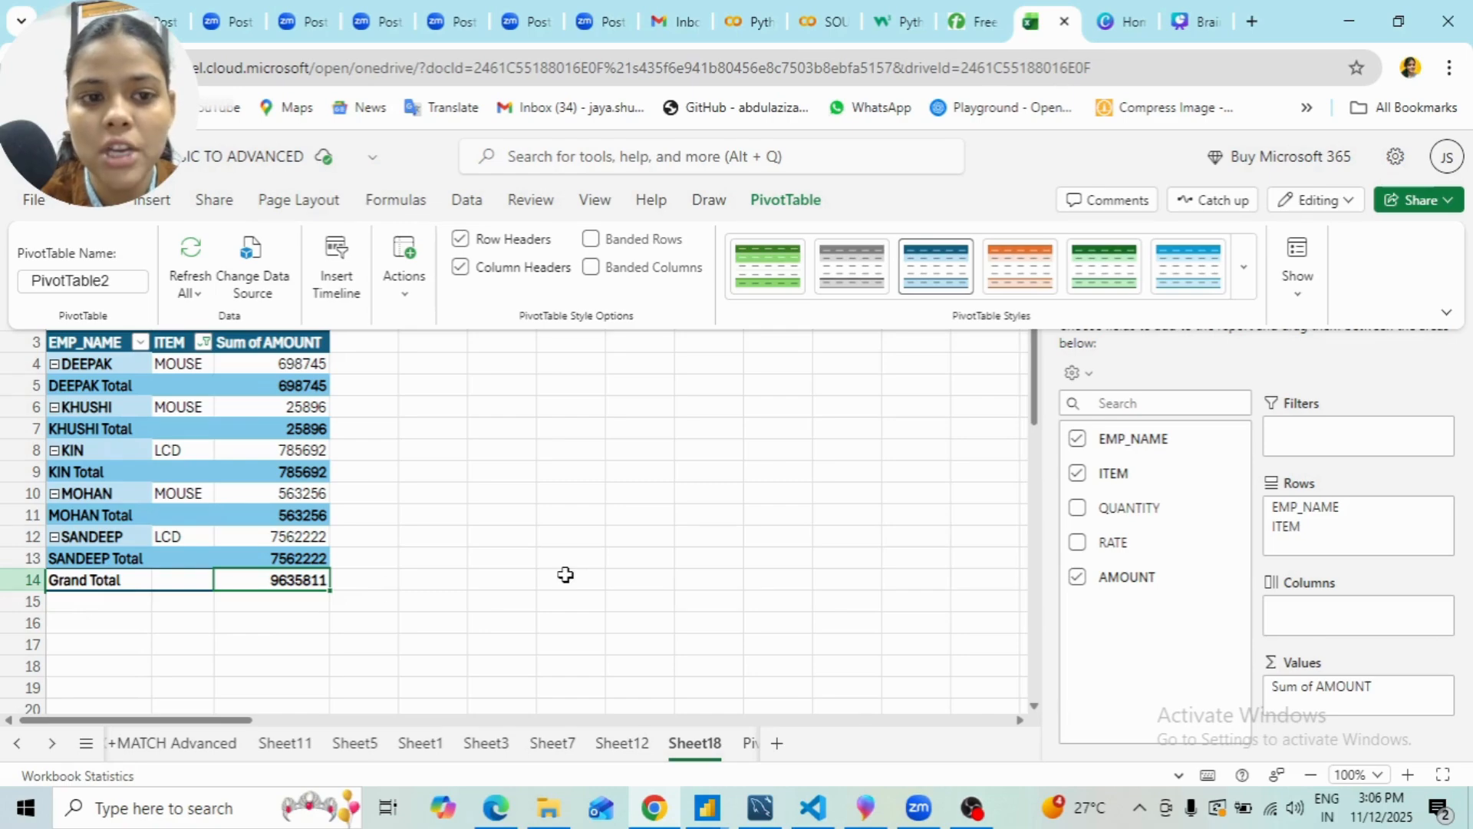
# - Change the PivotTable's ITEM filter to show only DVD
pyautogui.click(204, 343)
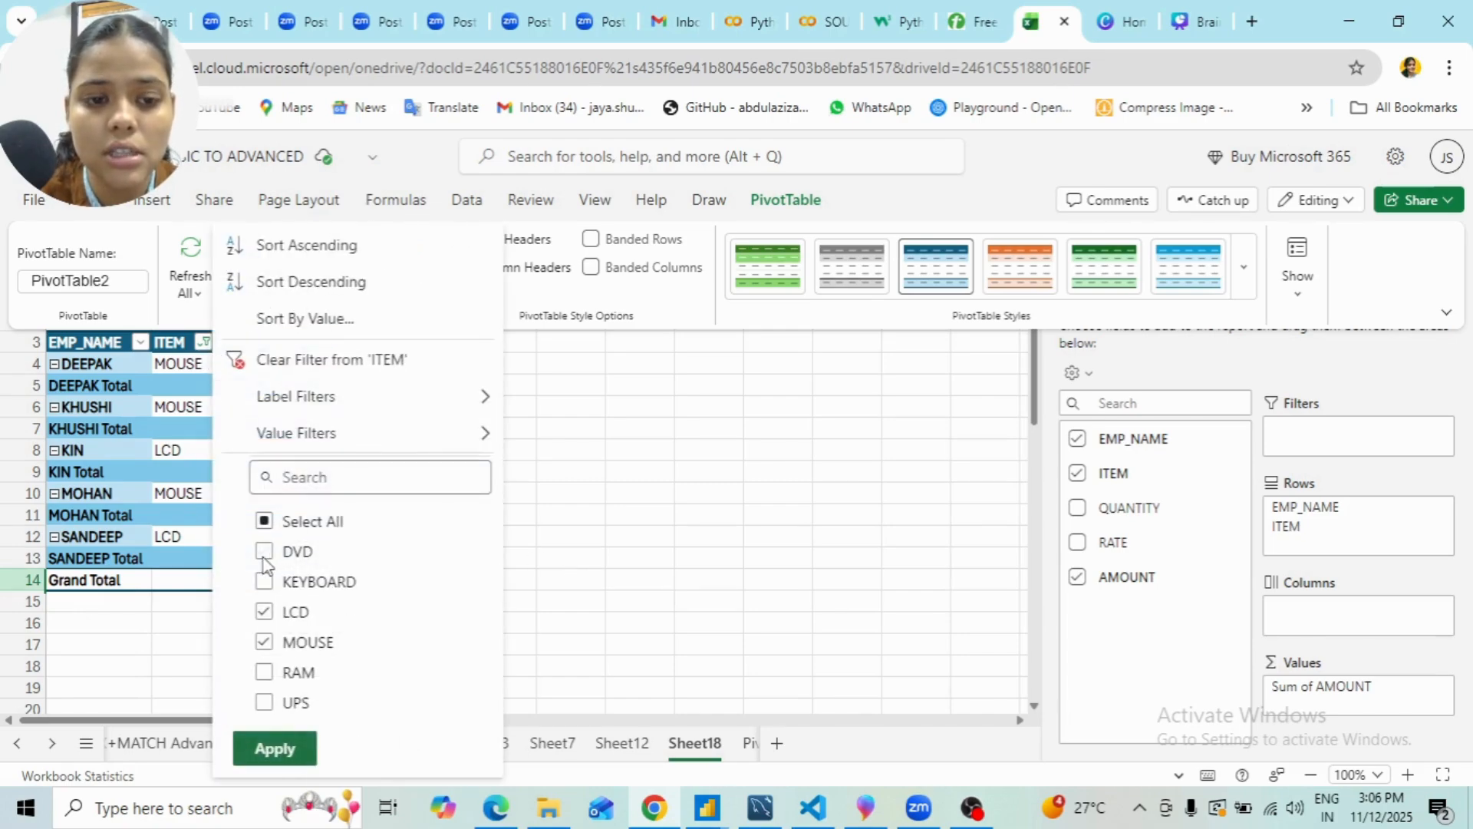
pyautogui.click(264, 611)
pyautogui.click(265, 643)
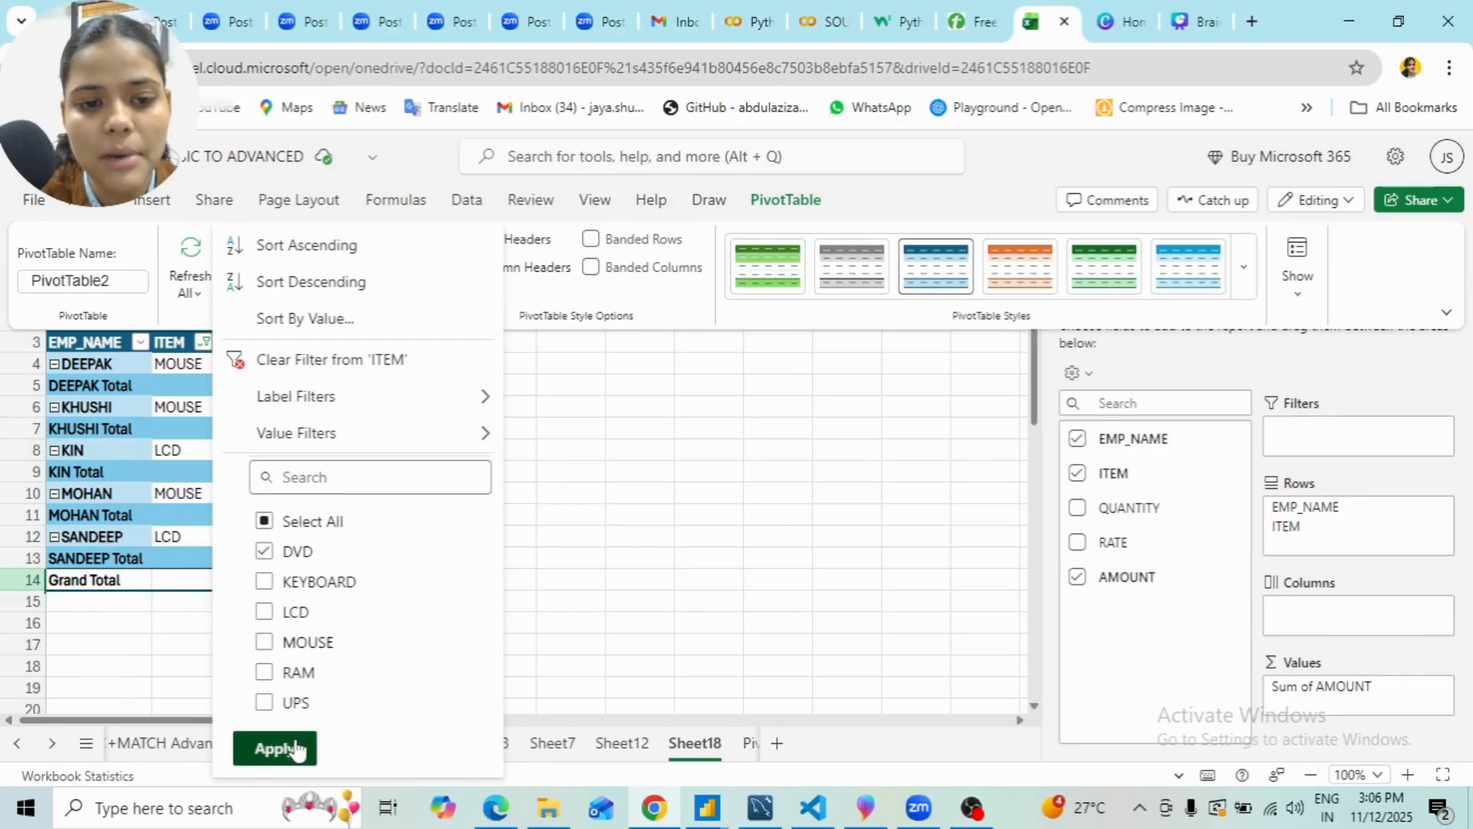
pyautogui.click(287, 749)
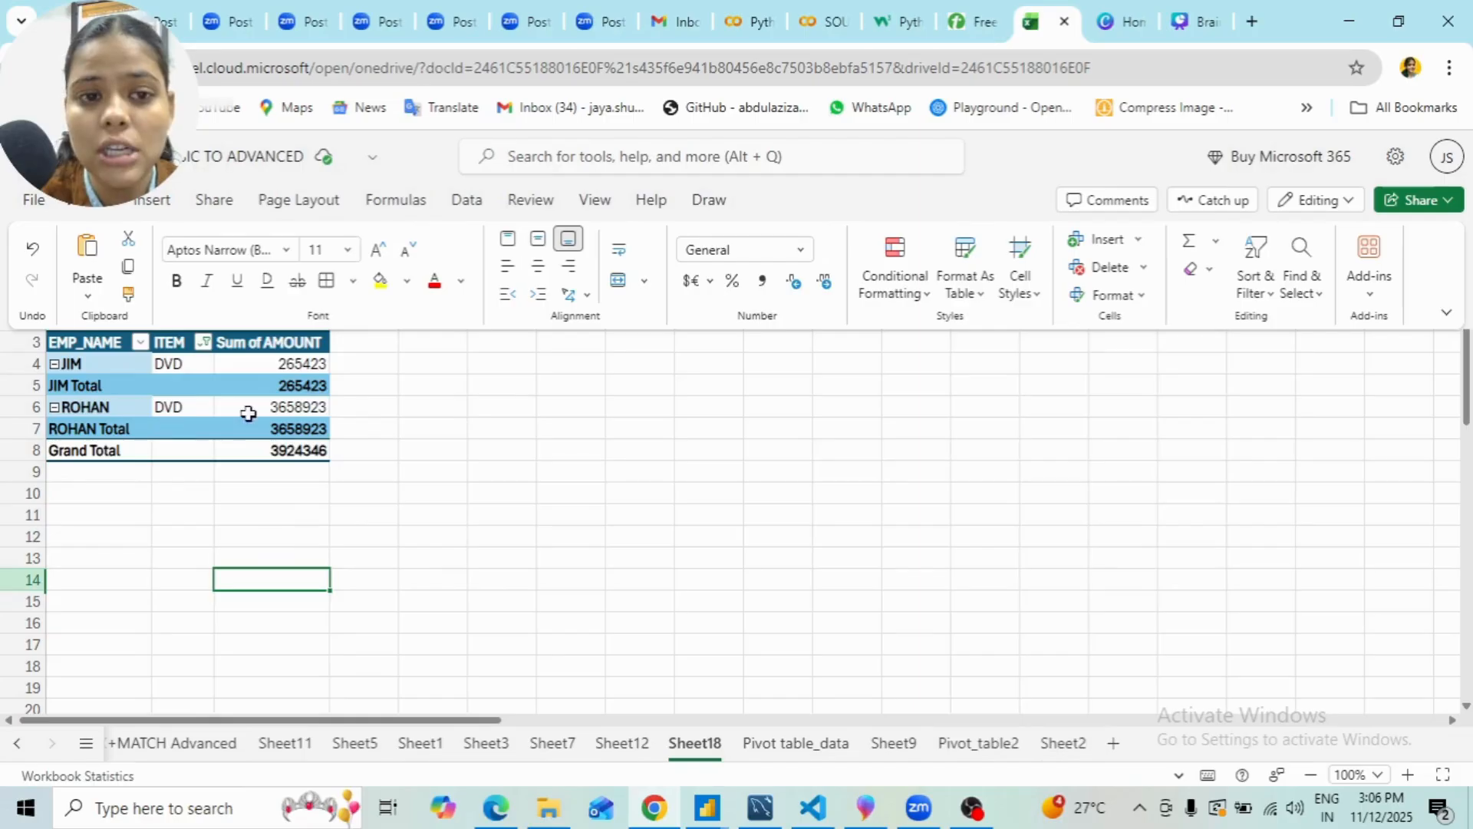
pyautogui.click(323, 512)
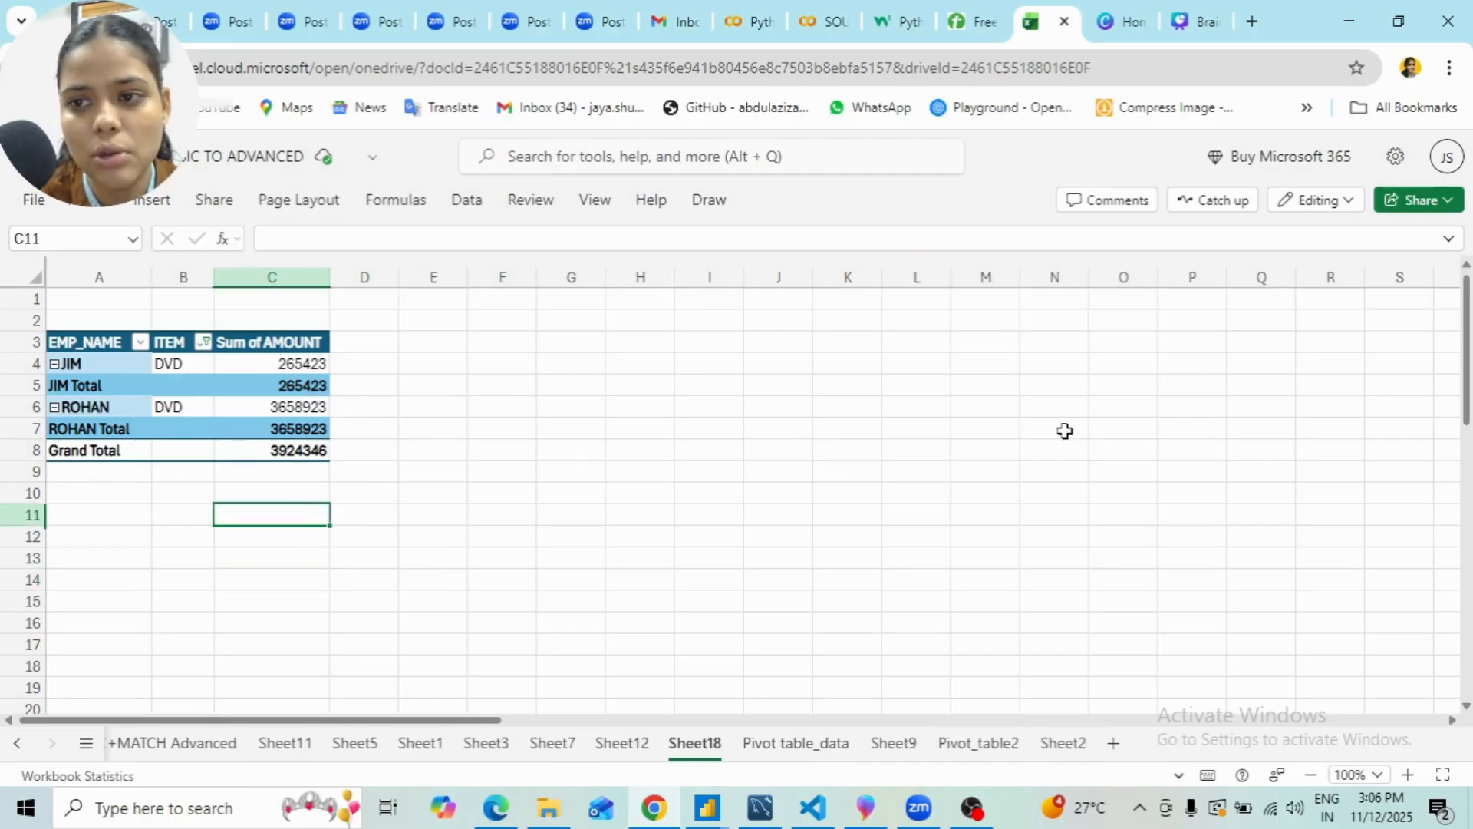
pyautogui.click(1448, 239)
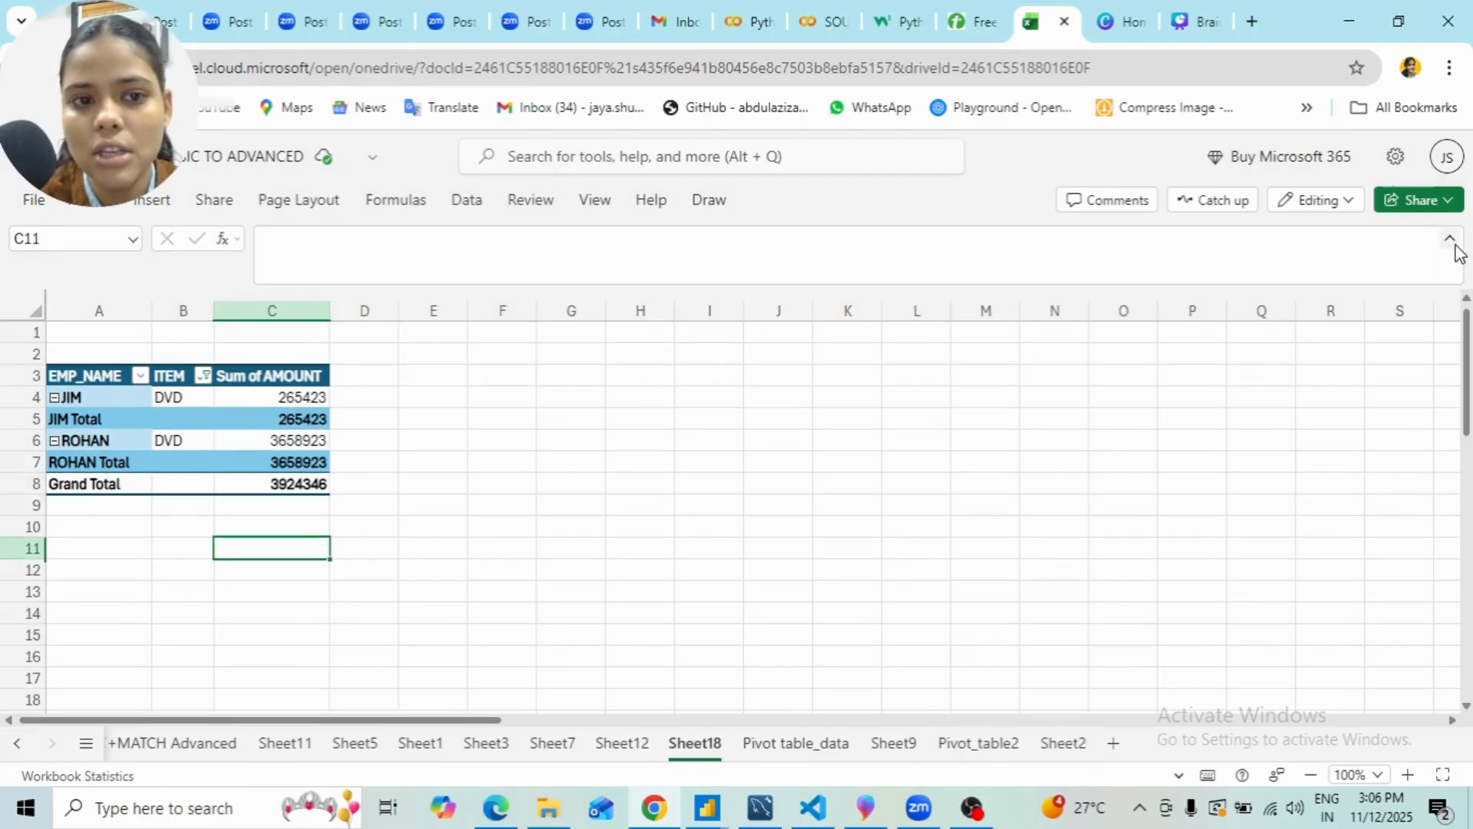
pyautogui.click(1453, 242)
pyautogui.click(1079, 470)
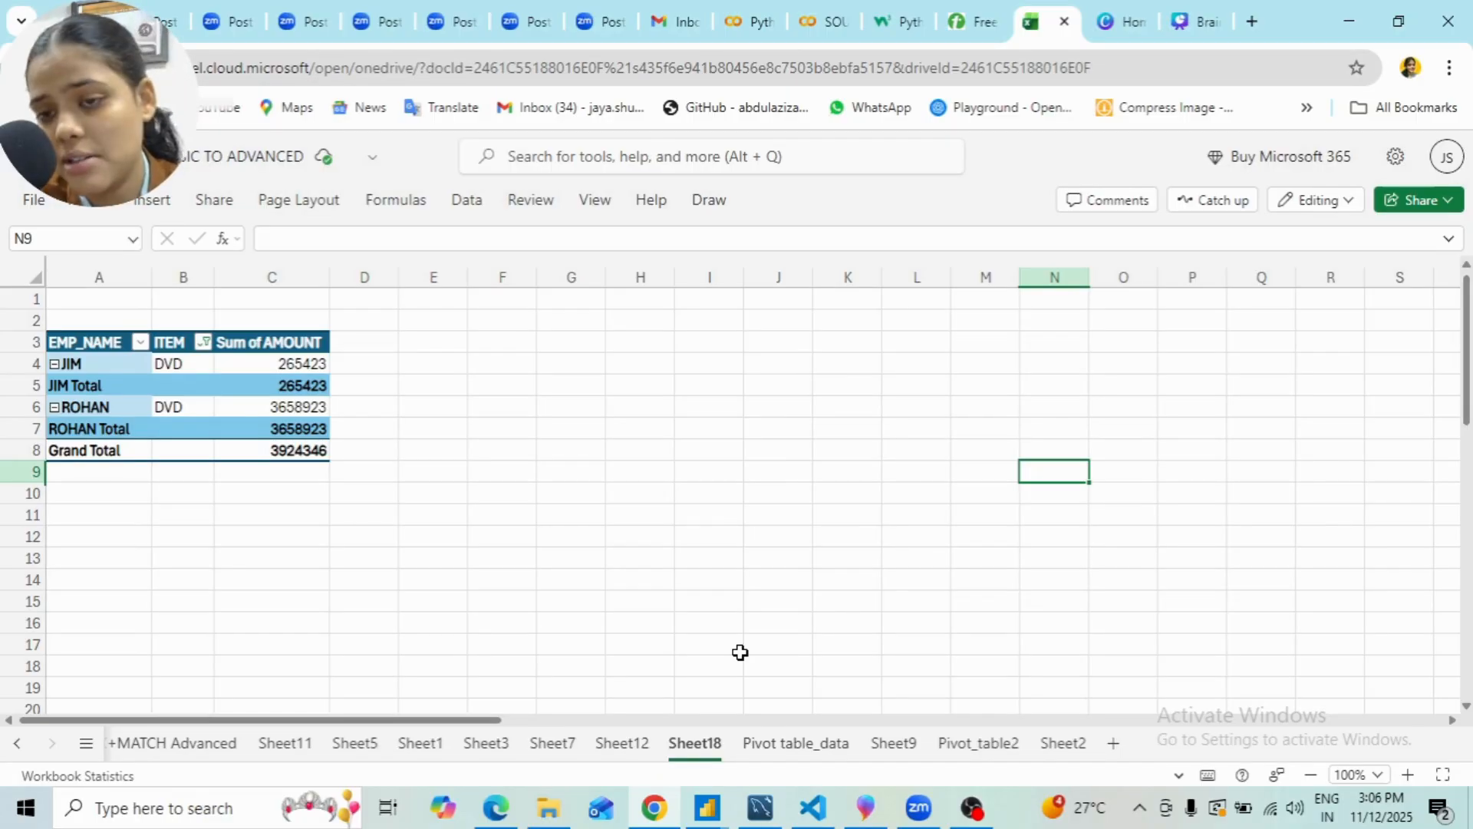
# - Open the Pivot_table2 sheet and examine the student data headers from Name to Final Test, plus the pivot table note beside the data
pyautogui.click(980, 743)
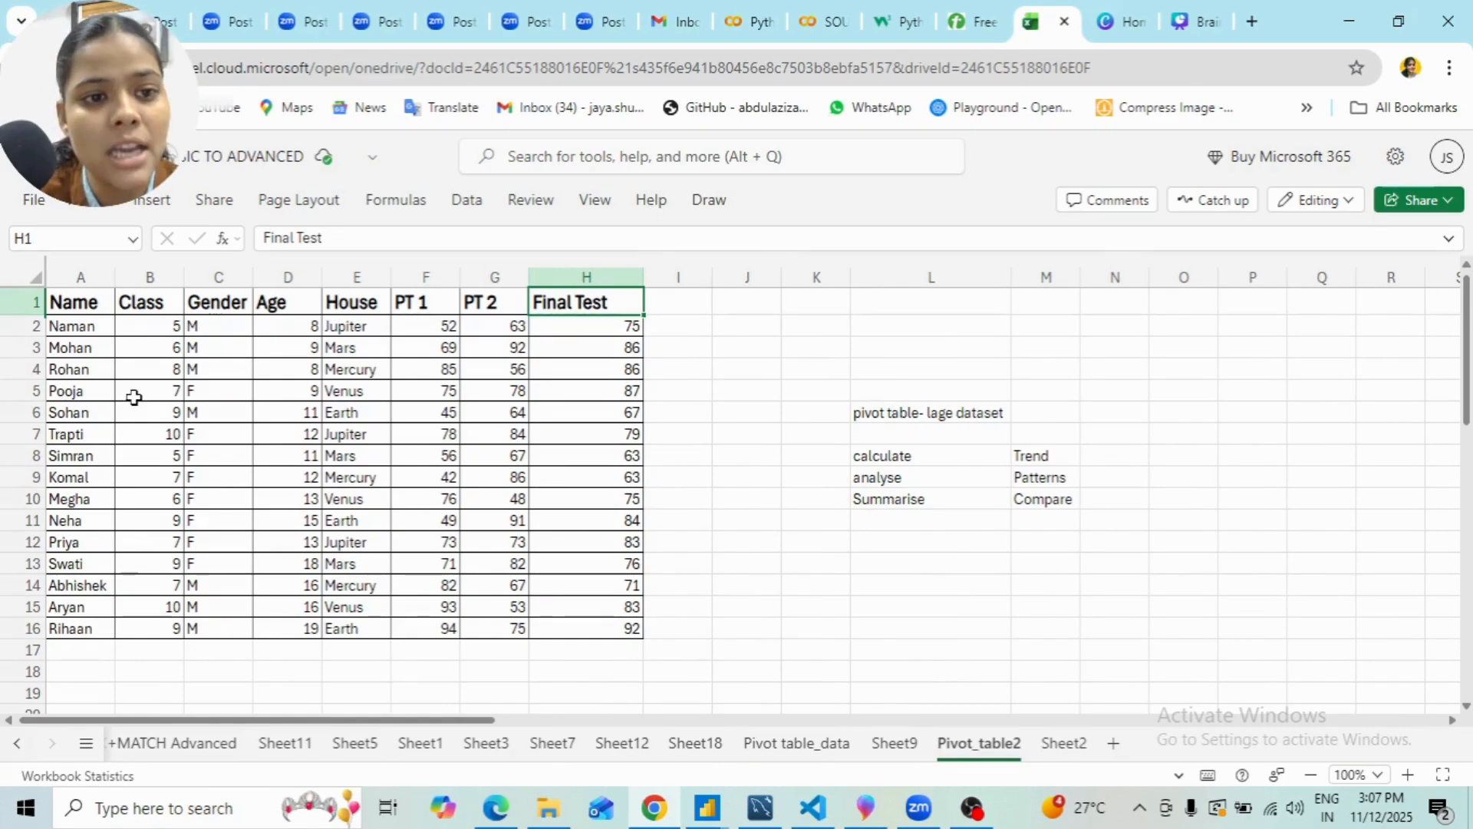
pyautogui.click(69, 310)
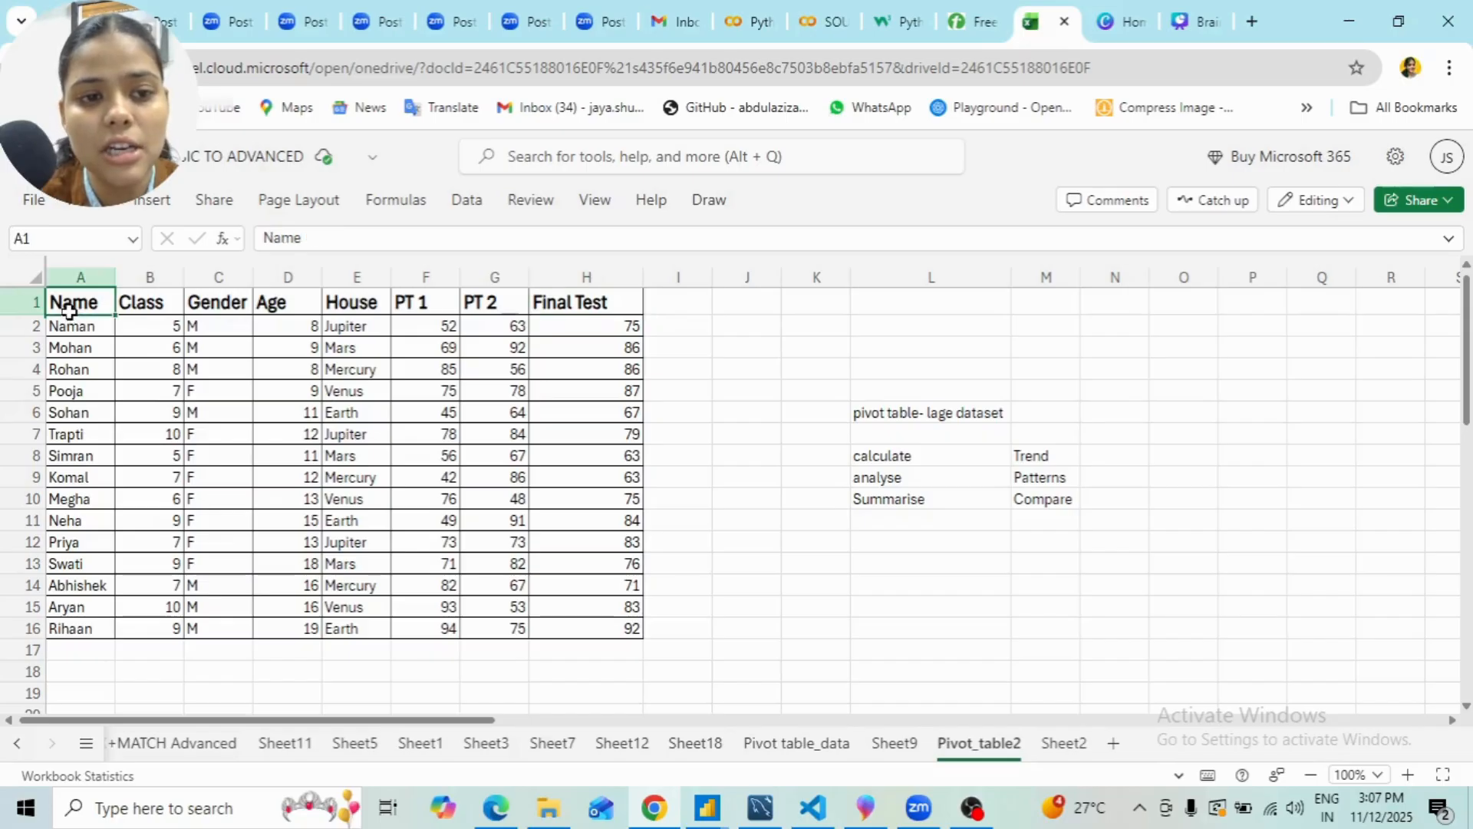
pyautogui.click(157, 301)
pyautogui.click(218, 307)
pyautogui.click(278, 307)
pyautogui.click(347, 307)
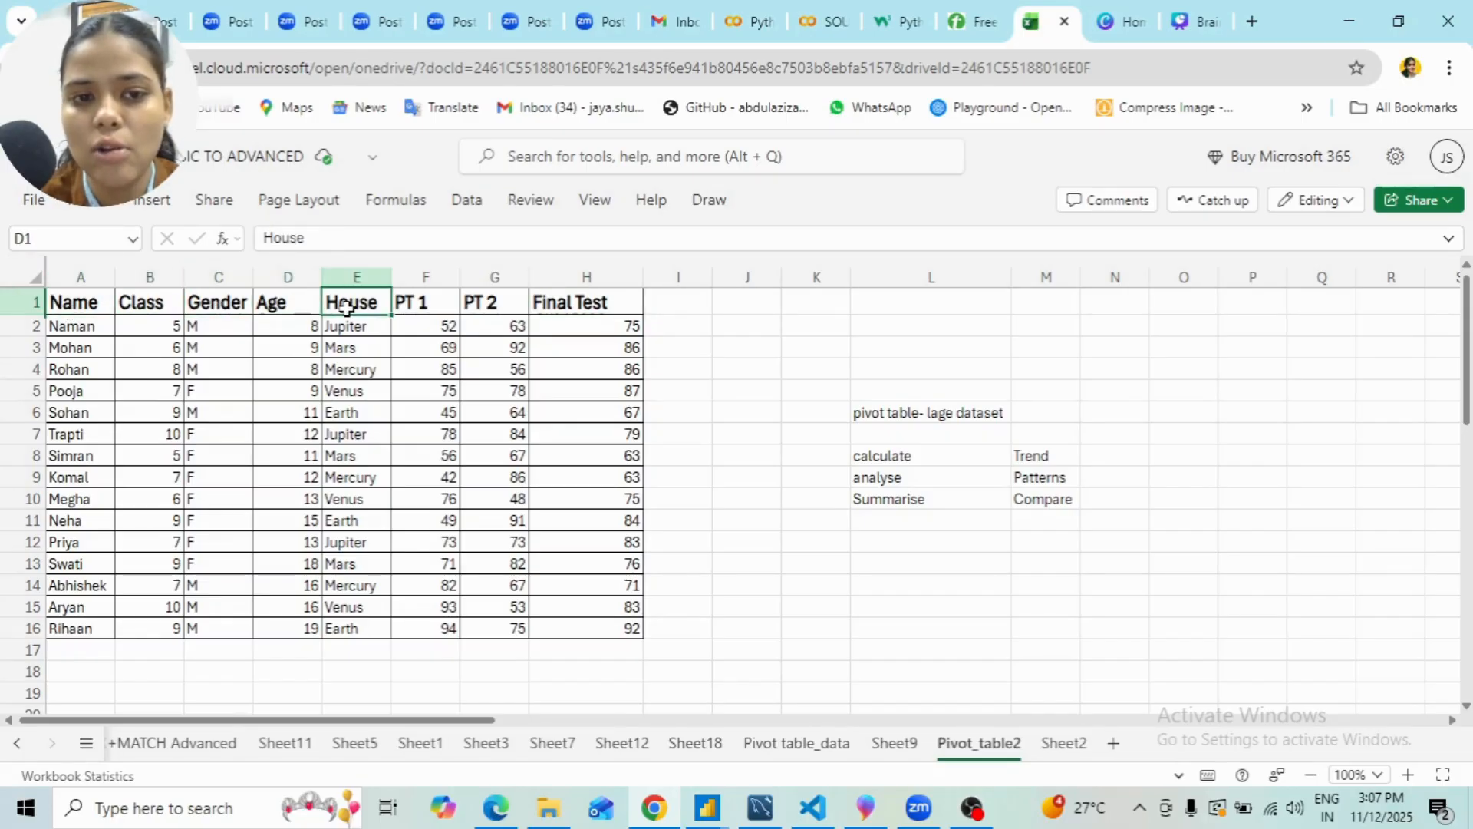
pyautogui.click(425, 301)
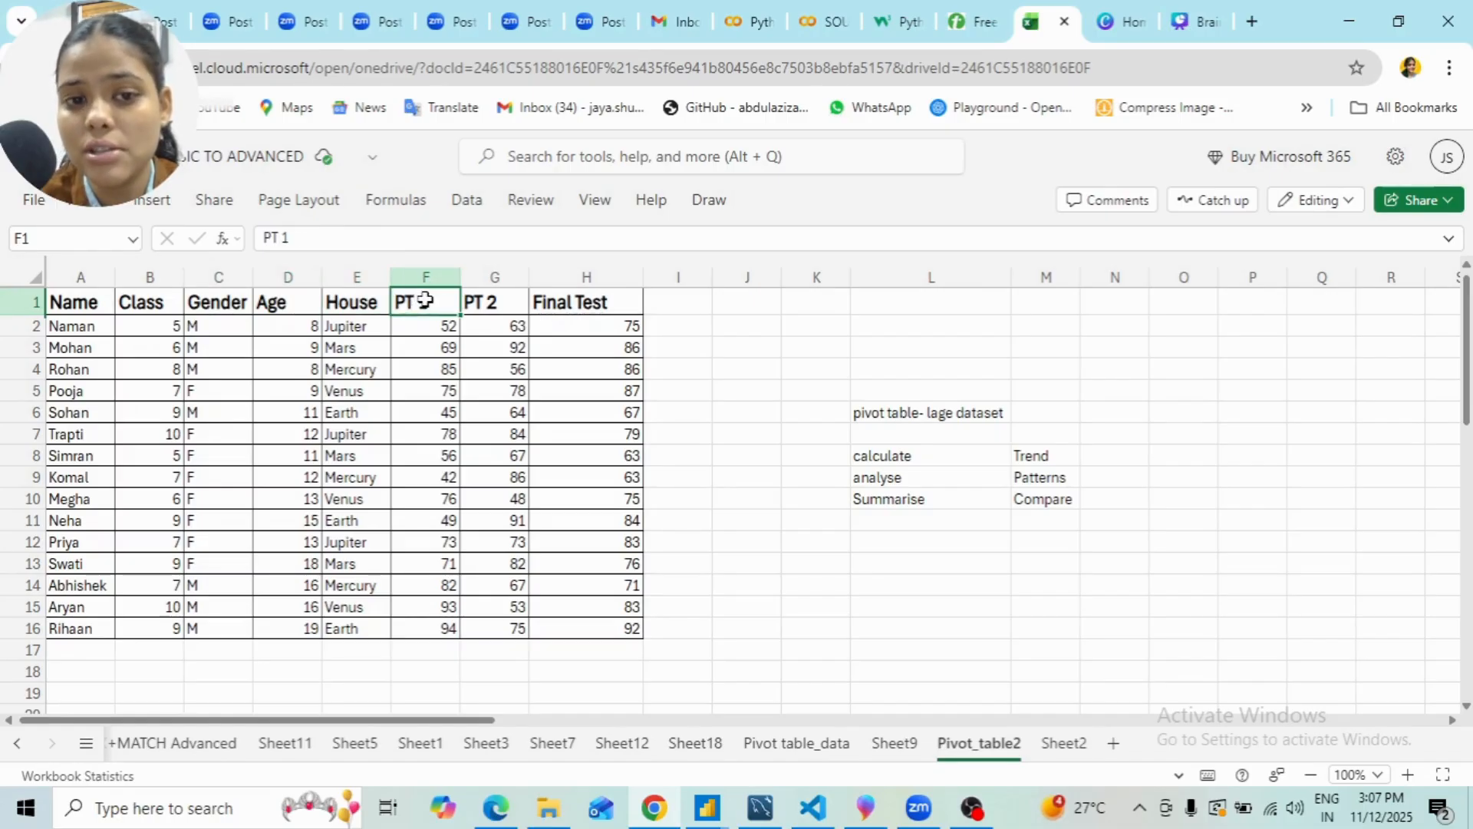
pyautogui.click(492, 295)
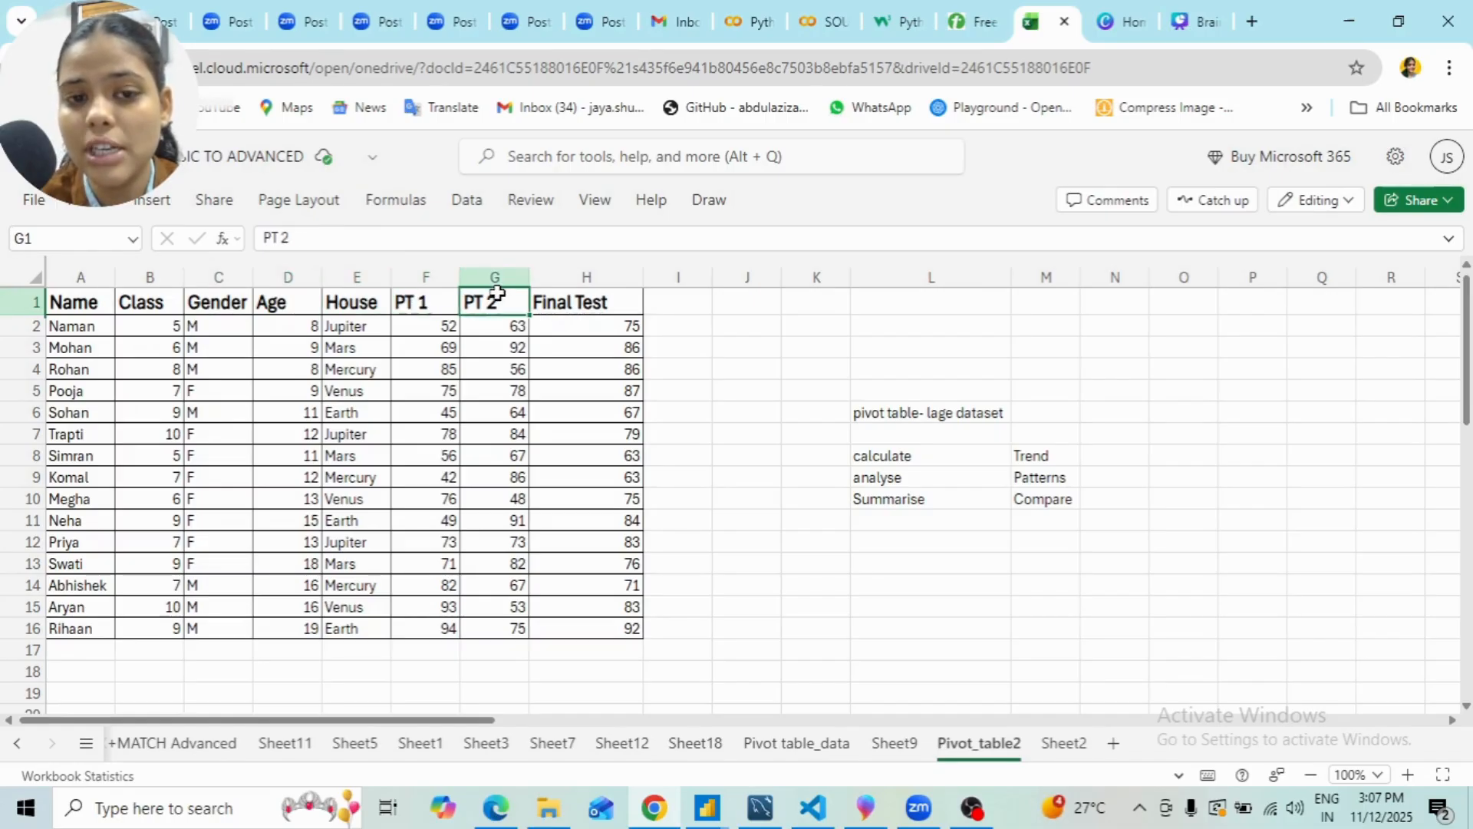
pyautogui.click(597, 292)
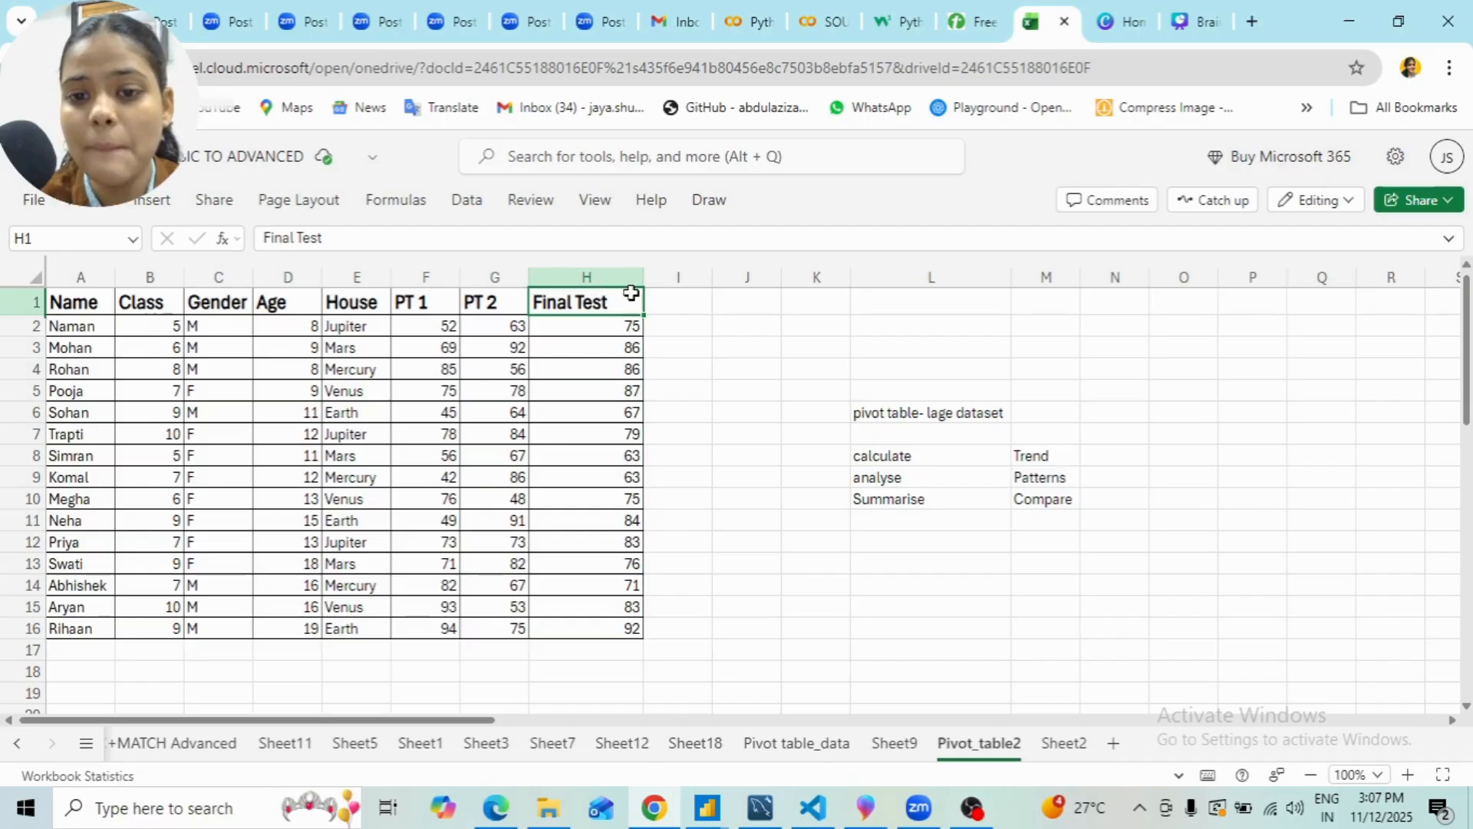
pyautogui.click(881, 418)
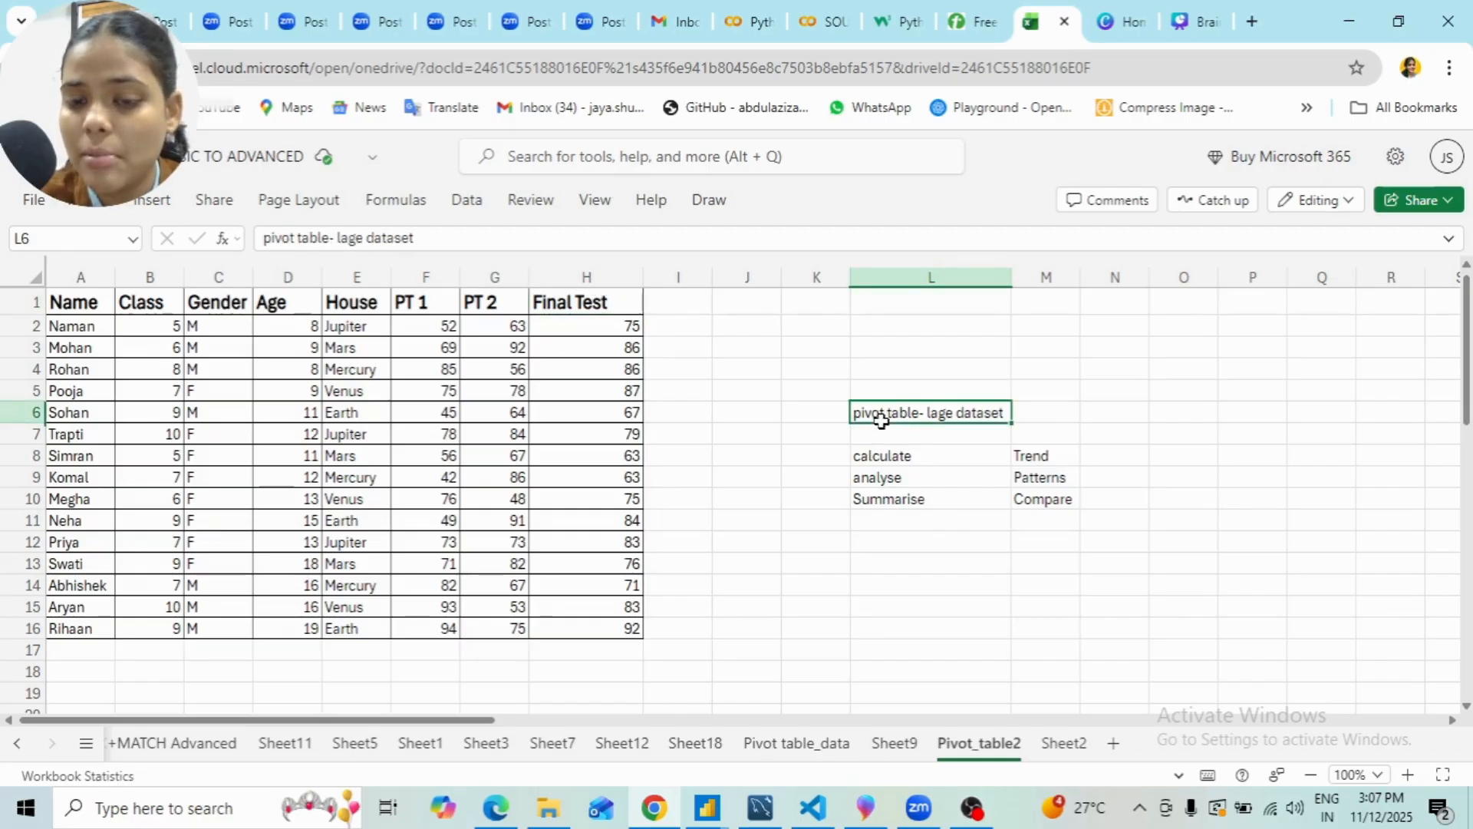
# - Review the notes on pivot table purposes from calculate to Patterns, and view the example pivot table on Sheet2
pyautogui.click(865, 460)
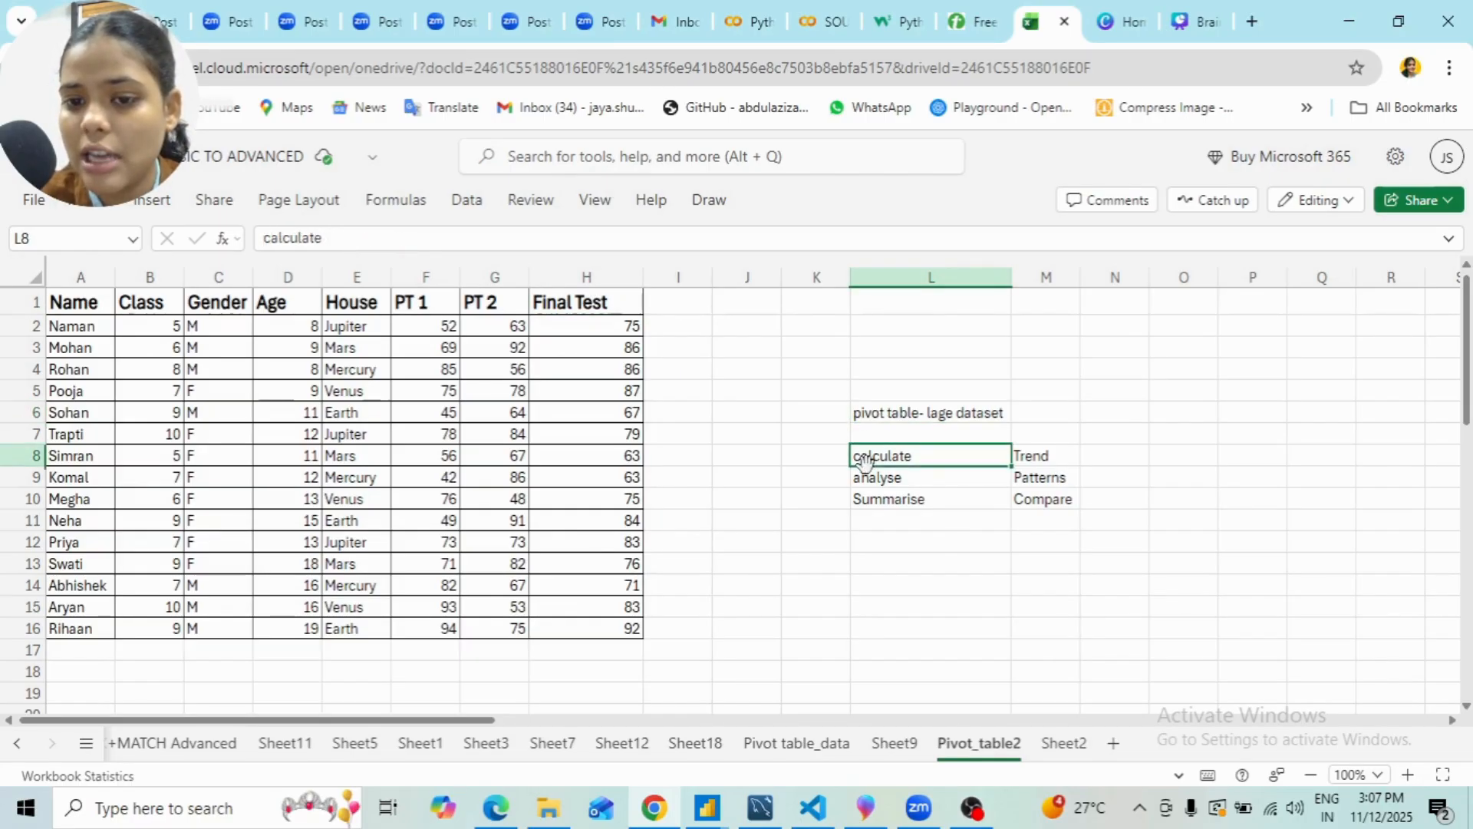
pyautogui.click(926, 476)
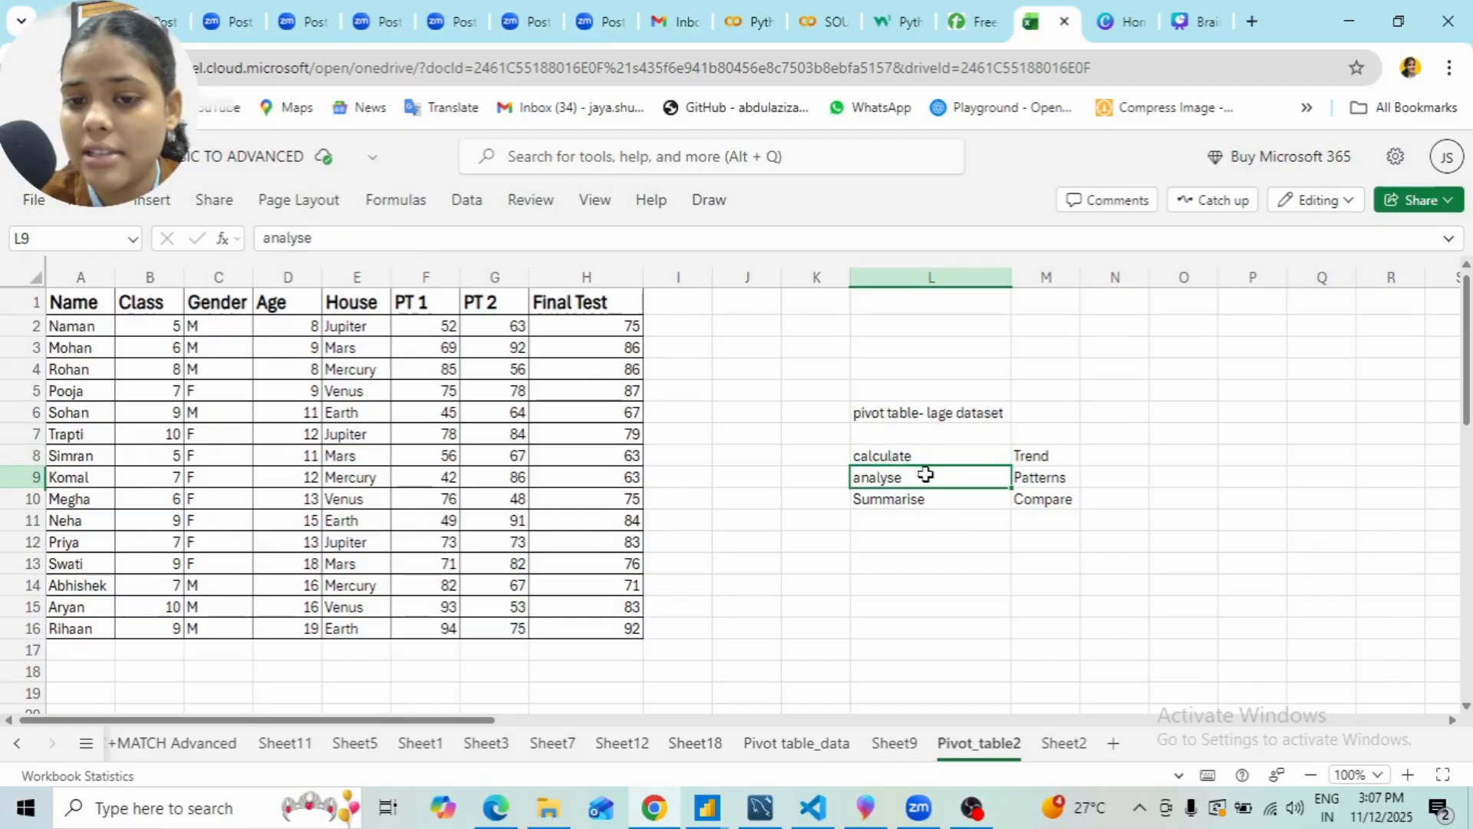
pyautogui.click(943, 498)
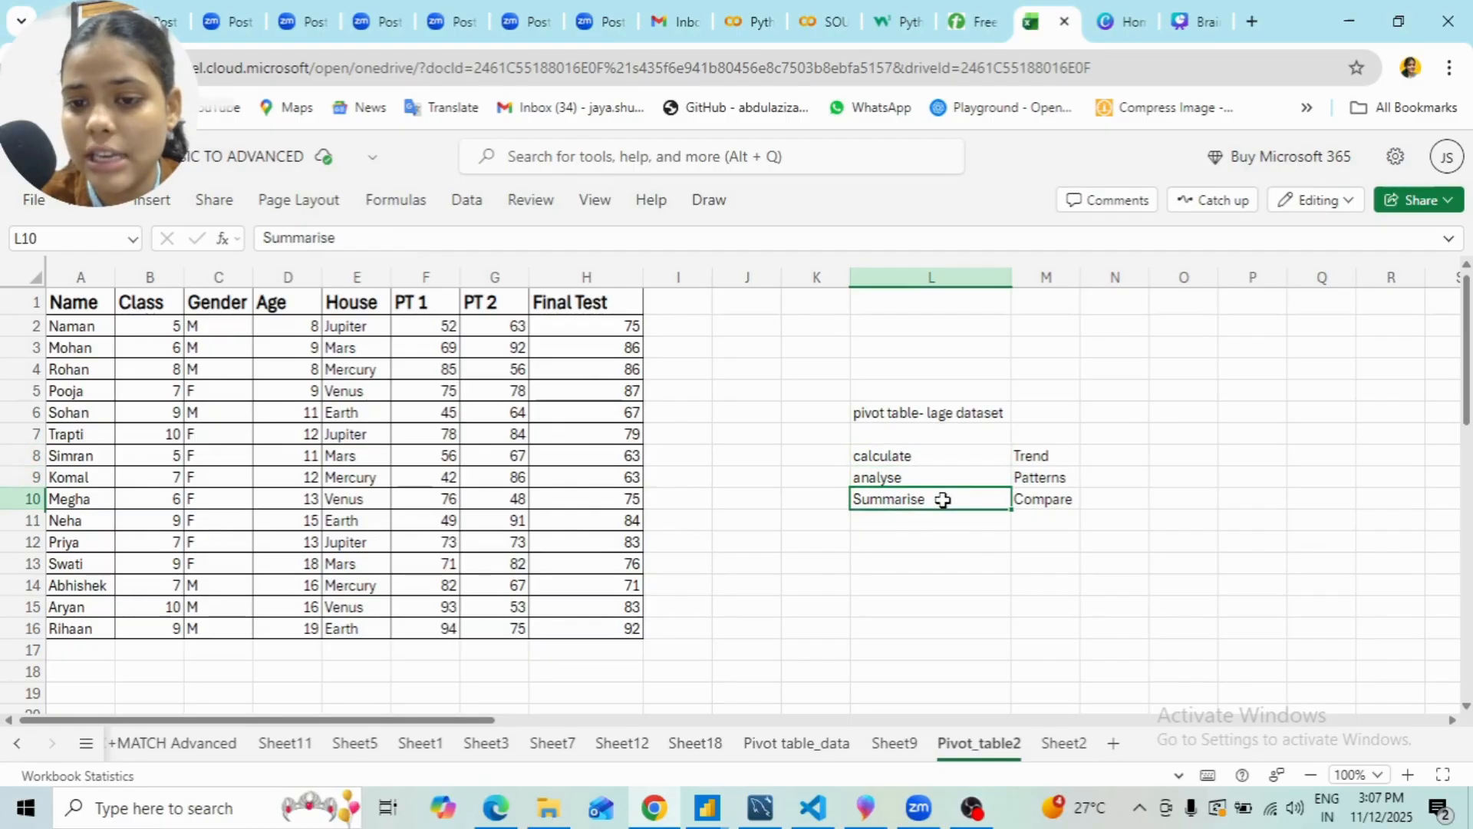
pyautogui.click(1036, 456)
pyautogui.click(1052, 481)
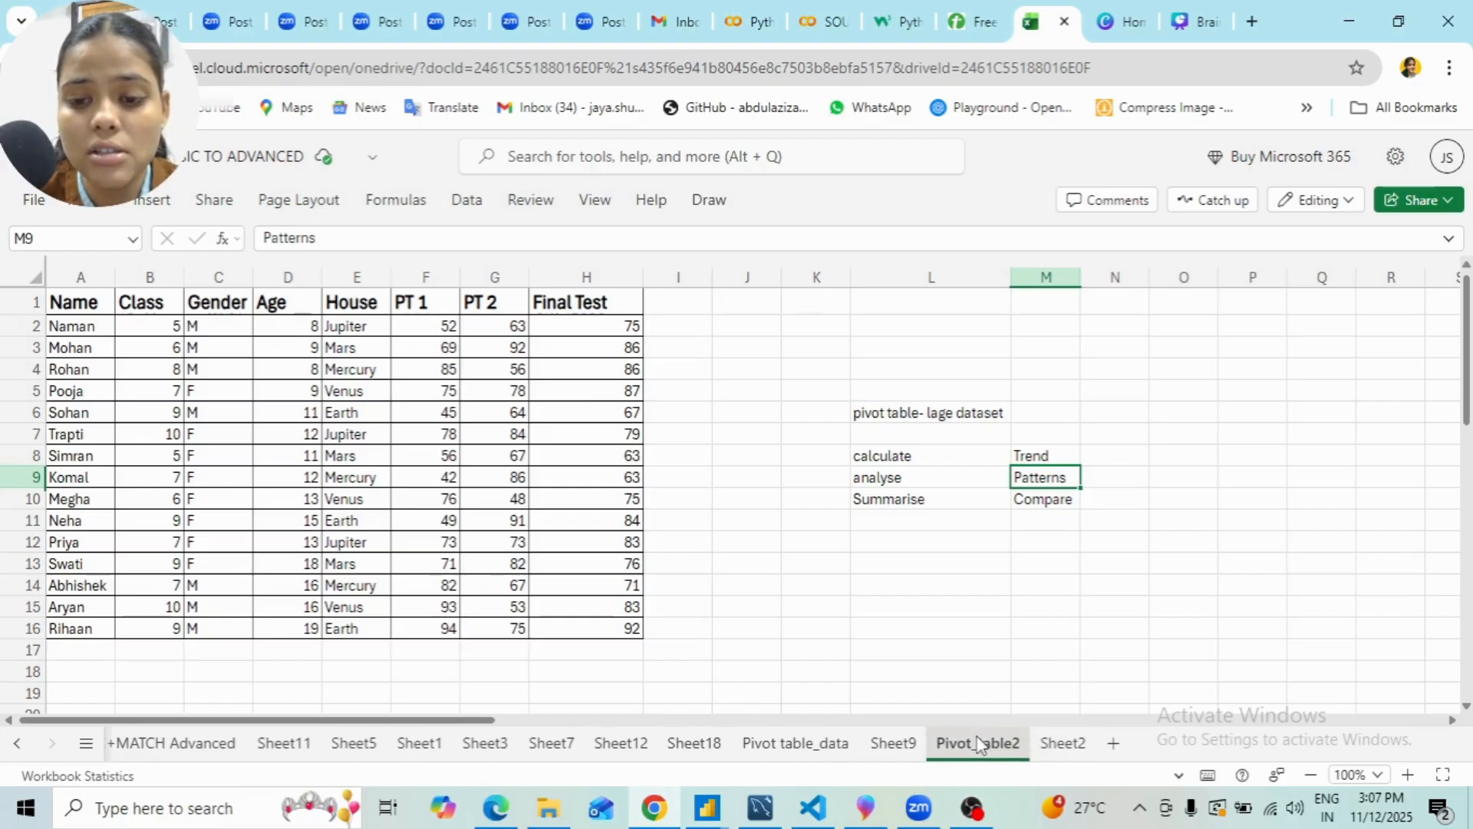
pyautogui.click(1066, 742)
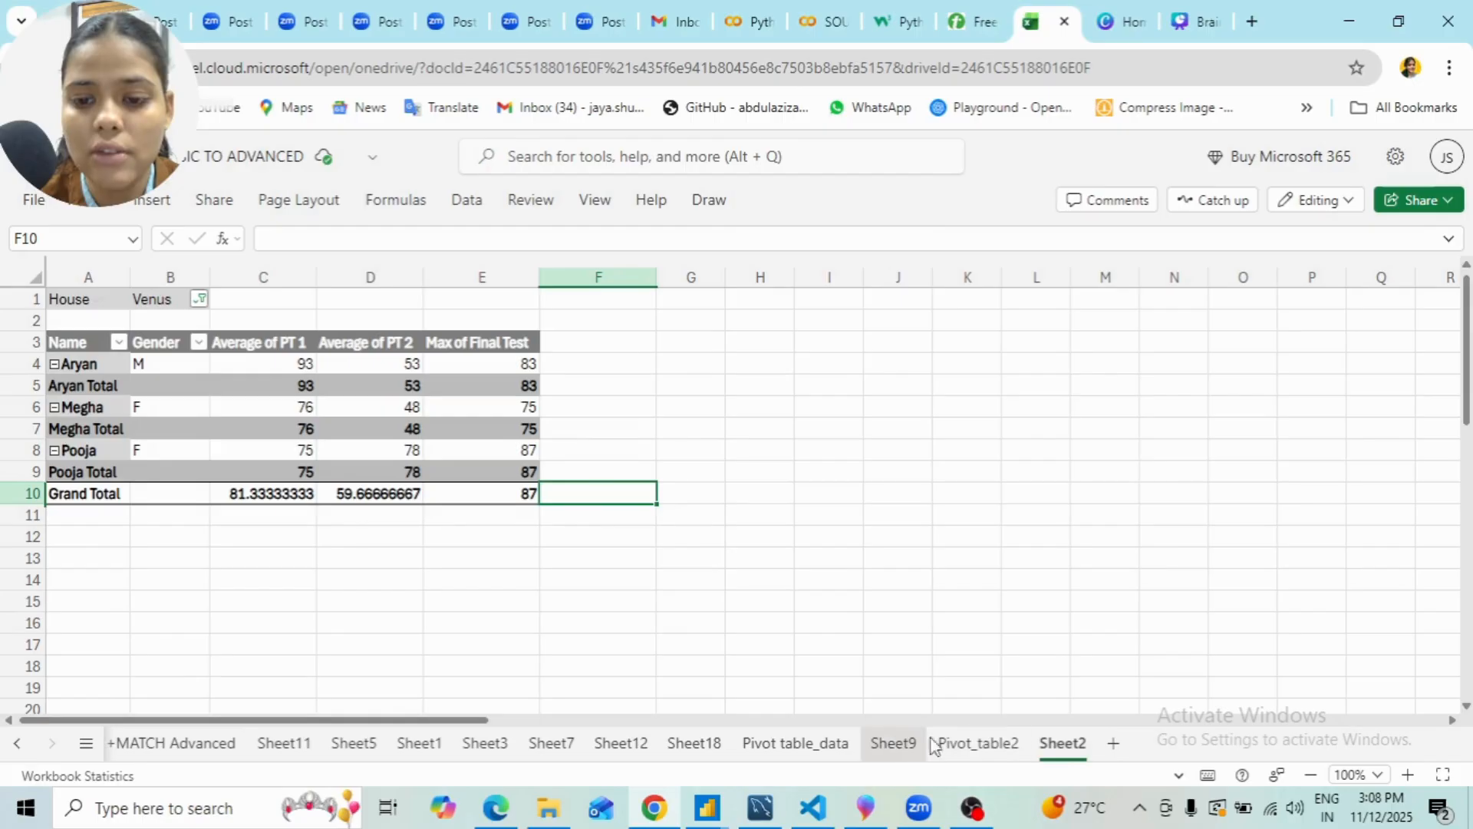
# - Create a PivotTable on a new worksheet from the student data range $A$1:$H$16 of Pivot_table2
pyautogui.click(977, 743)
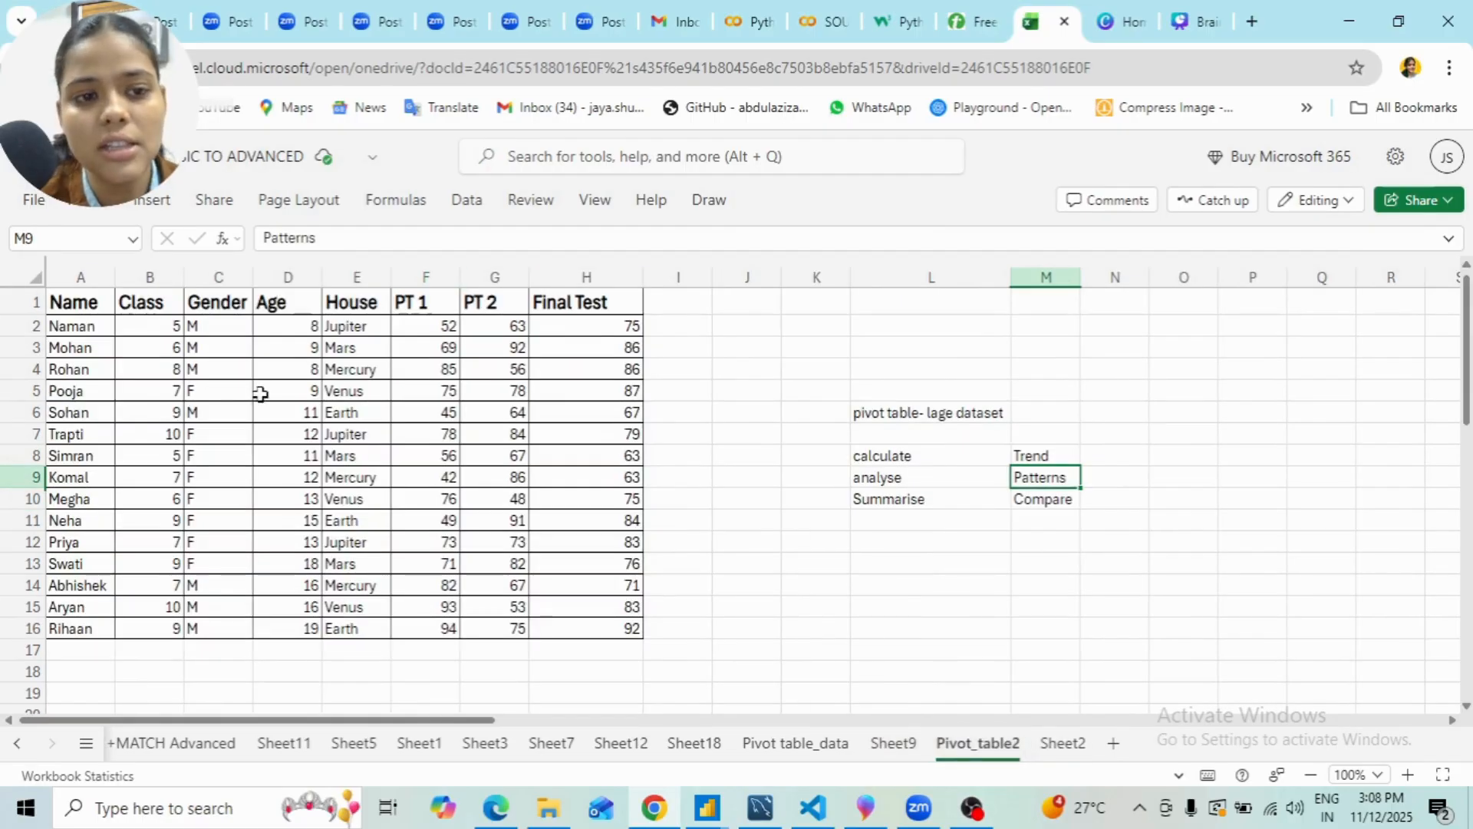
pyautogui.click(156, 205)
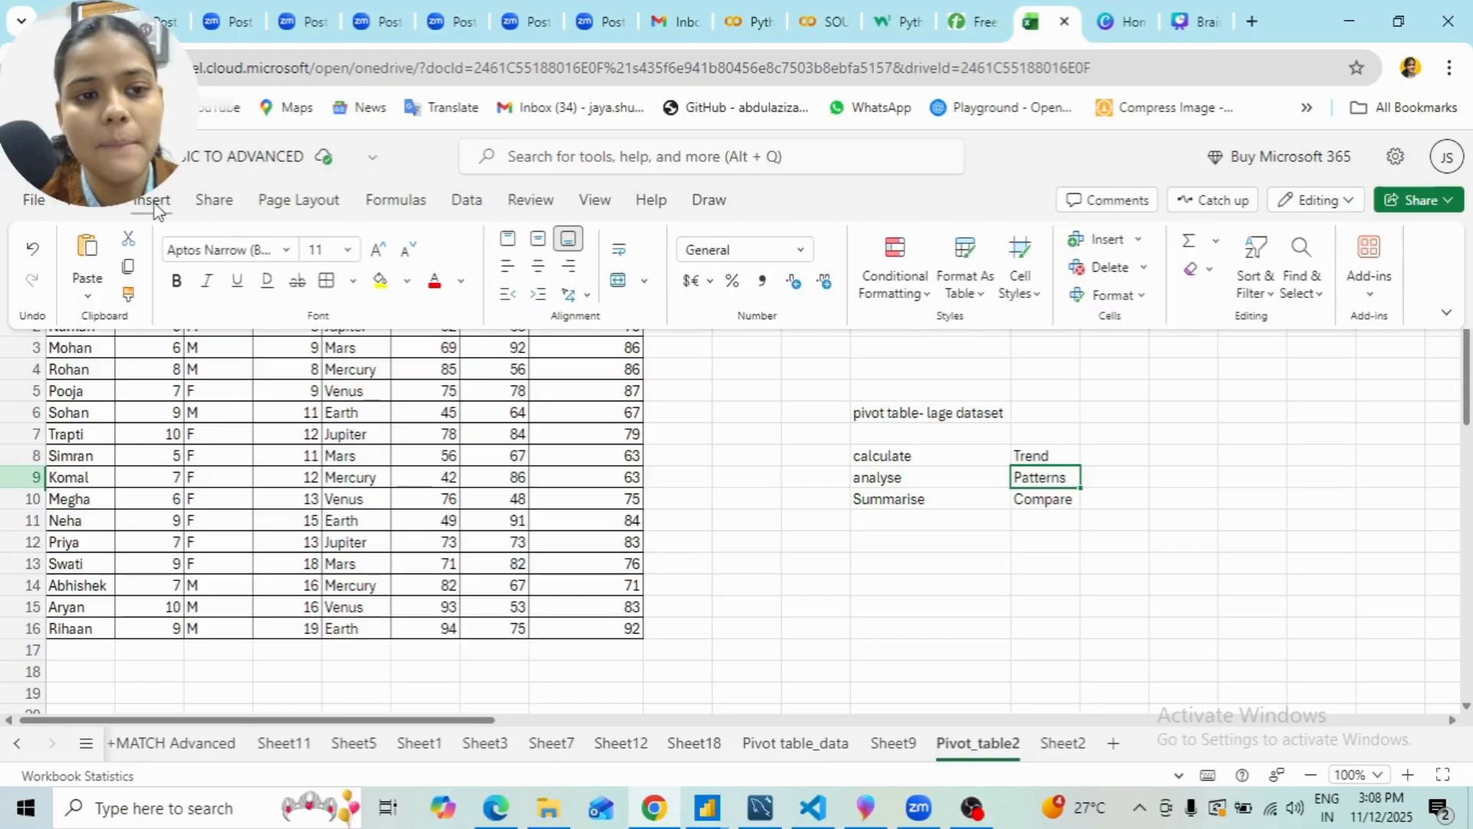
pyautogui.click(48, 280)
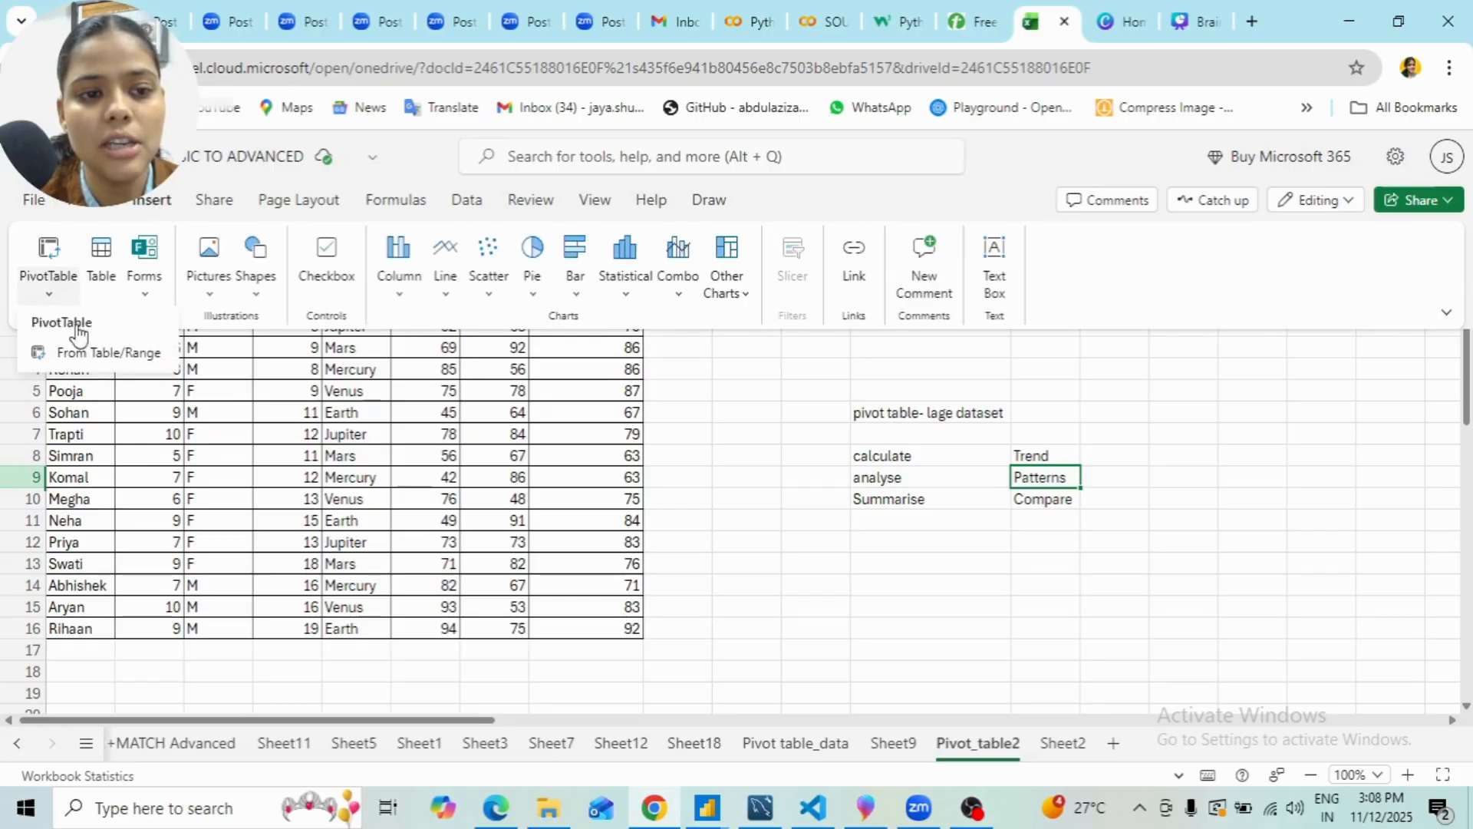
pyautogui.click(100, 352)
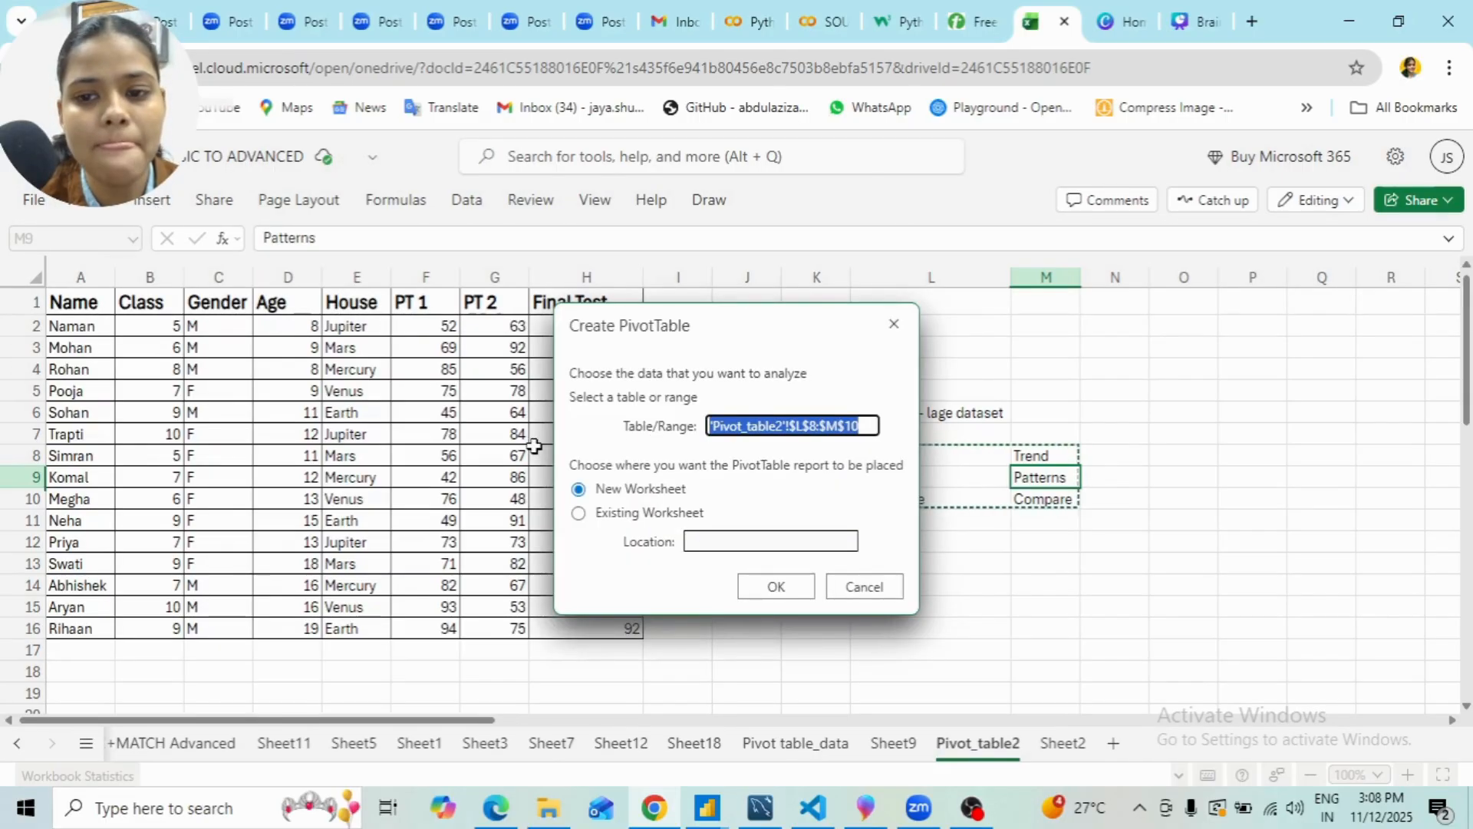
pyautogui.press('BackSpace')
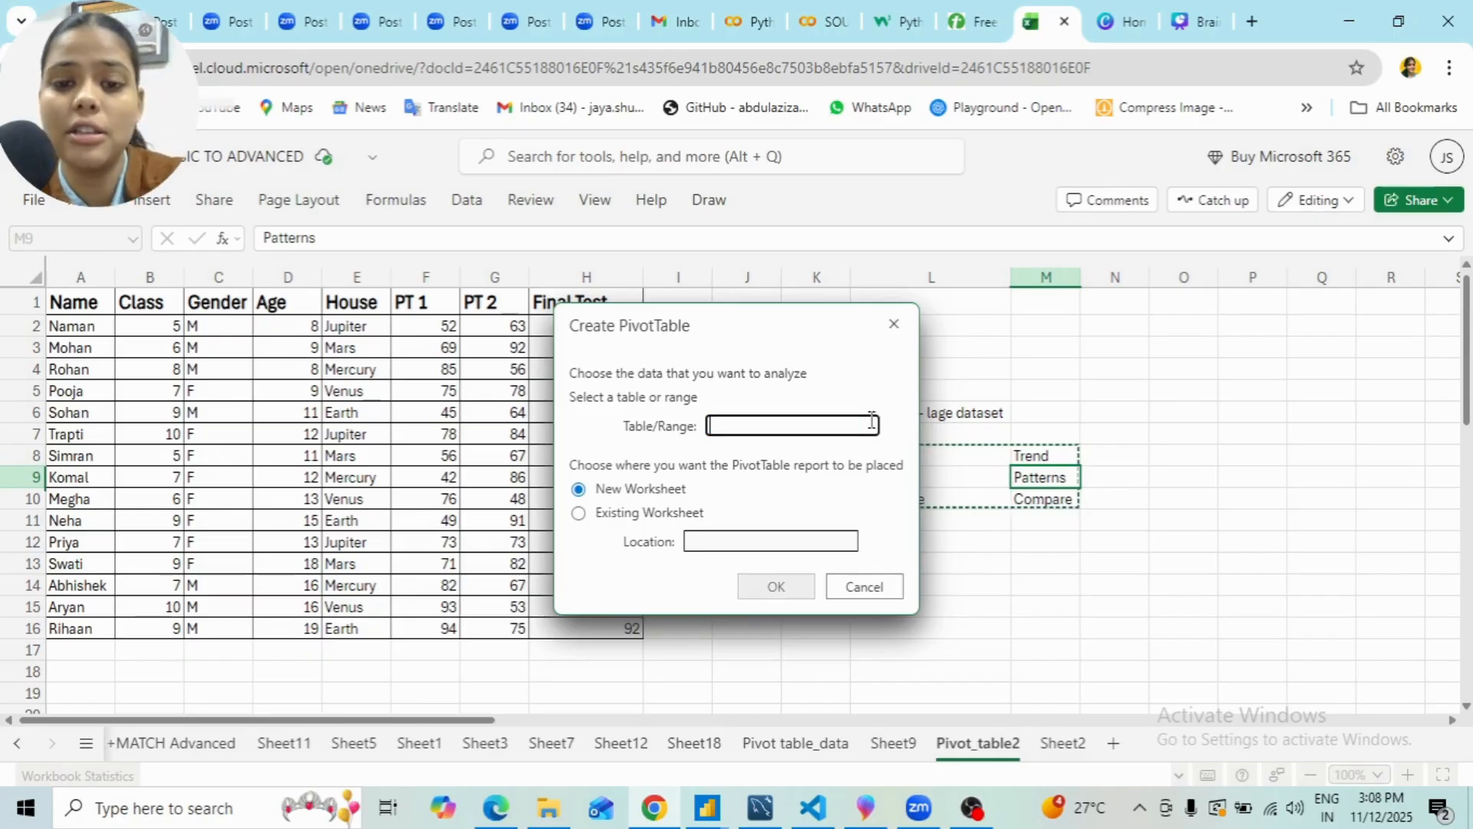
pyautogui.click(73, 297)
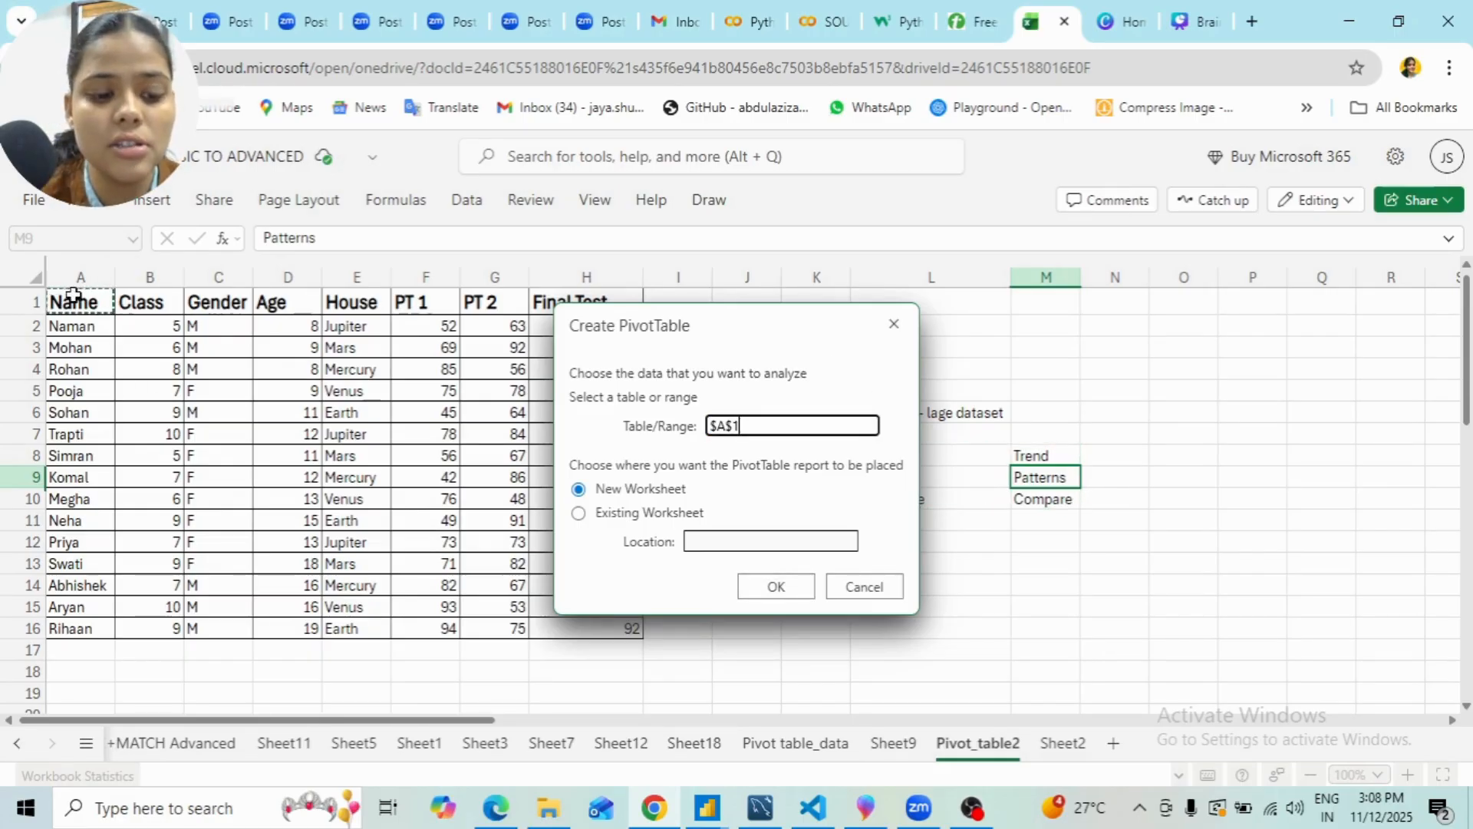
pyautogui.hotkey('ctrl', 'shift', 'Right')
pyautogui.hotkey('ctrl', 'shift', 'Down')
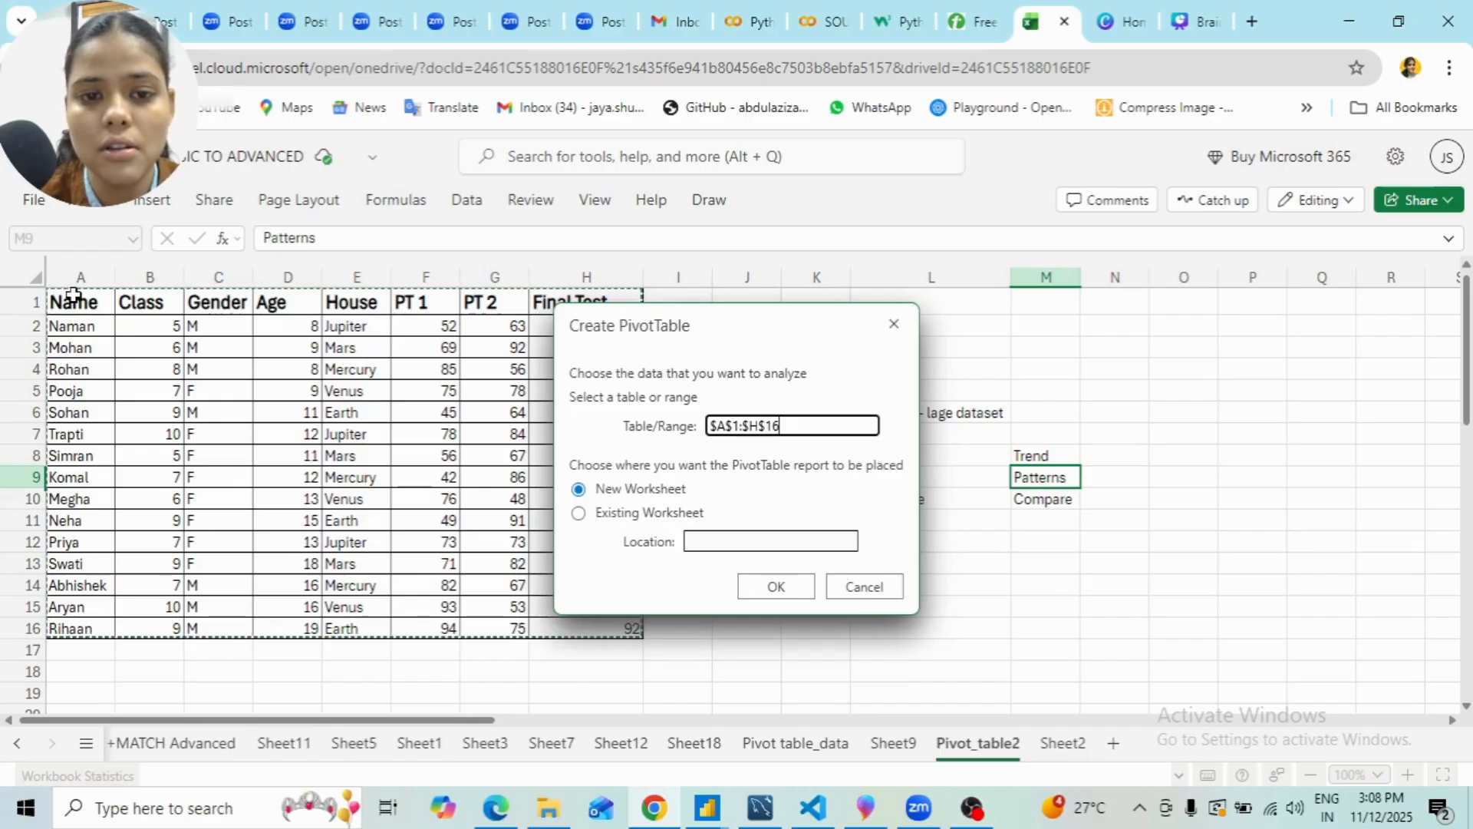
pyautogui.click(791, 585)
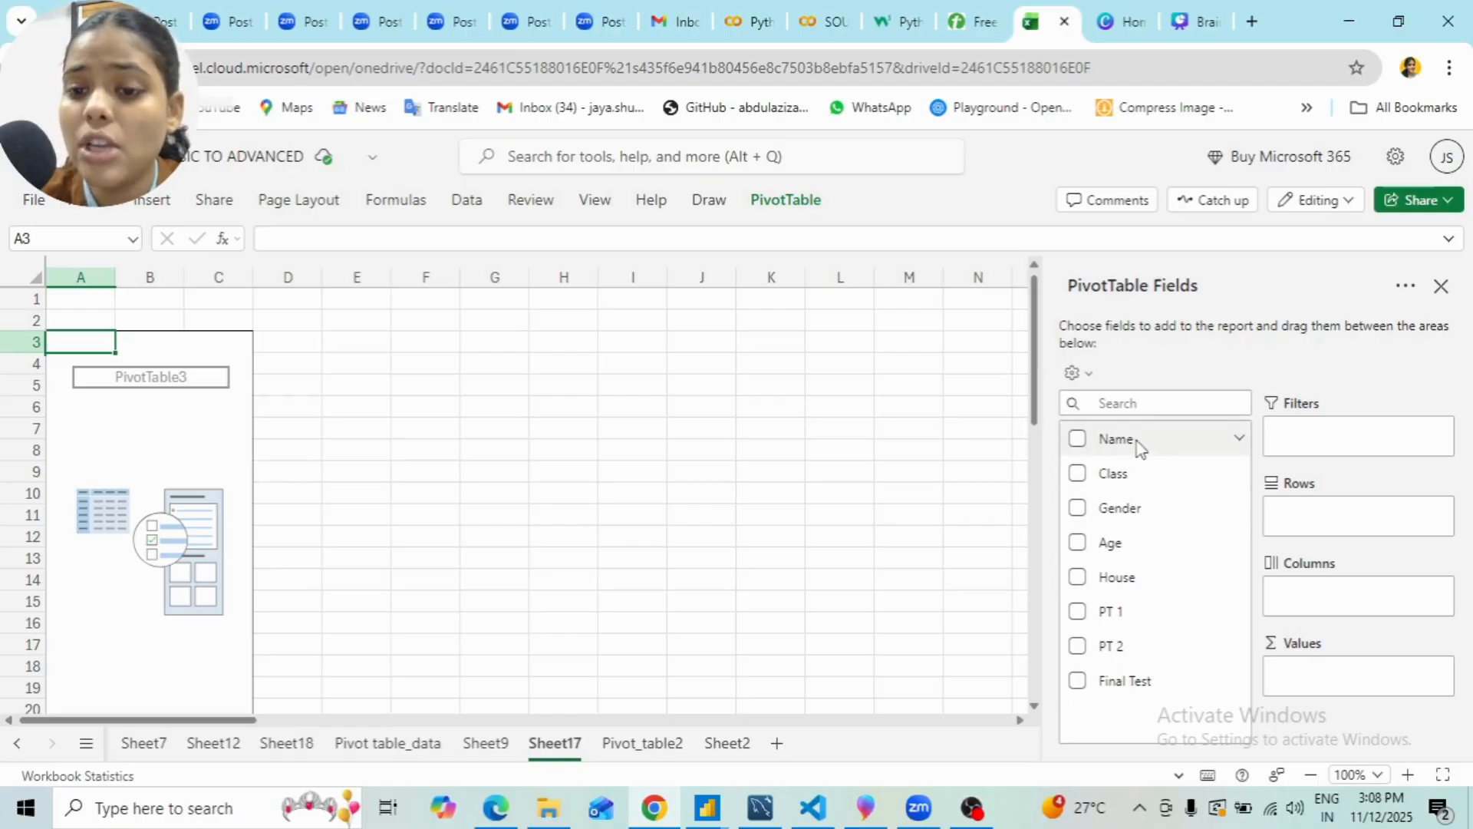
# - Add the Name field to the PivotTable's Rows area and Final Test to the Values area as a sum
pyautogui.moveTo(1118, 438); pyautogui.dragTo(1329, 516)
pyautogui.scroll(-1, 668, 682)
pyautogui.scroll(1, 668, 681)
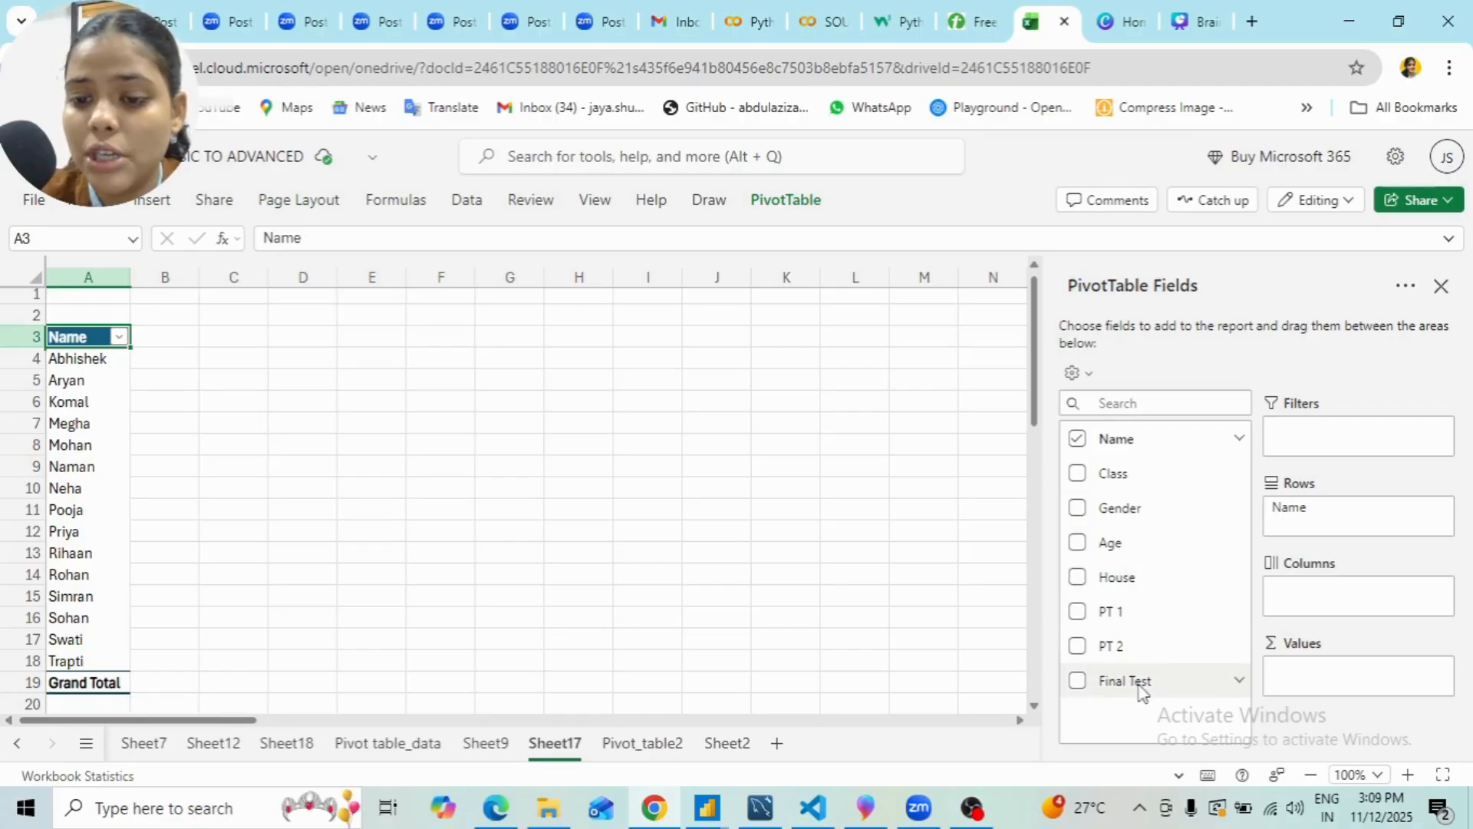
pyautogui.moveTo(1139, 689); pyautogui.dragTo(1356, 674)
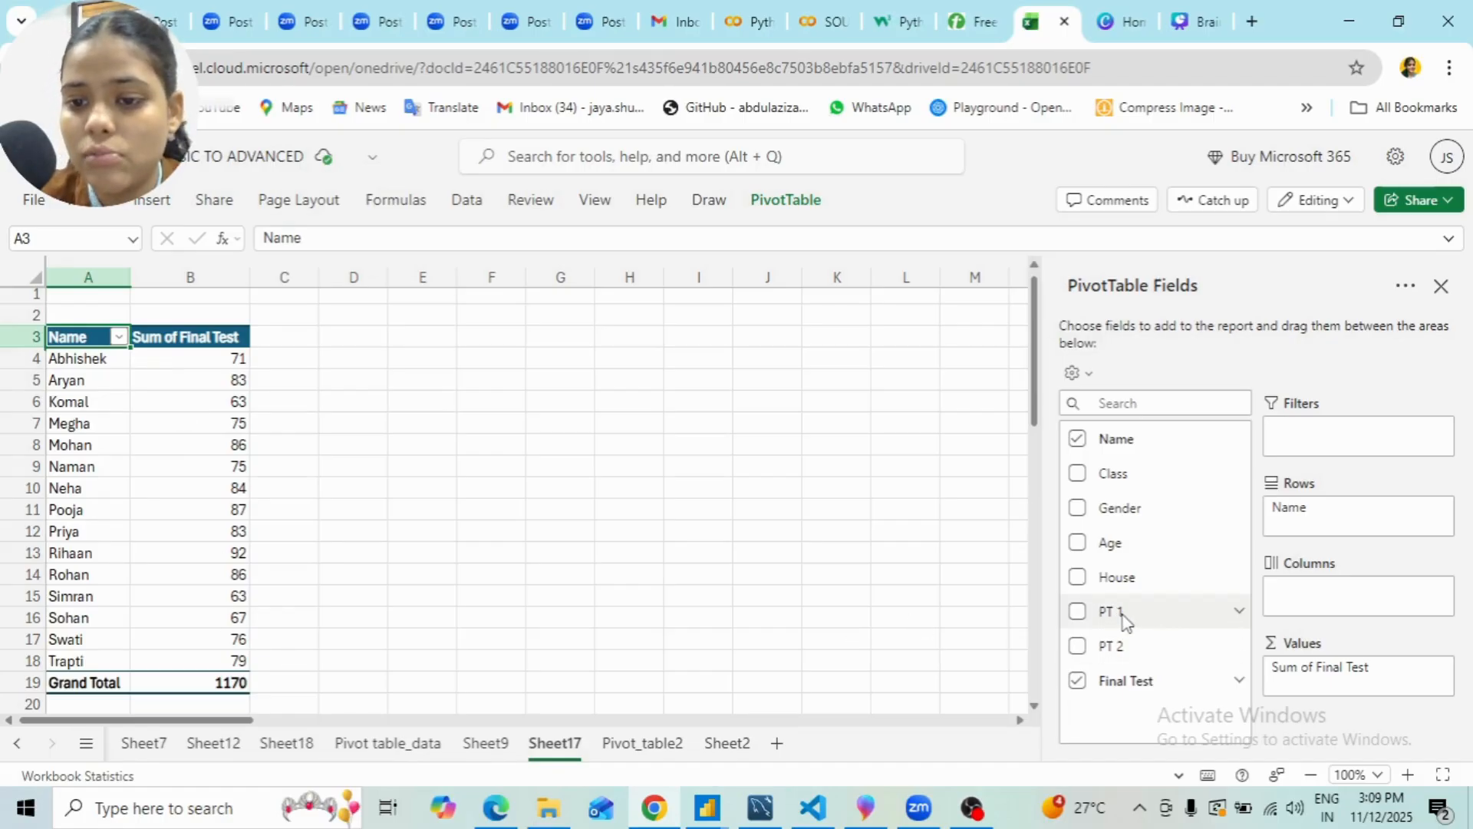
# - Try adding the House field to the Rows area below Name and check the house beside the first students
pyautogui.moveTo(1116, 591); pyautogui.dragTo(1322, 542)
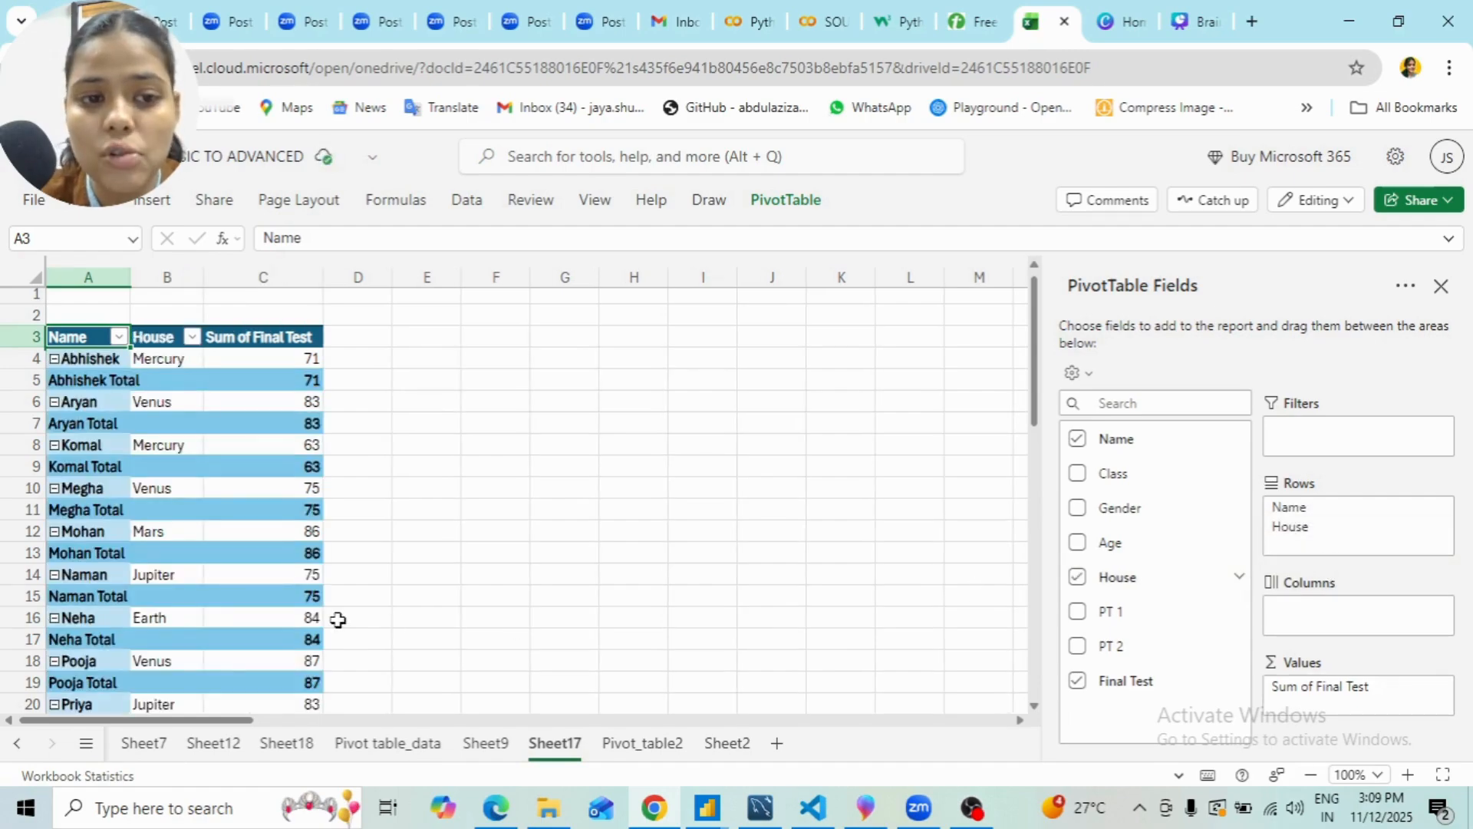
pyautogui.click(94, 384)
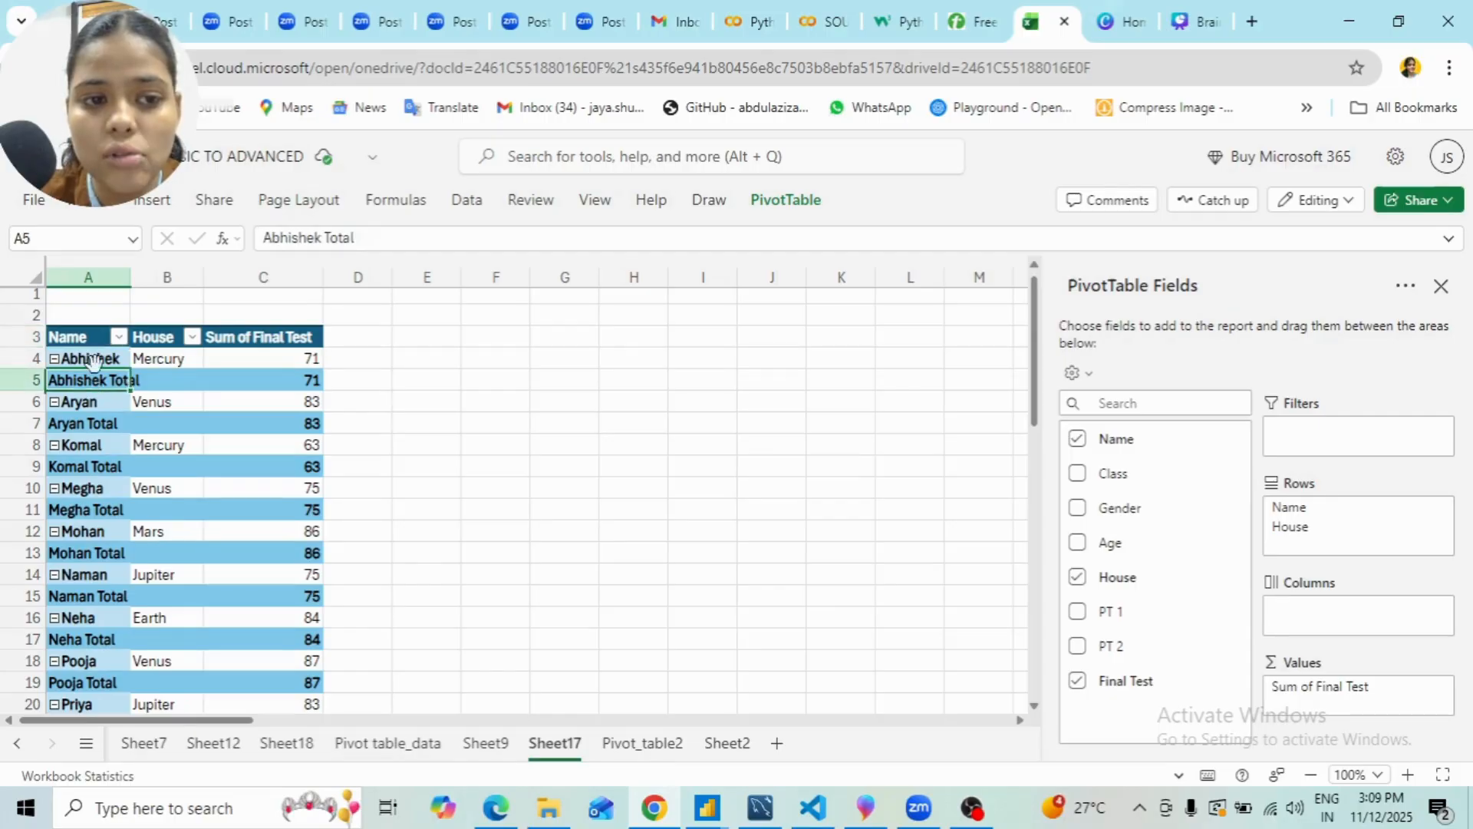
pyautogui.click(93, 359)
pyautogui.click(161, 354)
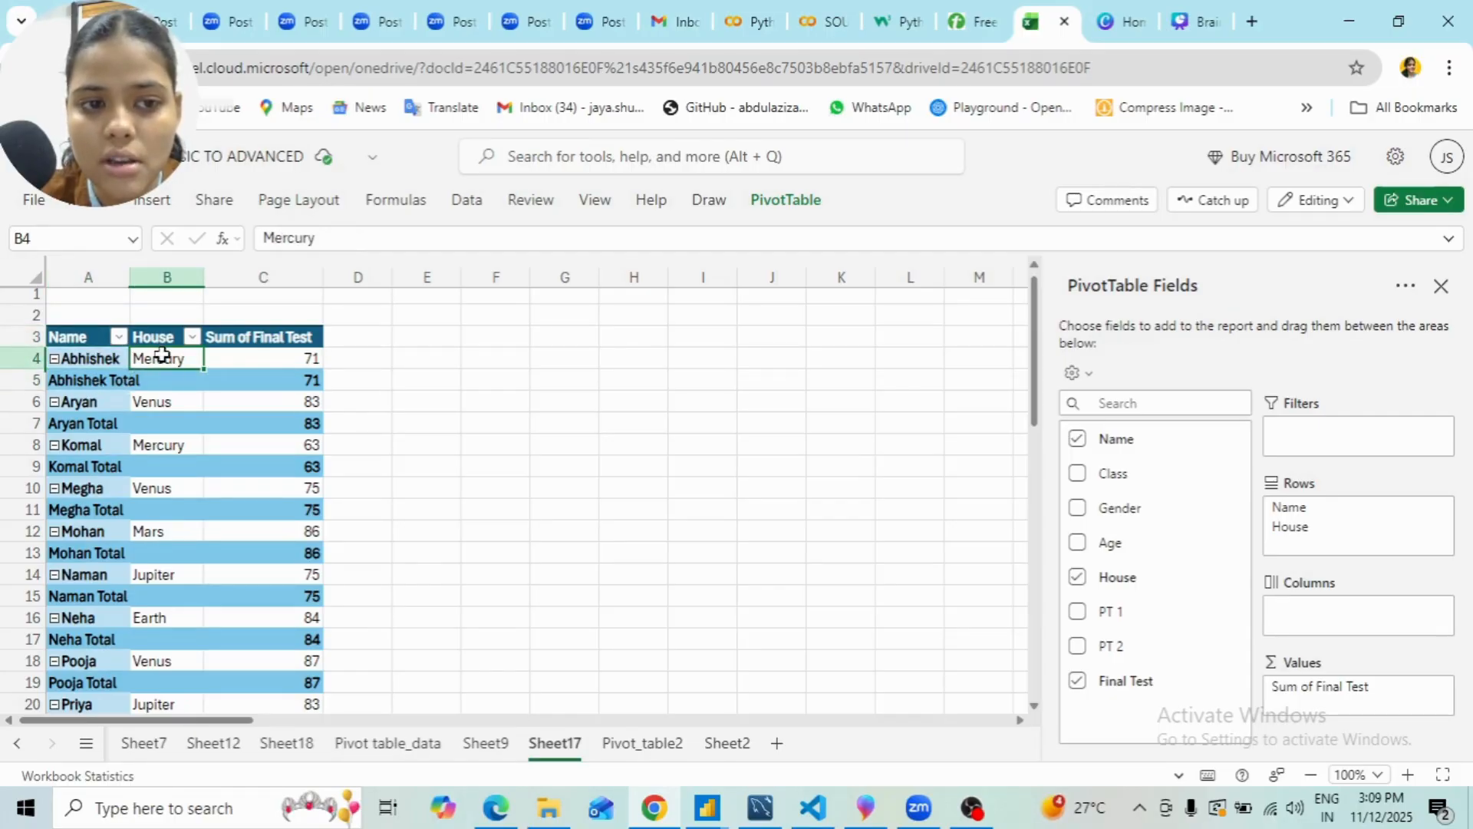
pyautogui.moveTo(83, 402); pyautogui.dragTo(153, 403)
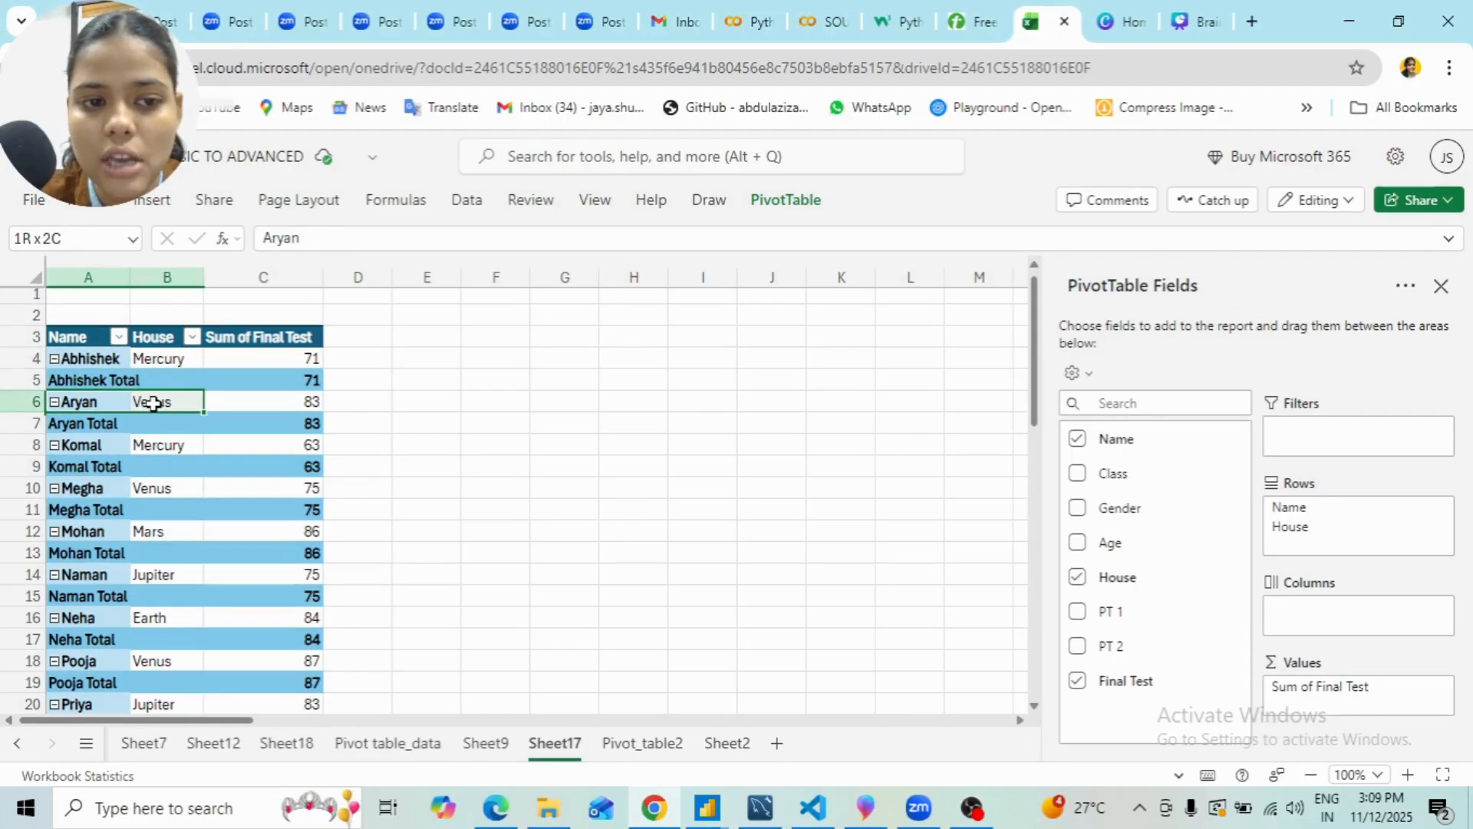
pyautogui.click(153, 403)
# - Undo the addition of the House field to the PivotTable
pyautogui.click(569, 378)
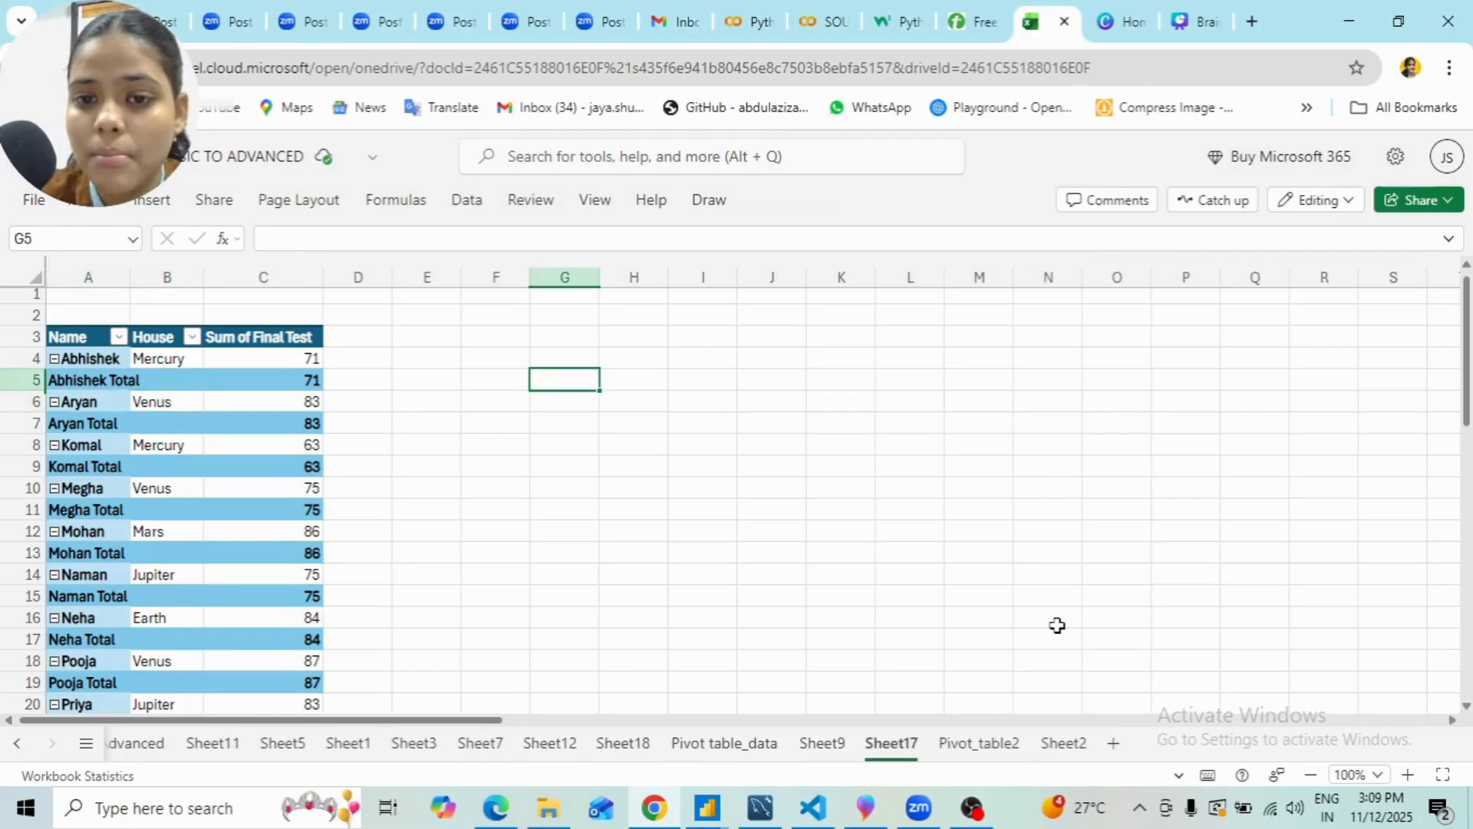
pyautogui.click(1182, 462)
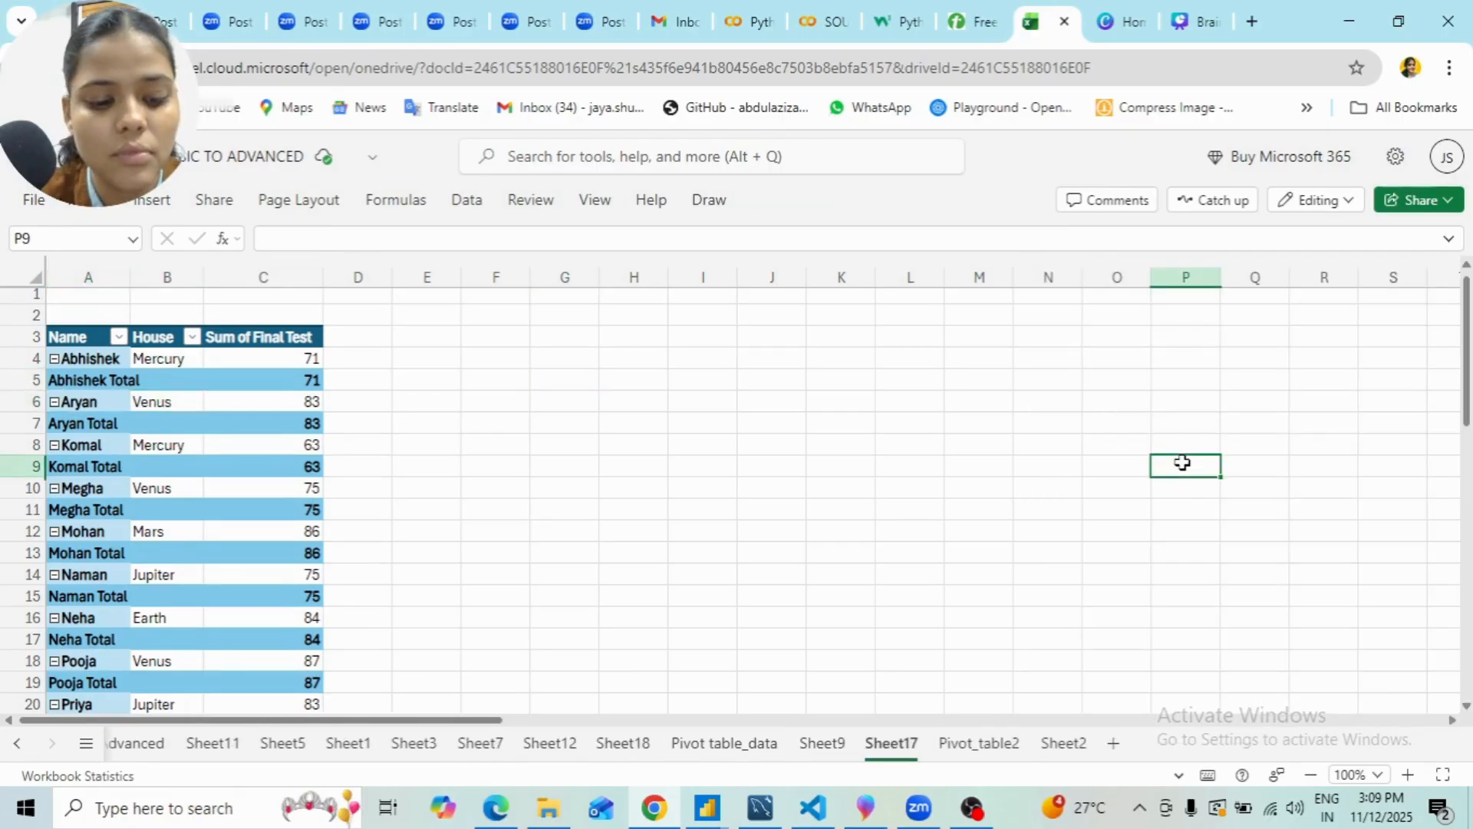
pyautogui.hotkey('ctrl', 'z')
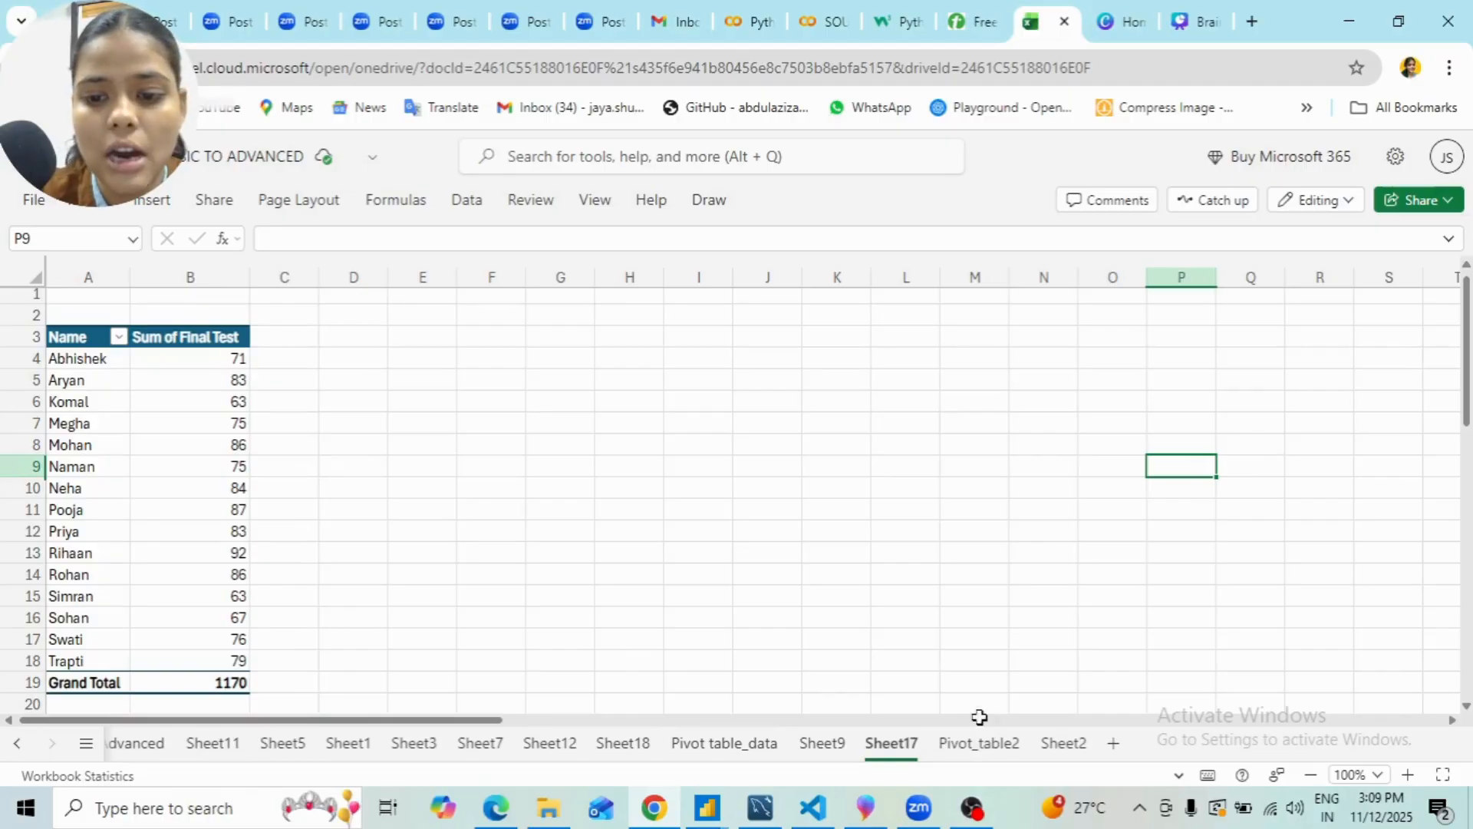
# - Check the House column on Pivot_table2 and examine the field layout of the example pivot table on Sheet2
pyautogui.click(980, 743)
pyautogui.click(337, 503)
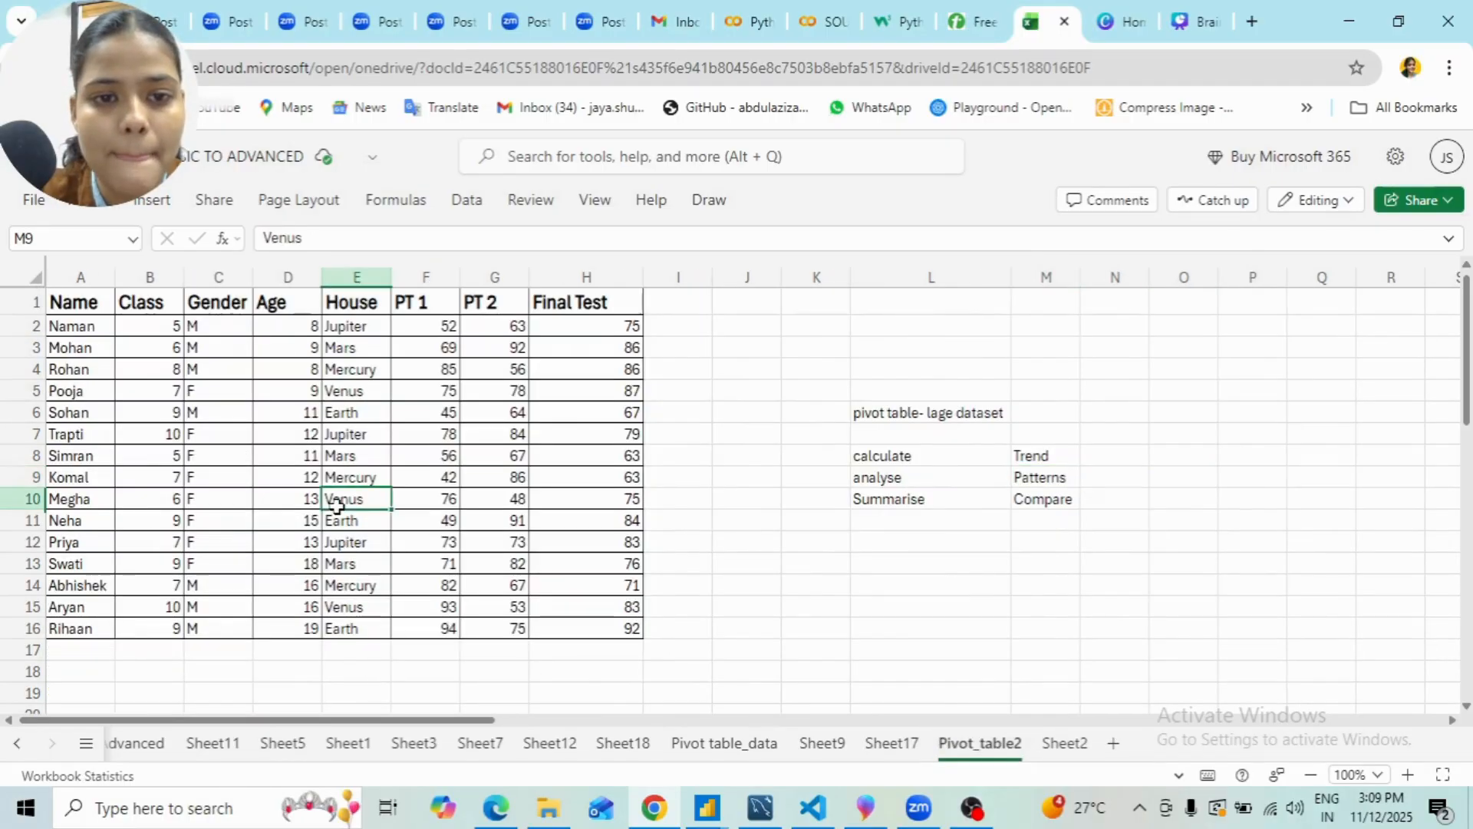
pyautogui.click(1064, 743)
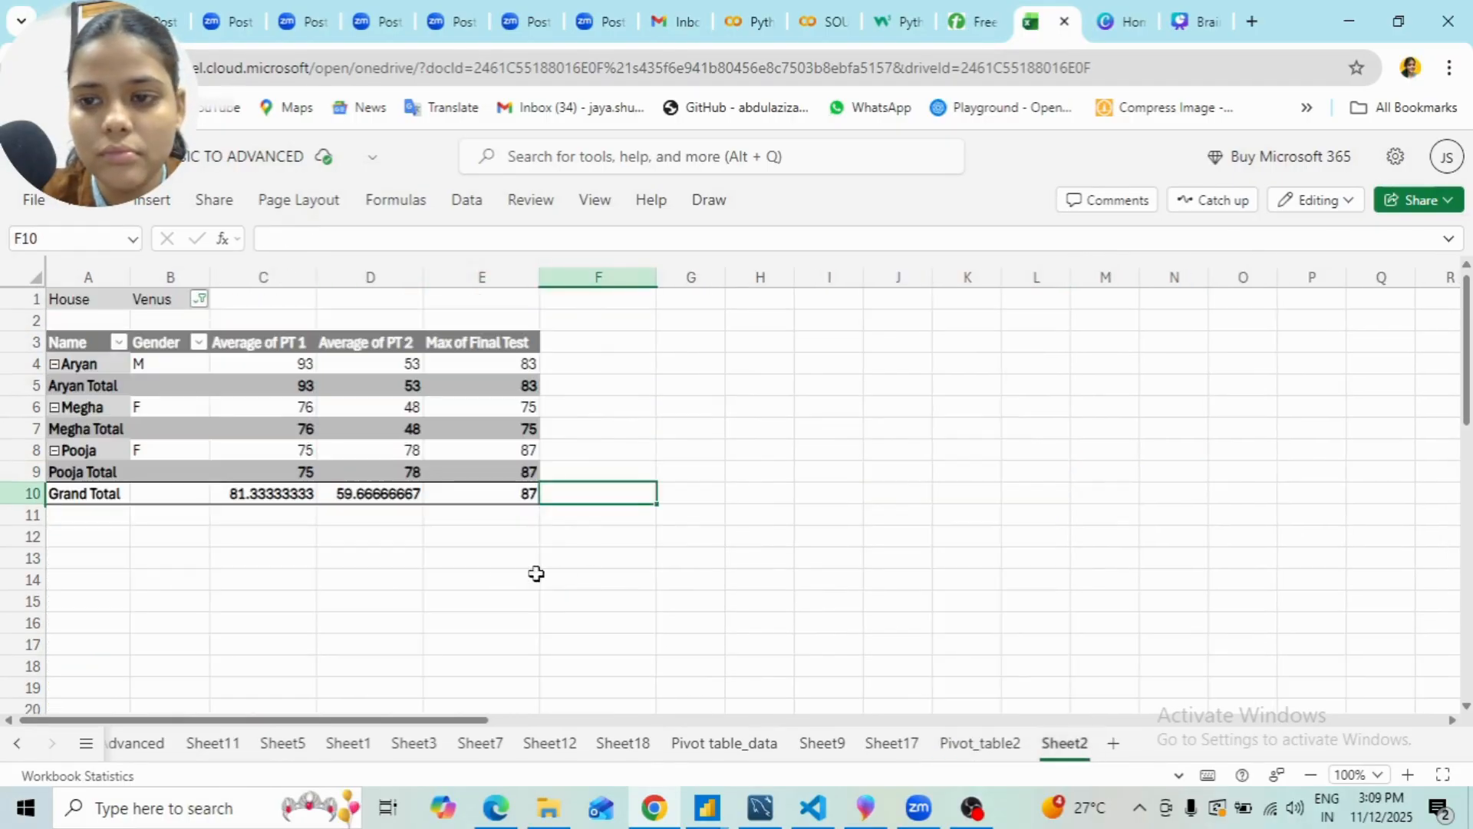
pyautogui.click(389, 444)
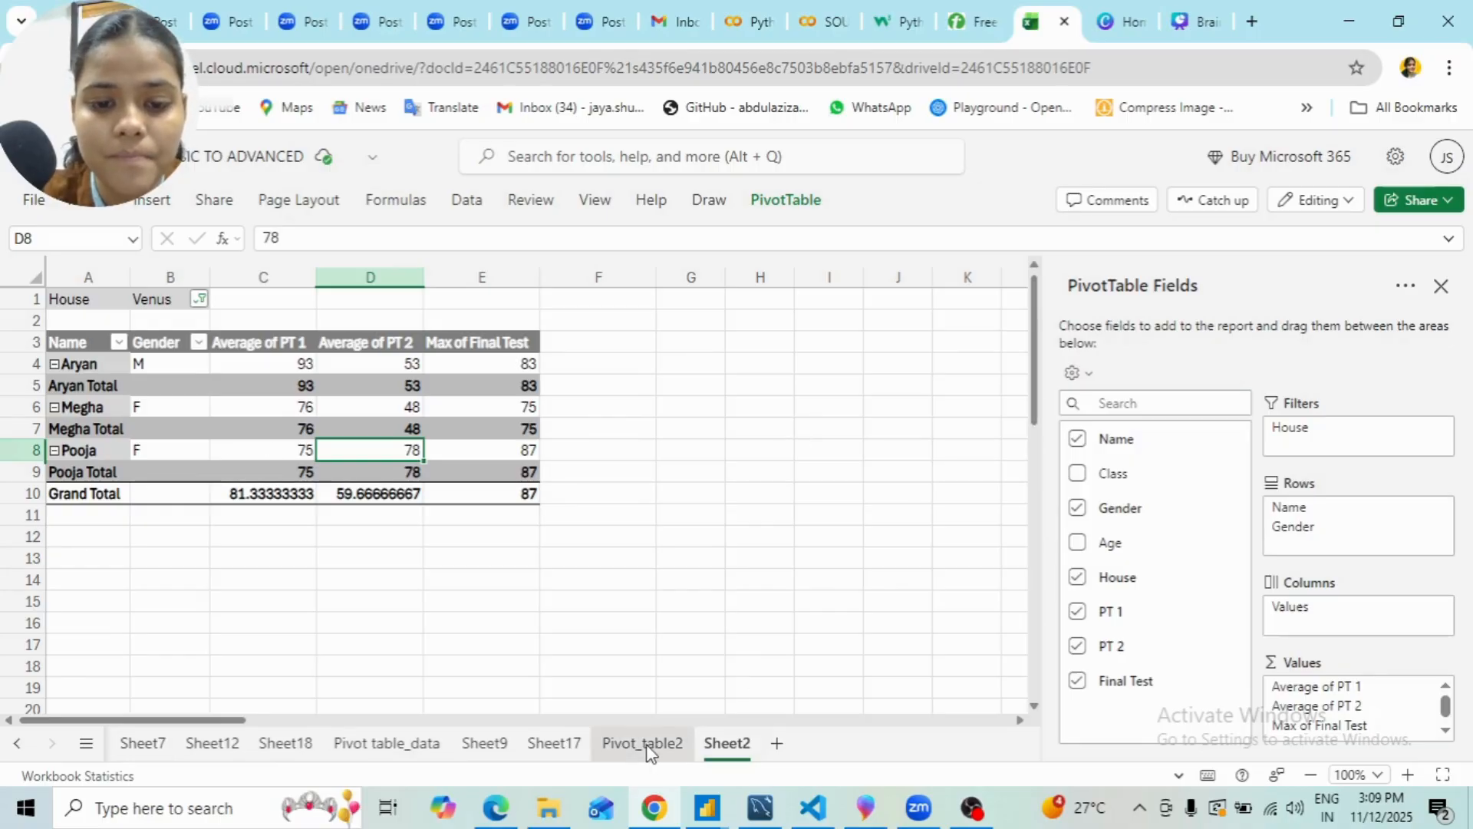
# - Add Gender to the Rows area below Name in the Sheet17 PivotTable and filter it to show only M
pyautogui.click(549, 745)
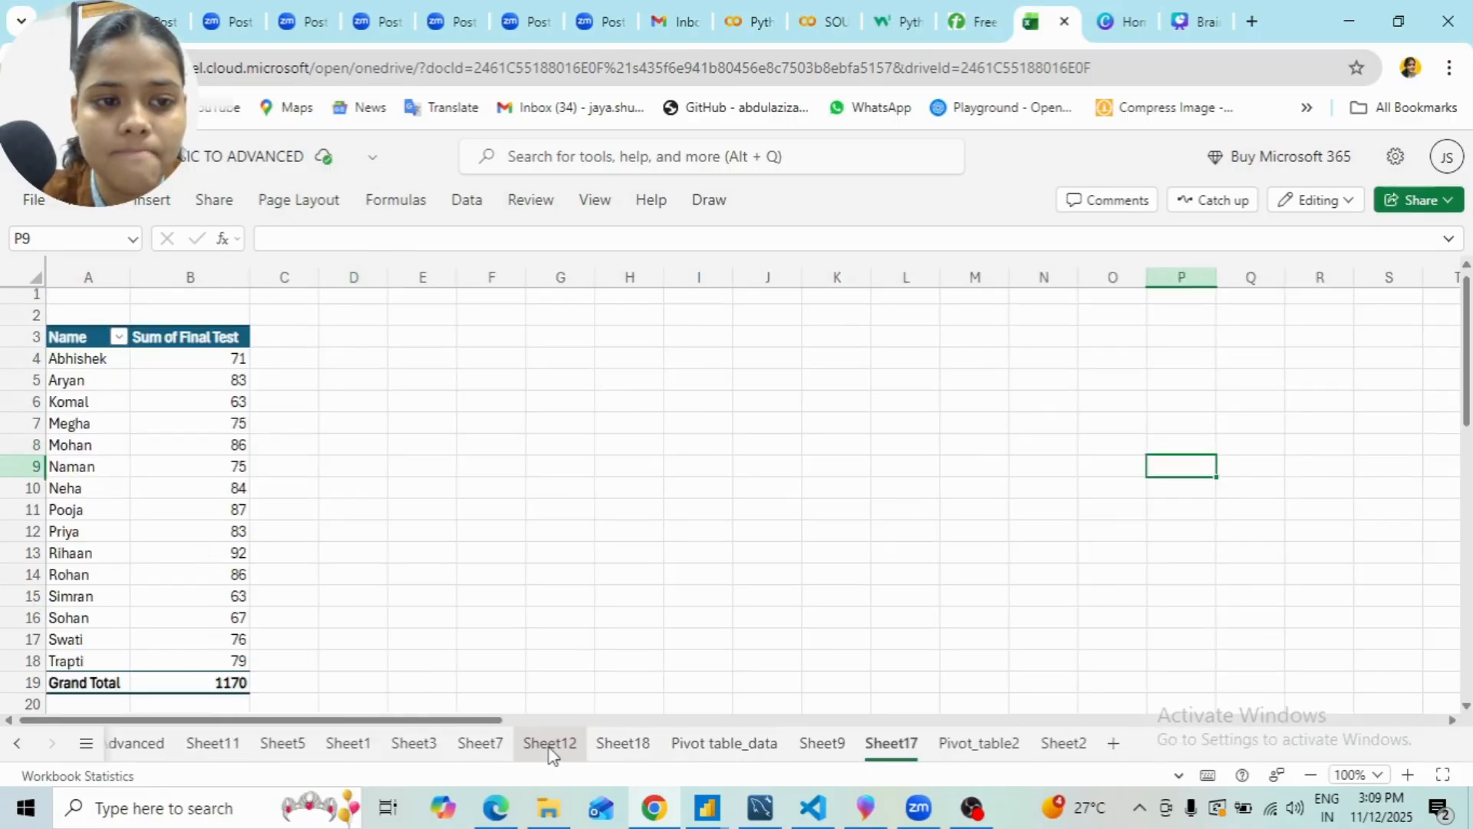
pyautogui.click(175, 436)
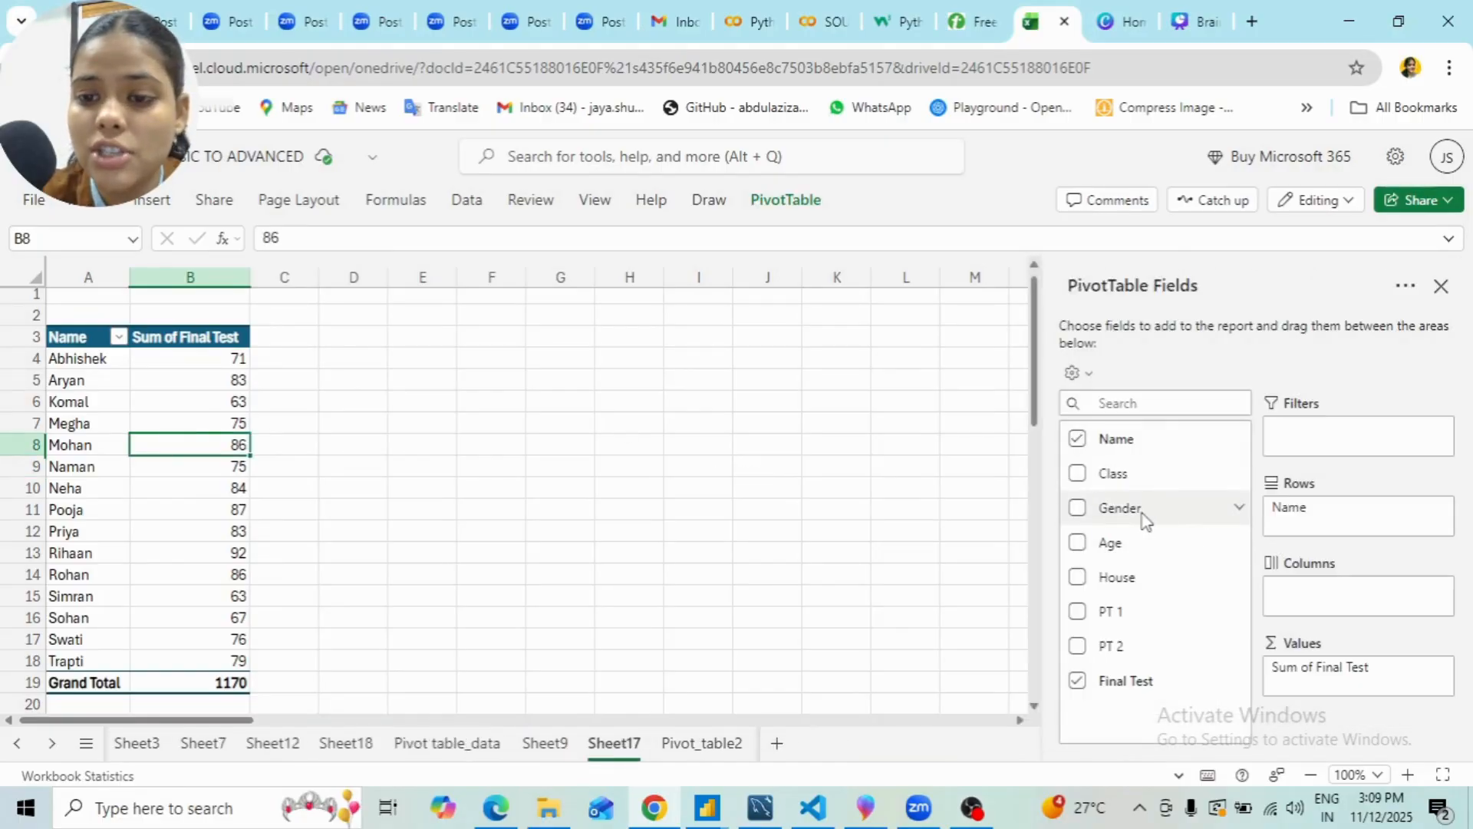
pyautogui.moveTo(1137, 513); pyautogui.dragTo(1331, 528)
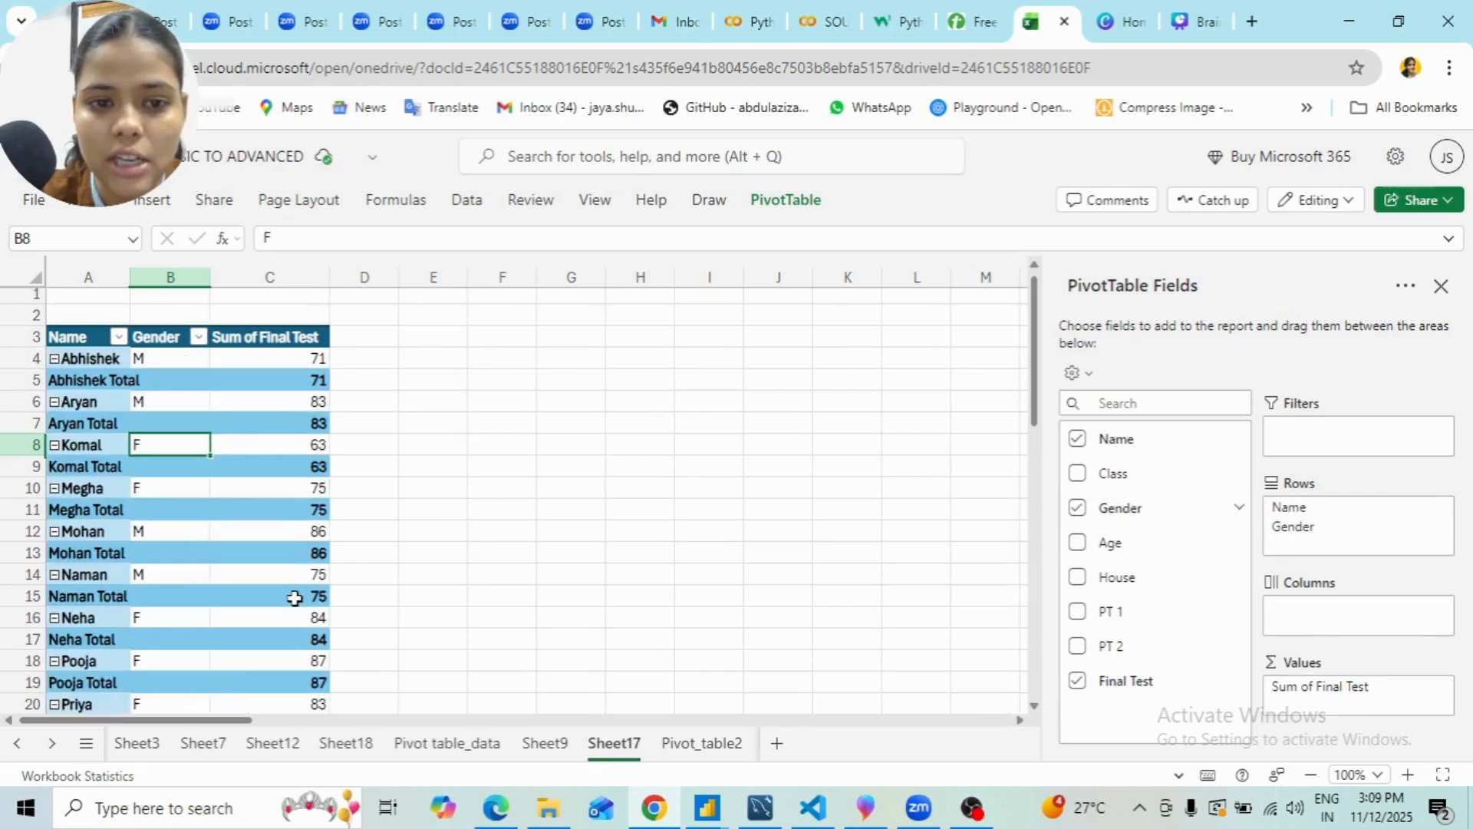
pyautogui.click(199, 338)
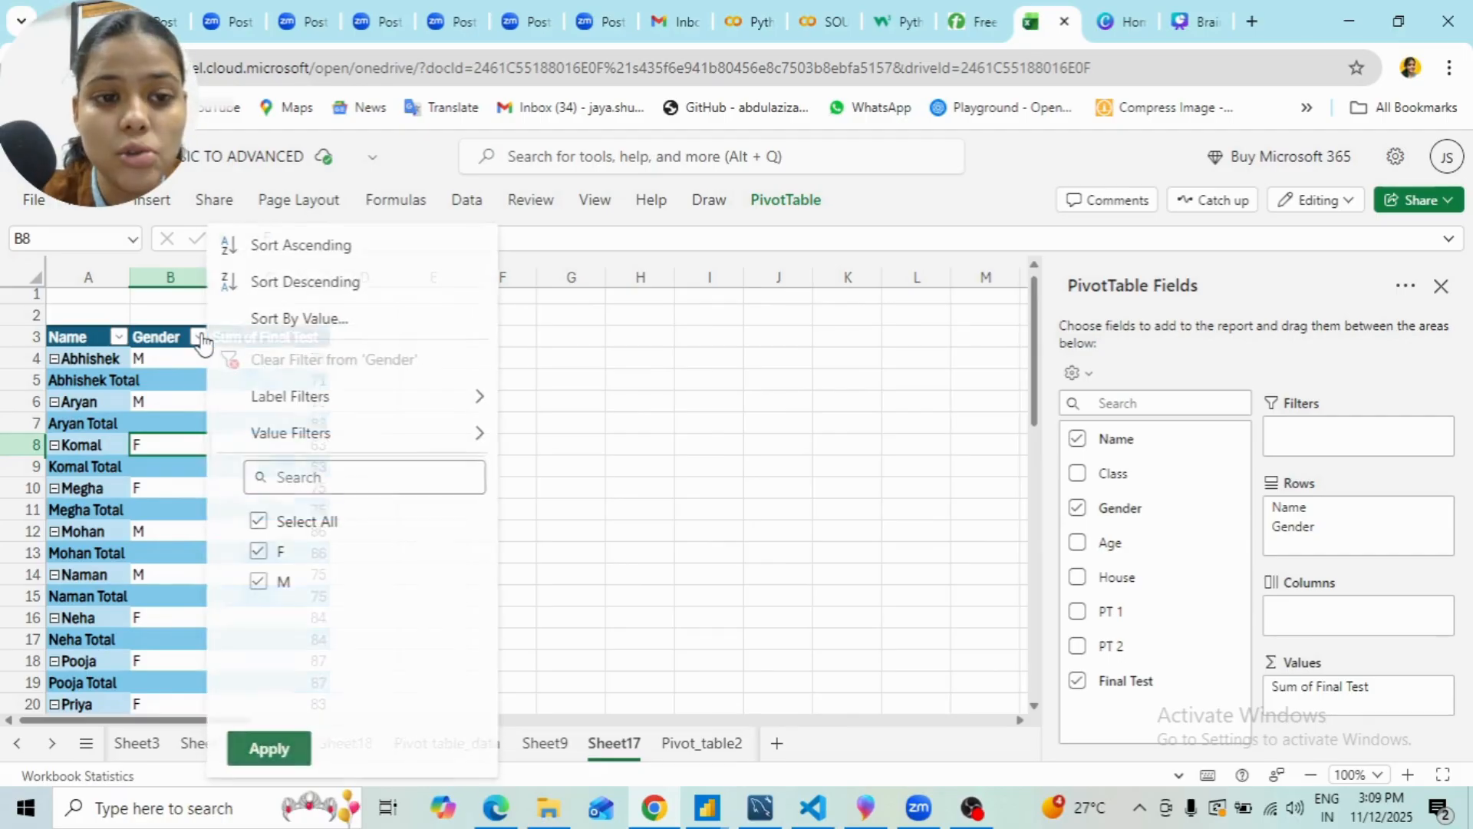
pyautogui.click(260, 552)
pyautogui.click(260, 581)
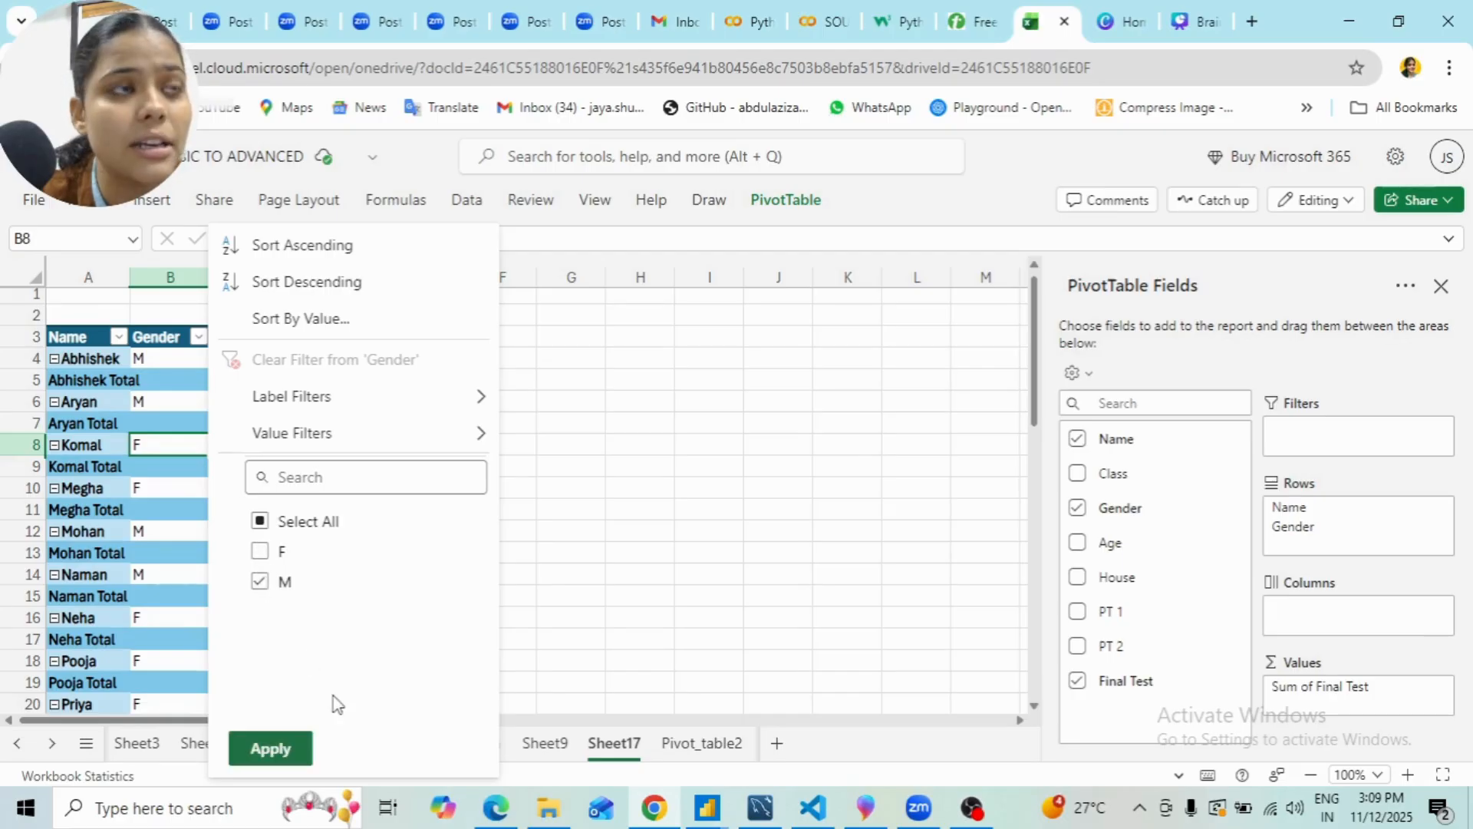
pyautogui.click(280, 750)
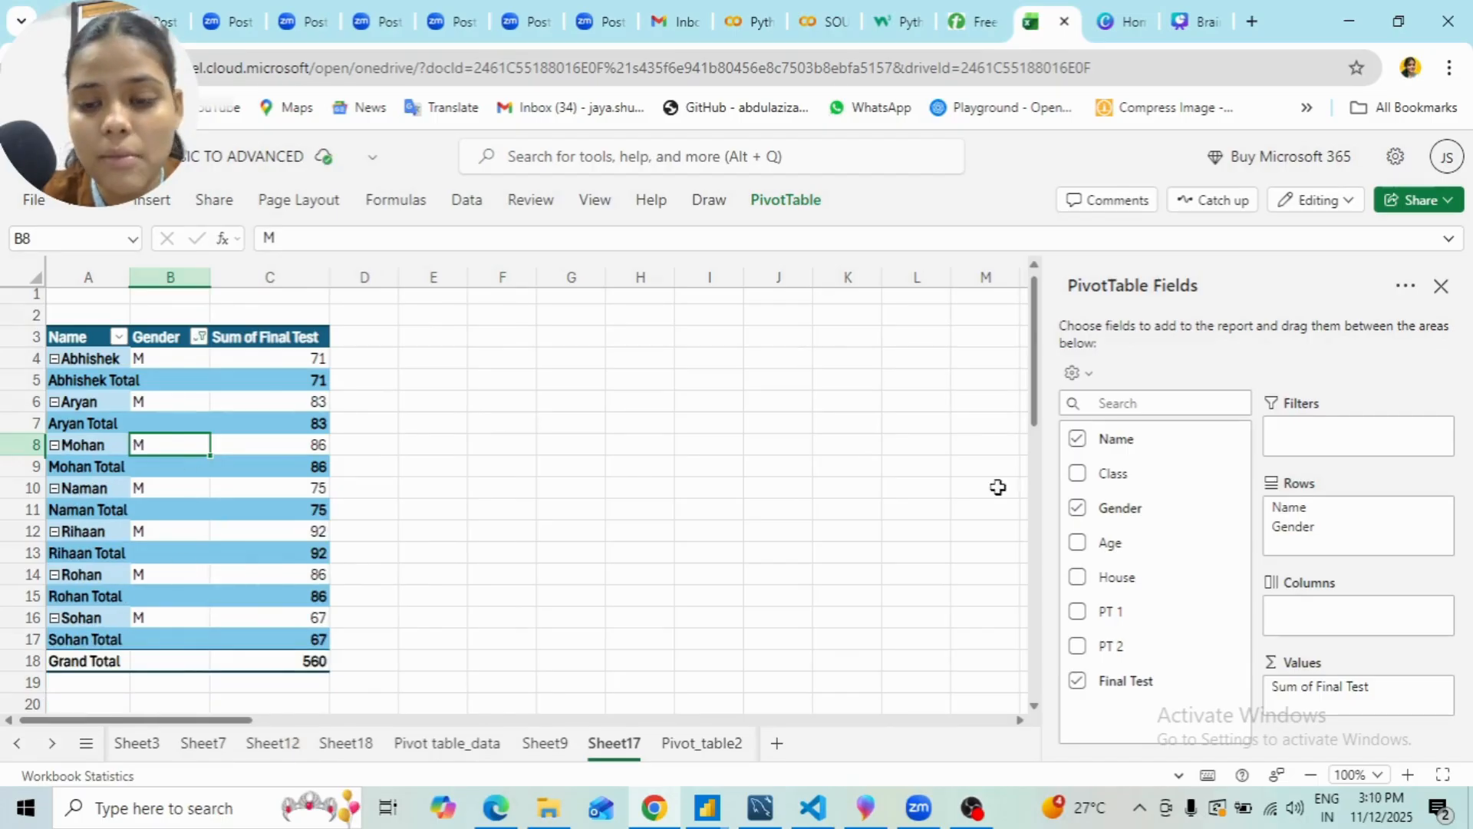
# - Try placing the PT 1 and PT 2 fields in the Columns area of the student PivotTable
pyautogui.moveTo(1112, 612); pyautogui.dragTo(1308, 616)
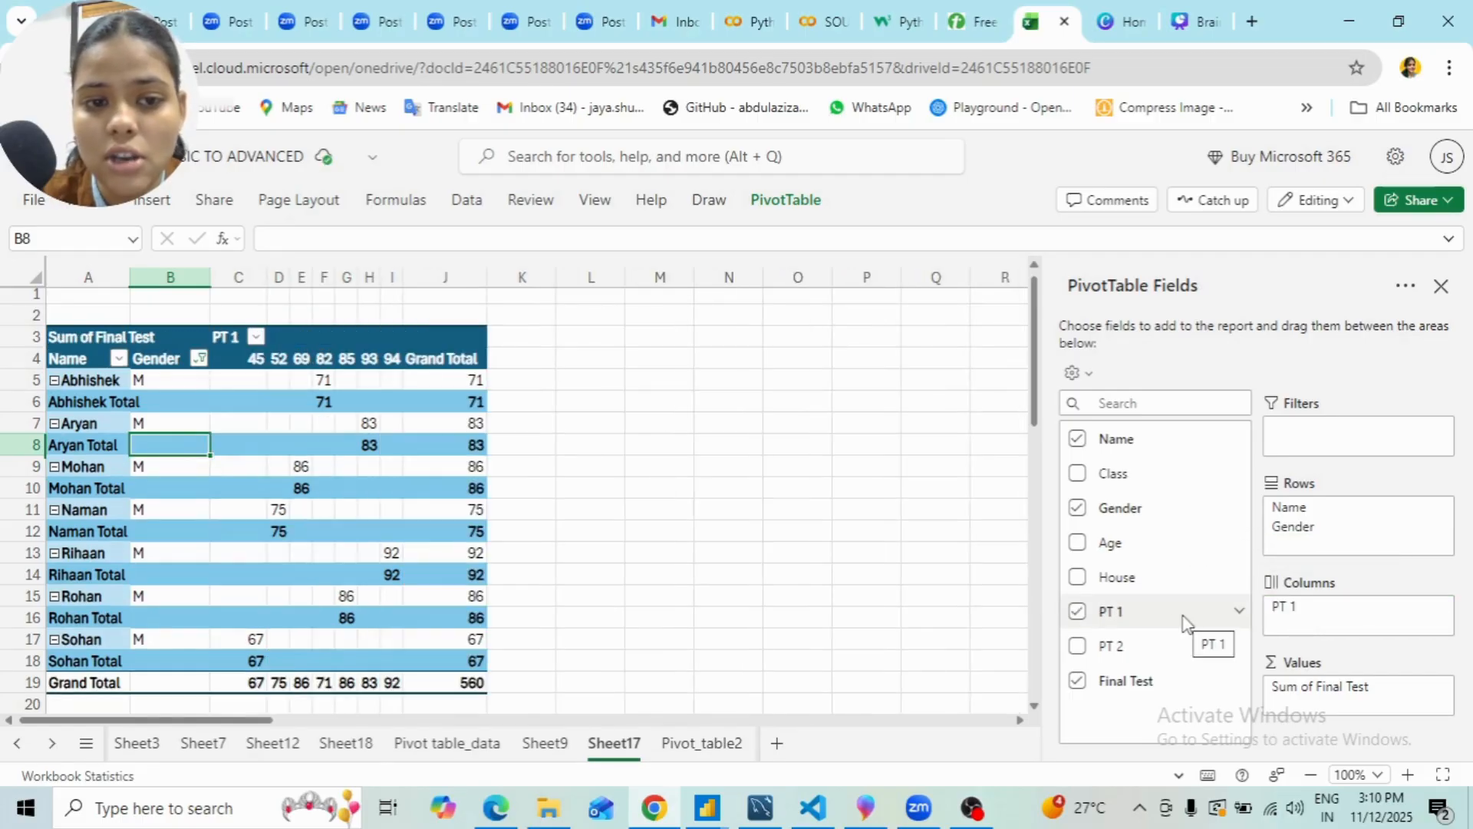
pyautogui.moveTo(1112, 645); pyautogui.dragTo(1314, 625)
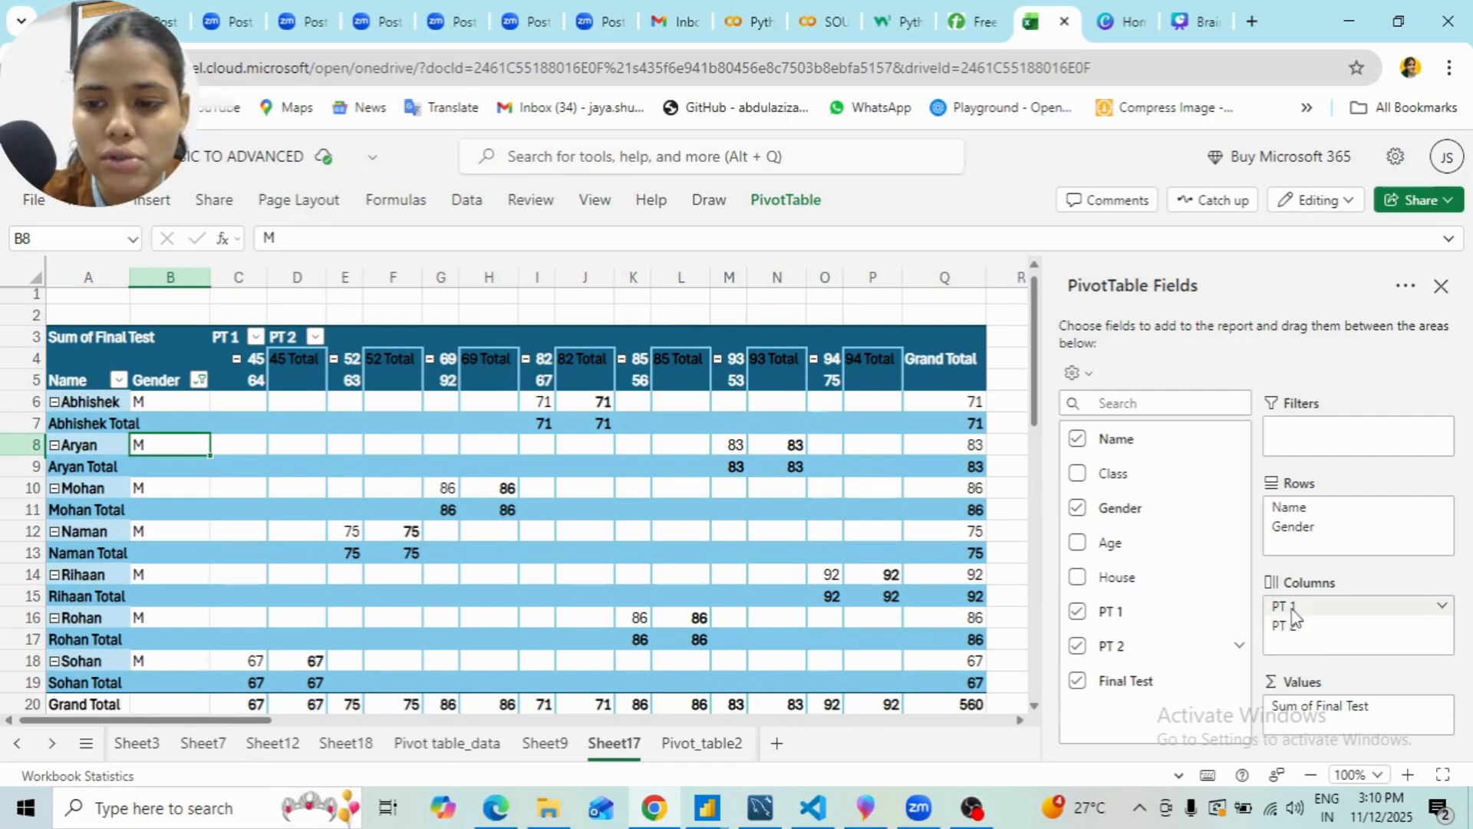
pyautogui.moveTo(1291, 614); pyautogui.dragTo(1274, 641)
# - Take PT 1 and PT 2 out of the Columns area and add PT 1 to the Values area as a sum
pyautogui.click(1078, 610)
pyautogui.click(1077, 611)
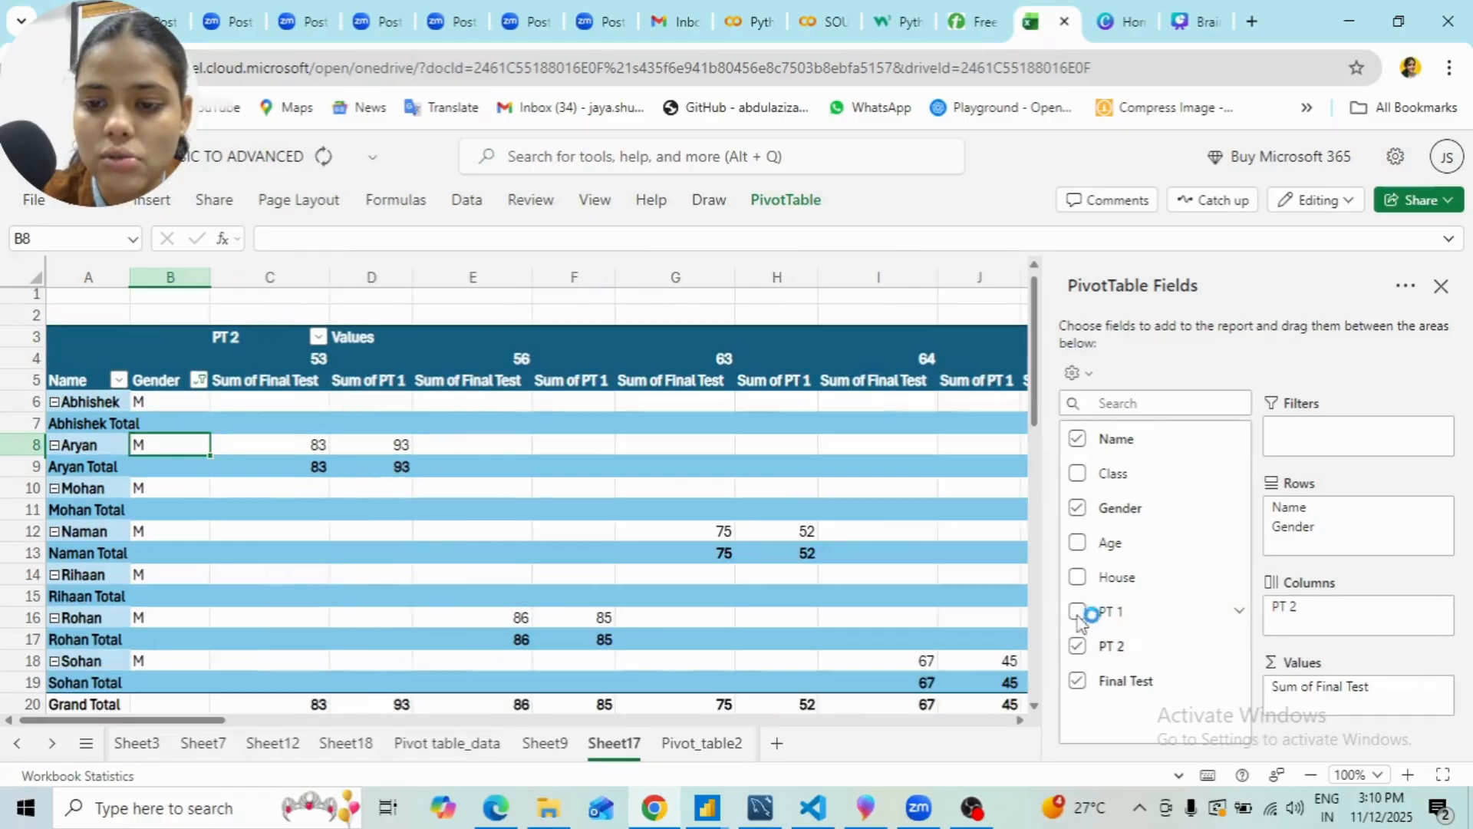
pyautogui.click(1077, 645)
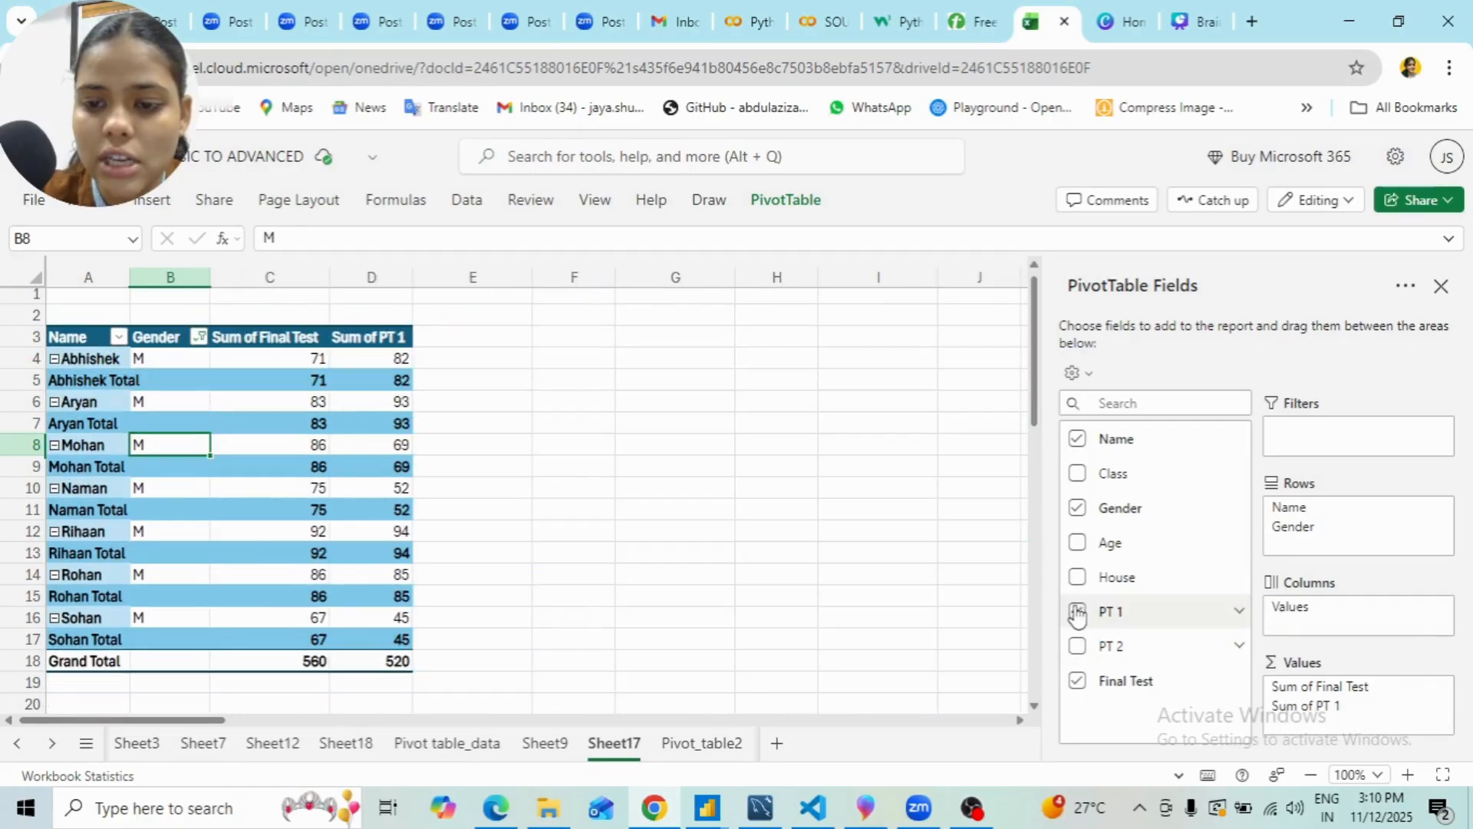
# - Re-add PT 1 and add PT 2 to the Values area as sums, and move Sum of Final Test to the end
pyautogui.click(1079, 612)
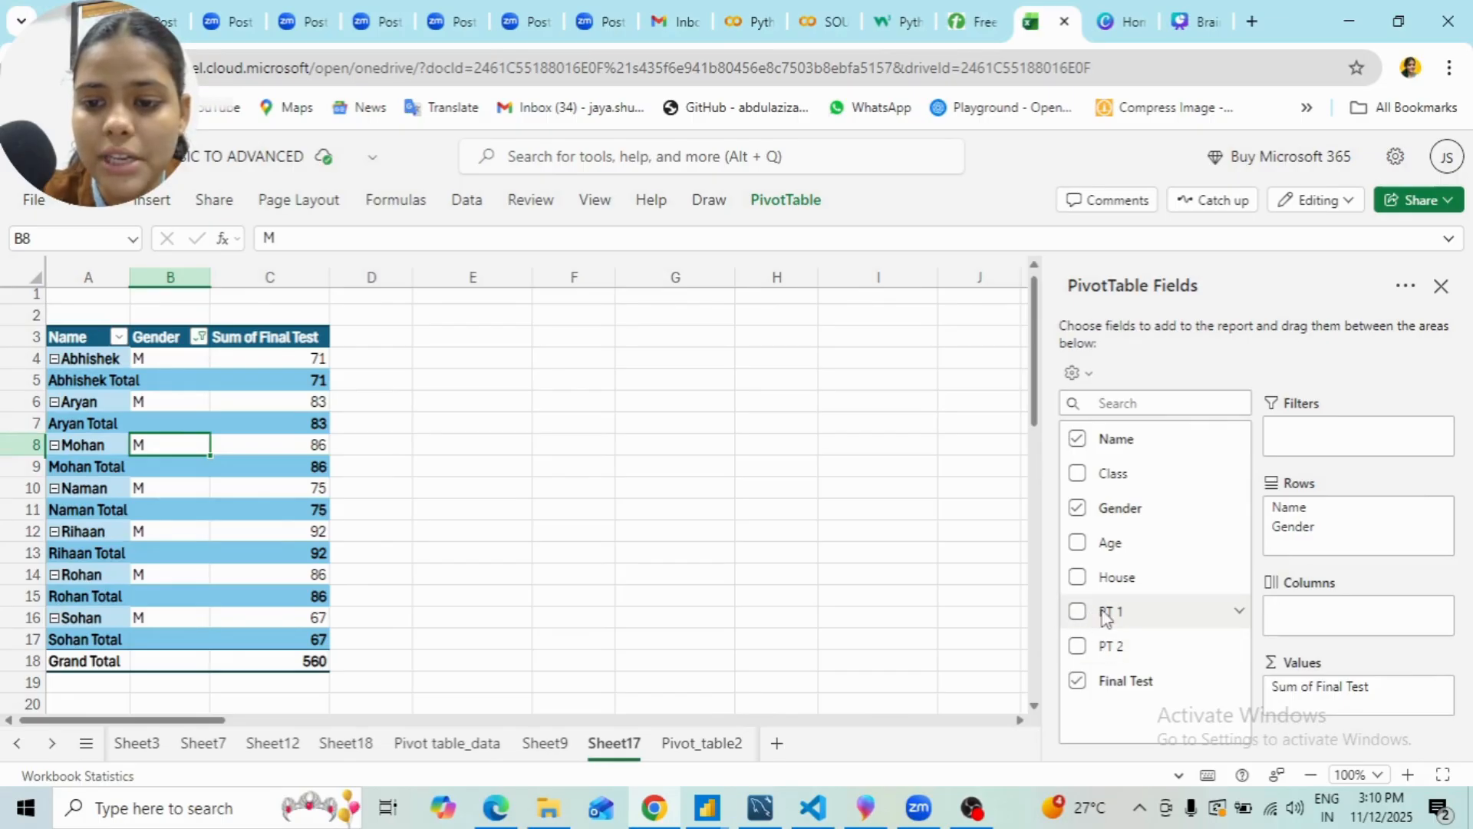
pyautogui.moveTo(1104, 617); pyautogui.dragTo(1320, 705)
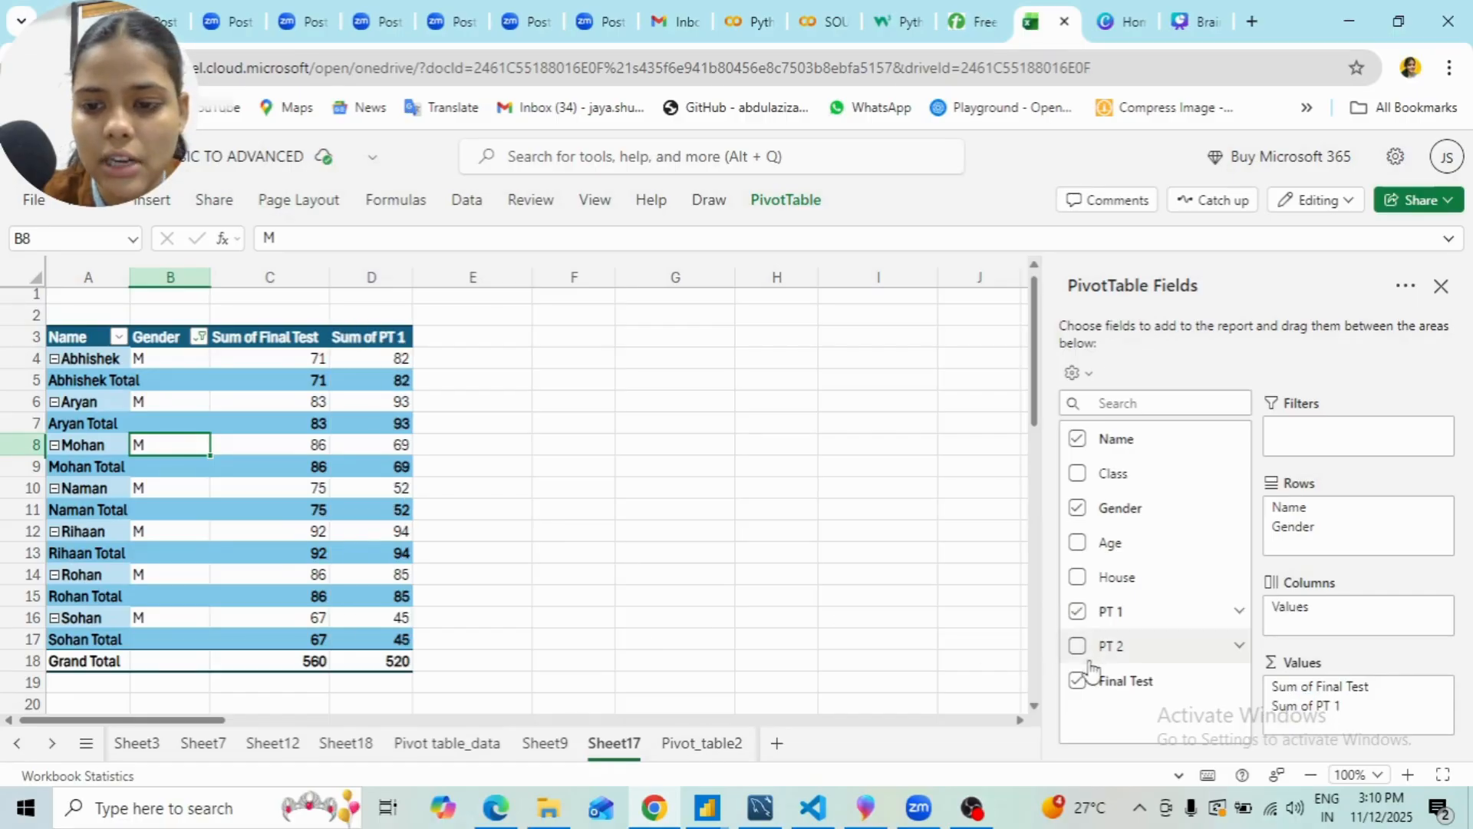
pyautogui.moveTo(1110, 649); pyautogui.dragTo(1296, 721)
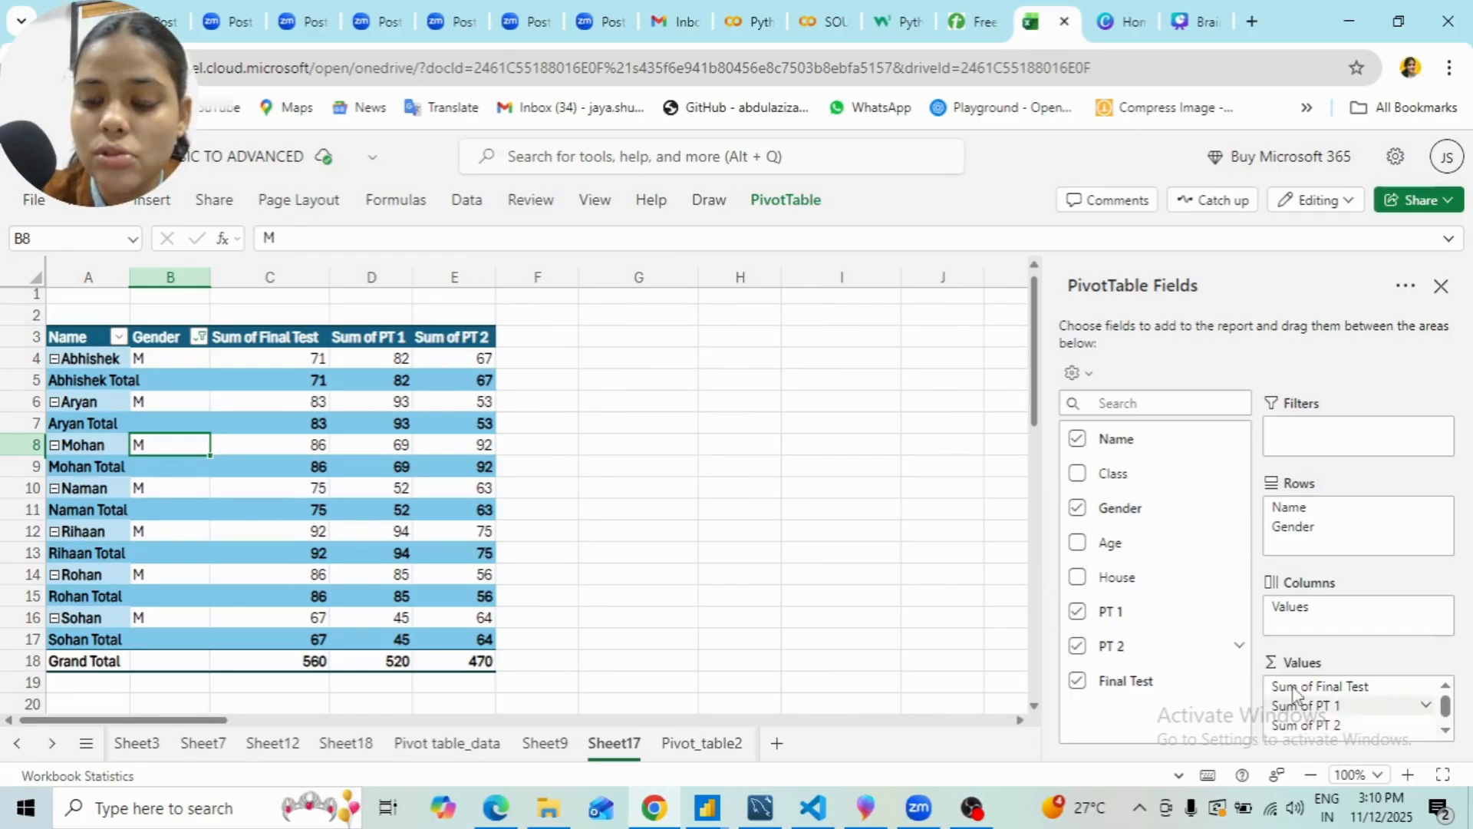
pyautogui.click(1426, 687)
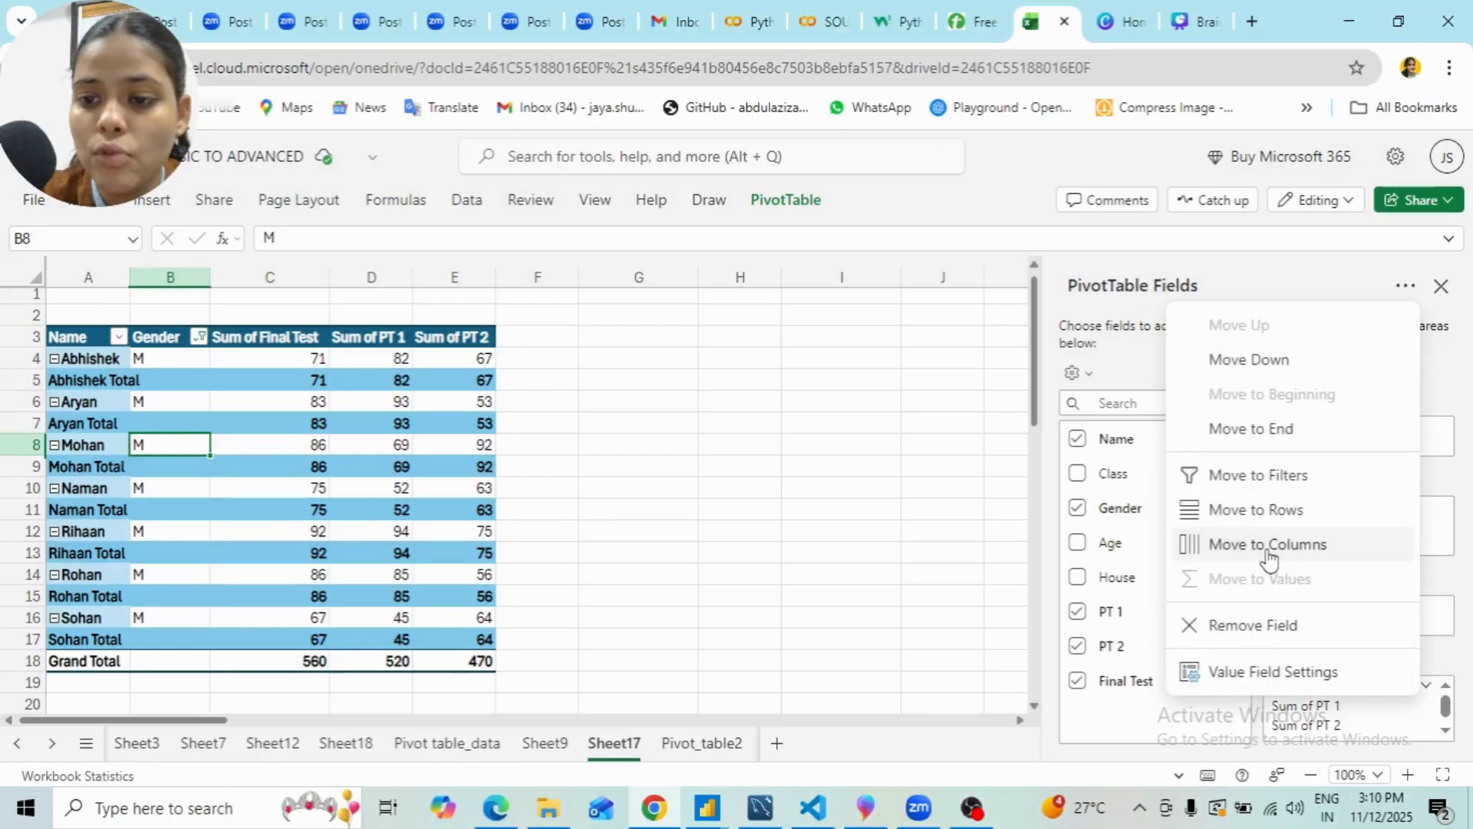
pyautogui.click(1249, 427)
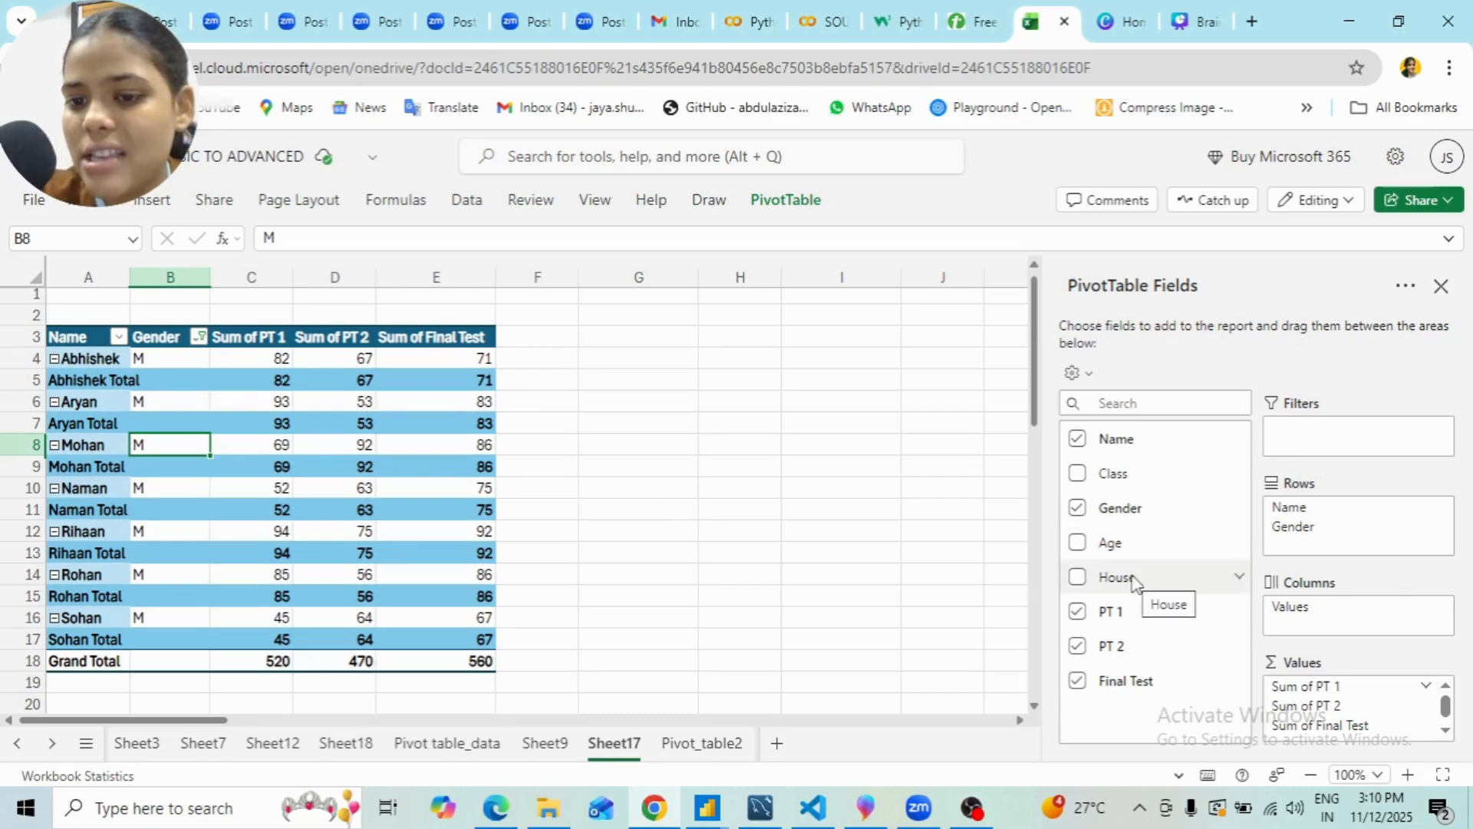
# - Add House to the Rows area below Gender and filter the PivotTable to show only the Earth house
pyautogui.moveTo(1133, 584); pyautogui.dragTo(1337, 537)
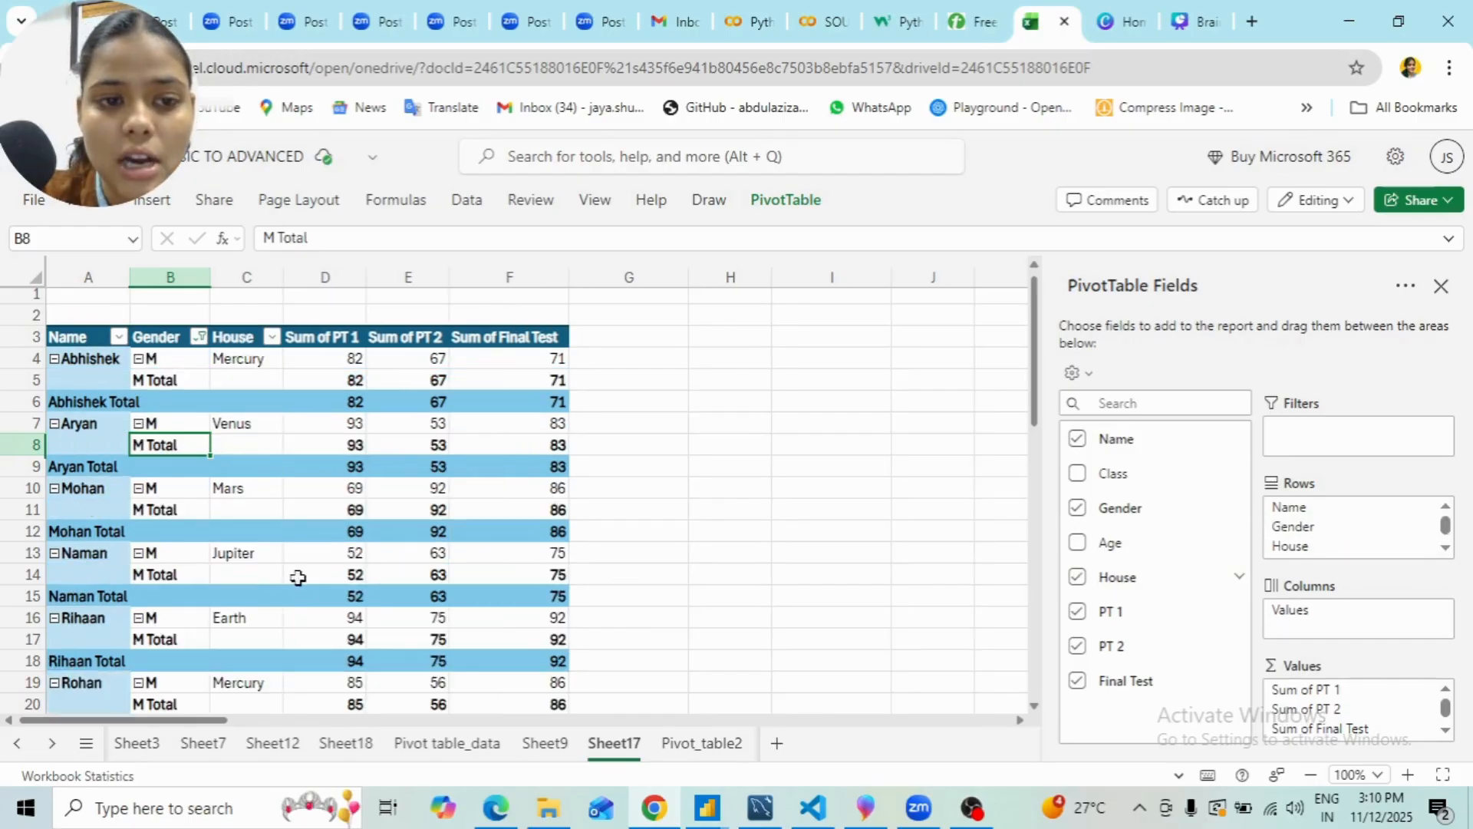
pyautogui.click(271, 338)
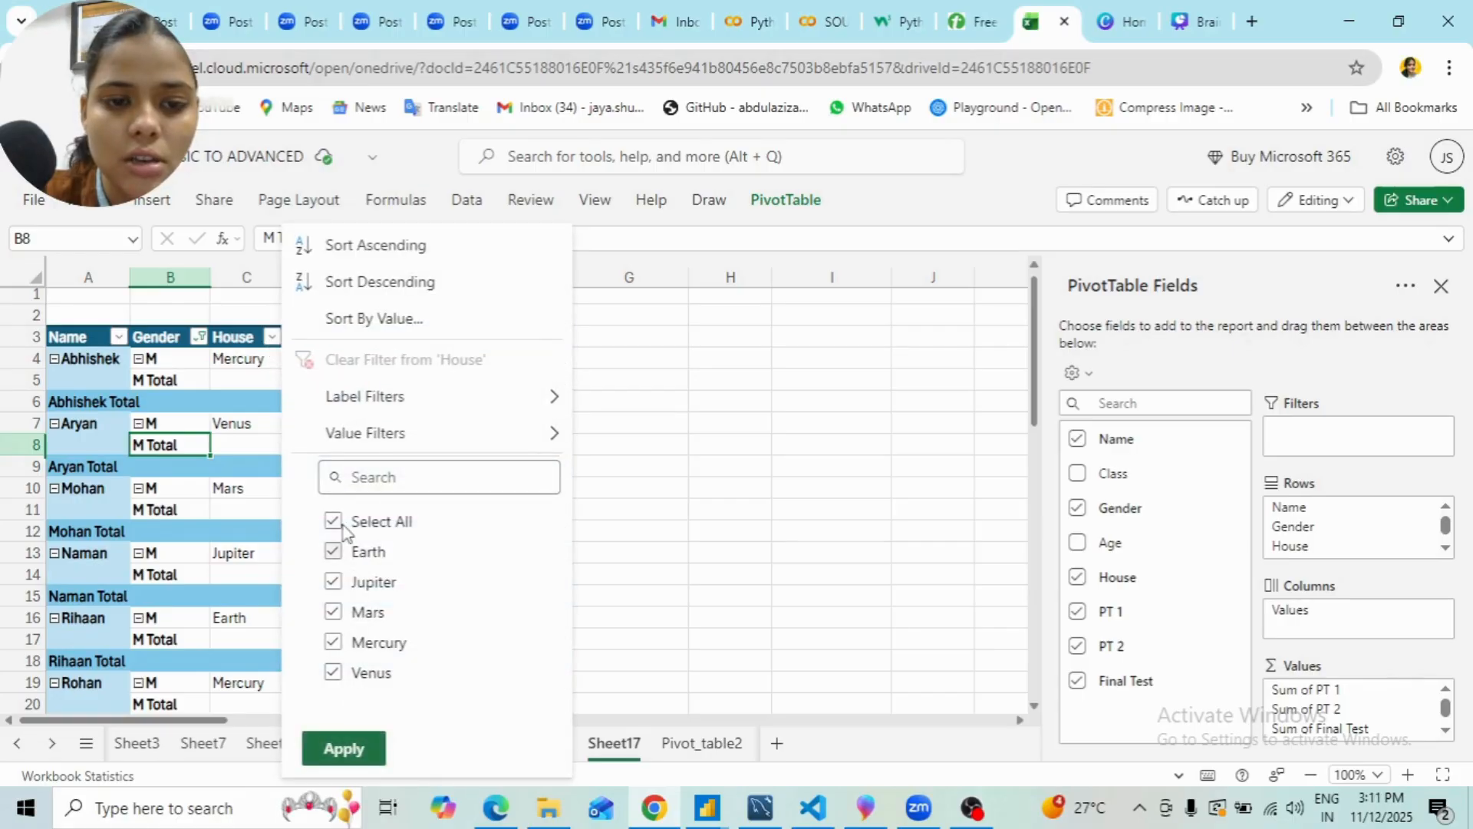
pyautogui.click(333, 521)
pyautogui.click(333, 551)
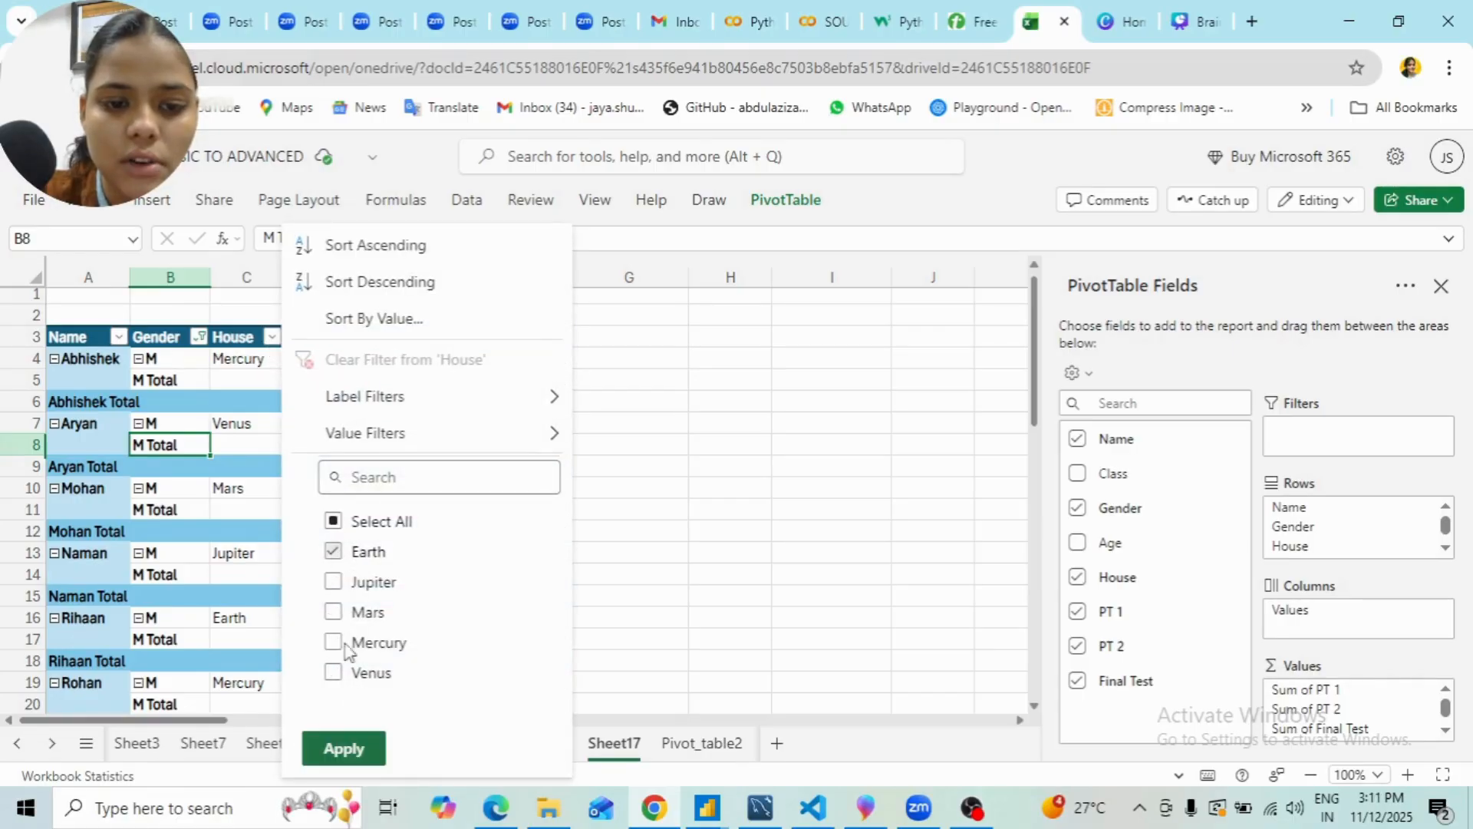
pyautogui.click(345, 748)
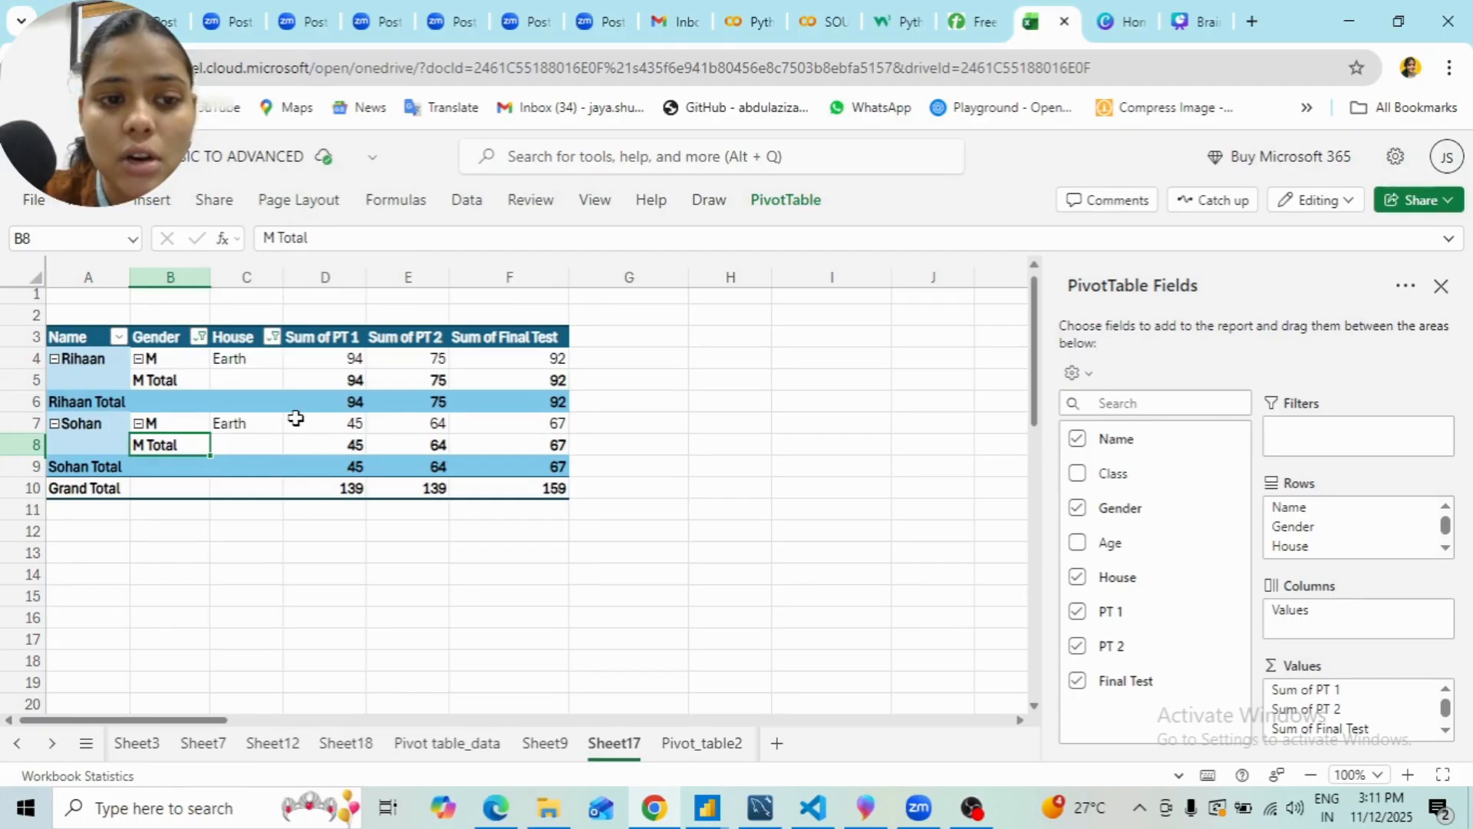
pyautogui.click(88, 361)
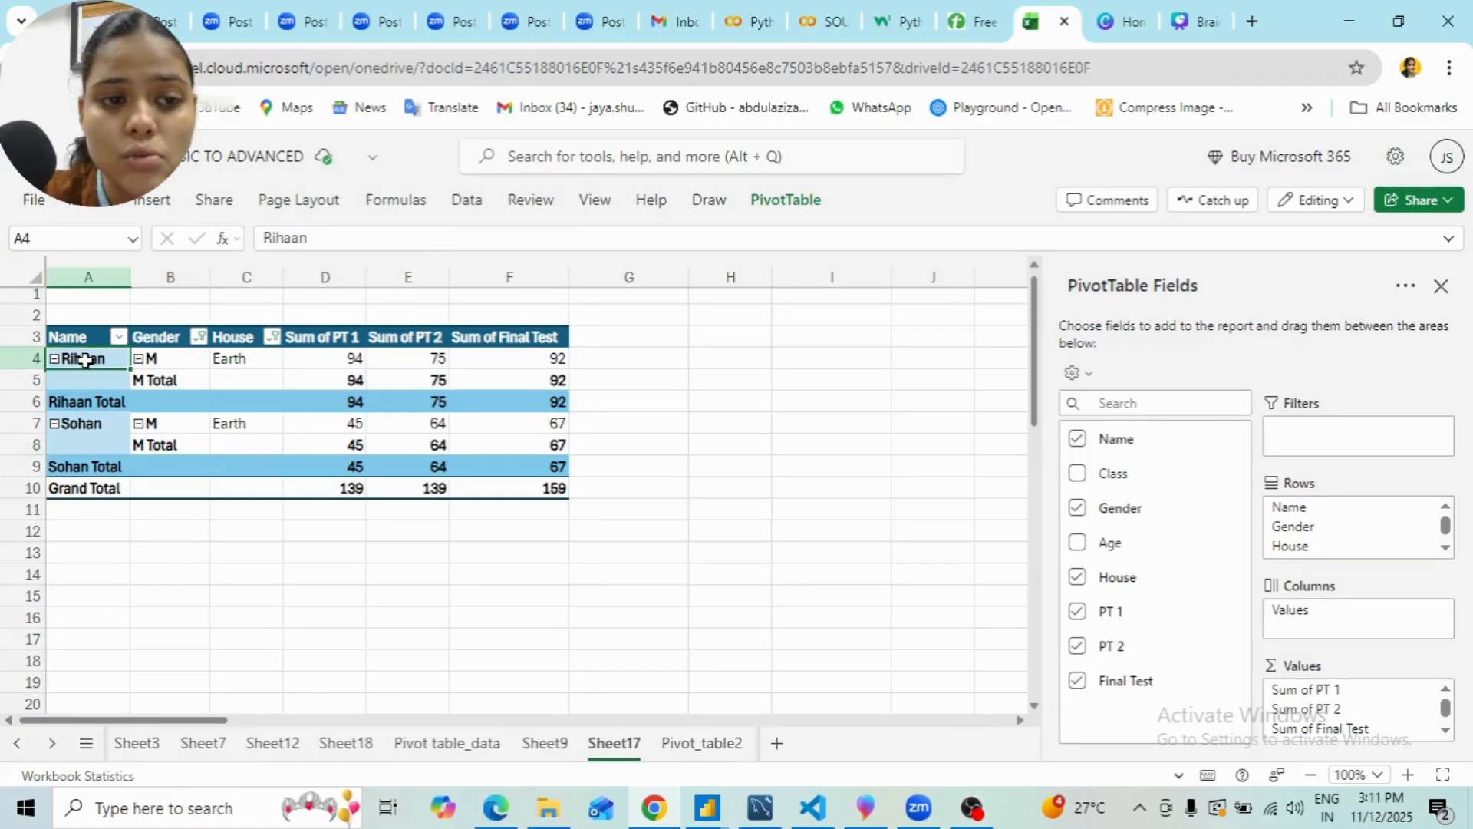
pyautogui.click(98, 425)
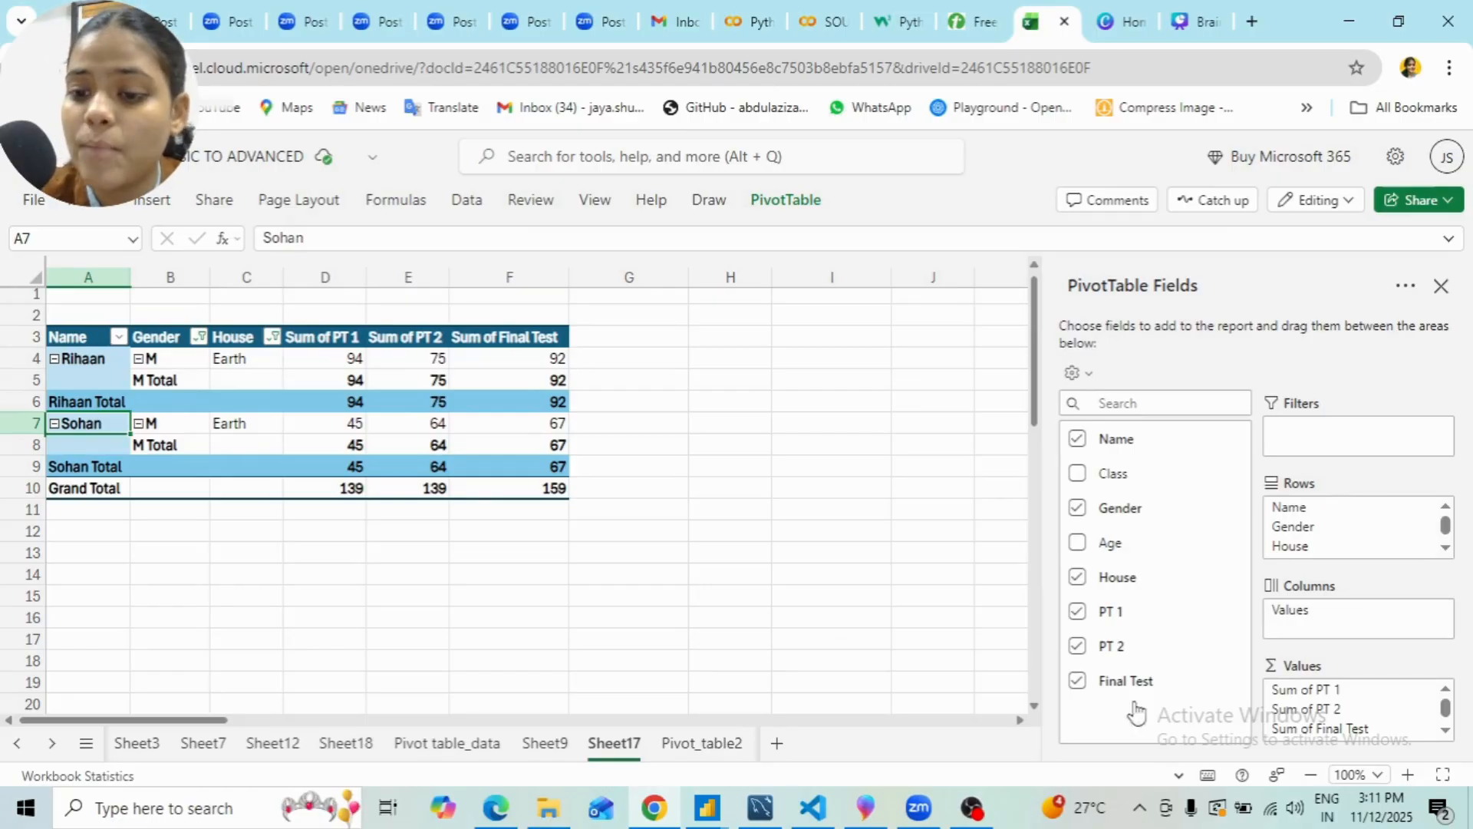
# - Summarize the PT 1 value field by Average and check the Grand Total row across the three test columns
pyautogui.click(1426, 690)
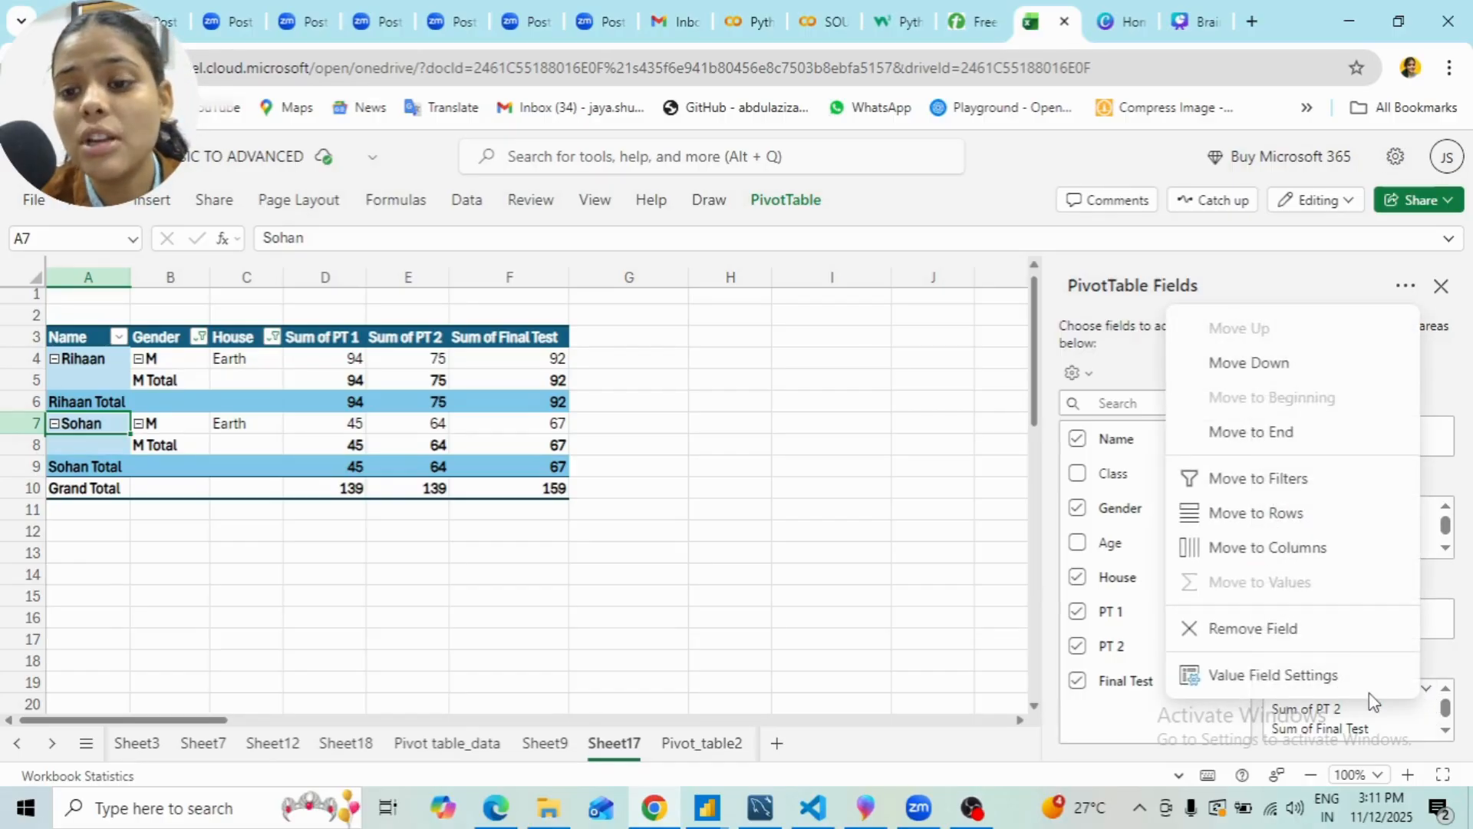
pyautogui.click(1320, 680)
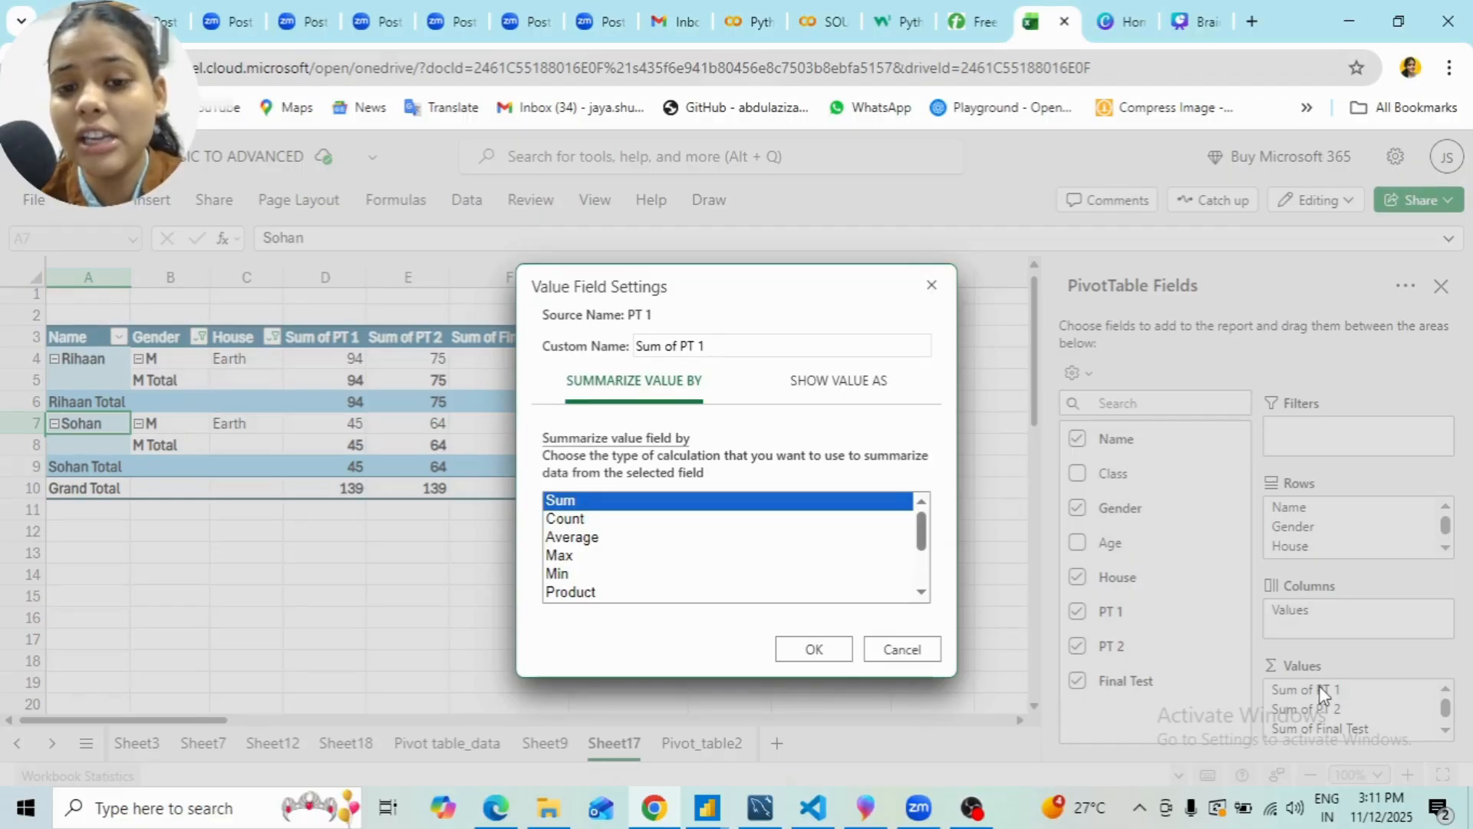
pyautogui.click(622, 539)
pyautogui.click(815, 651)
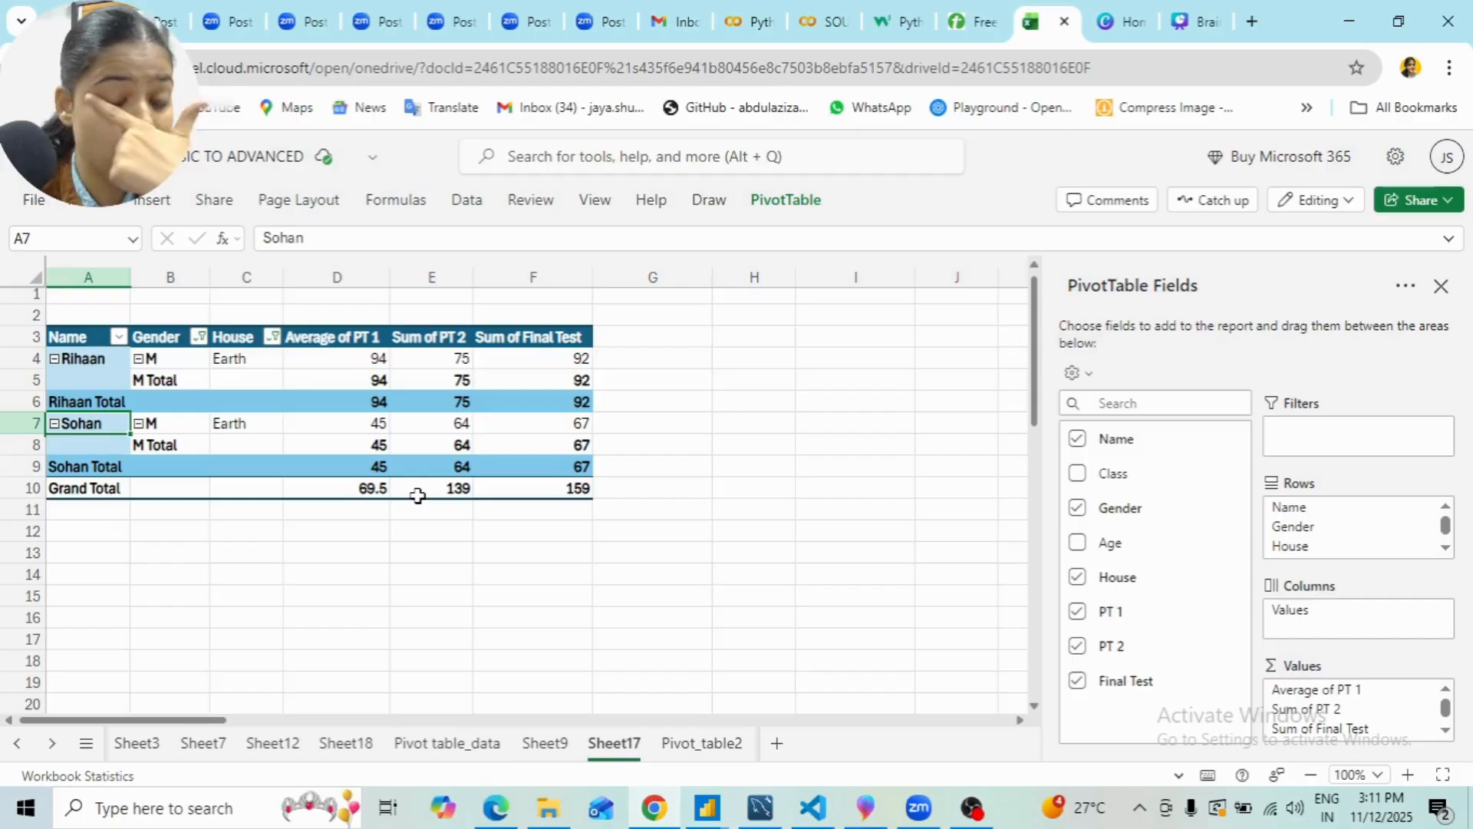
pyautogui.click(380, 491)
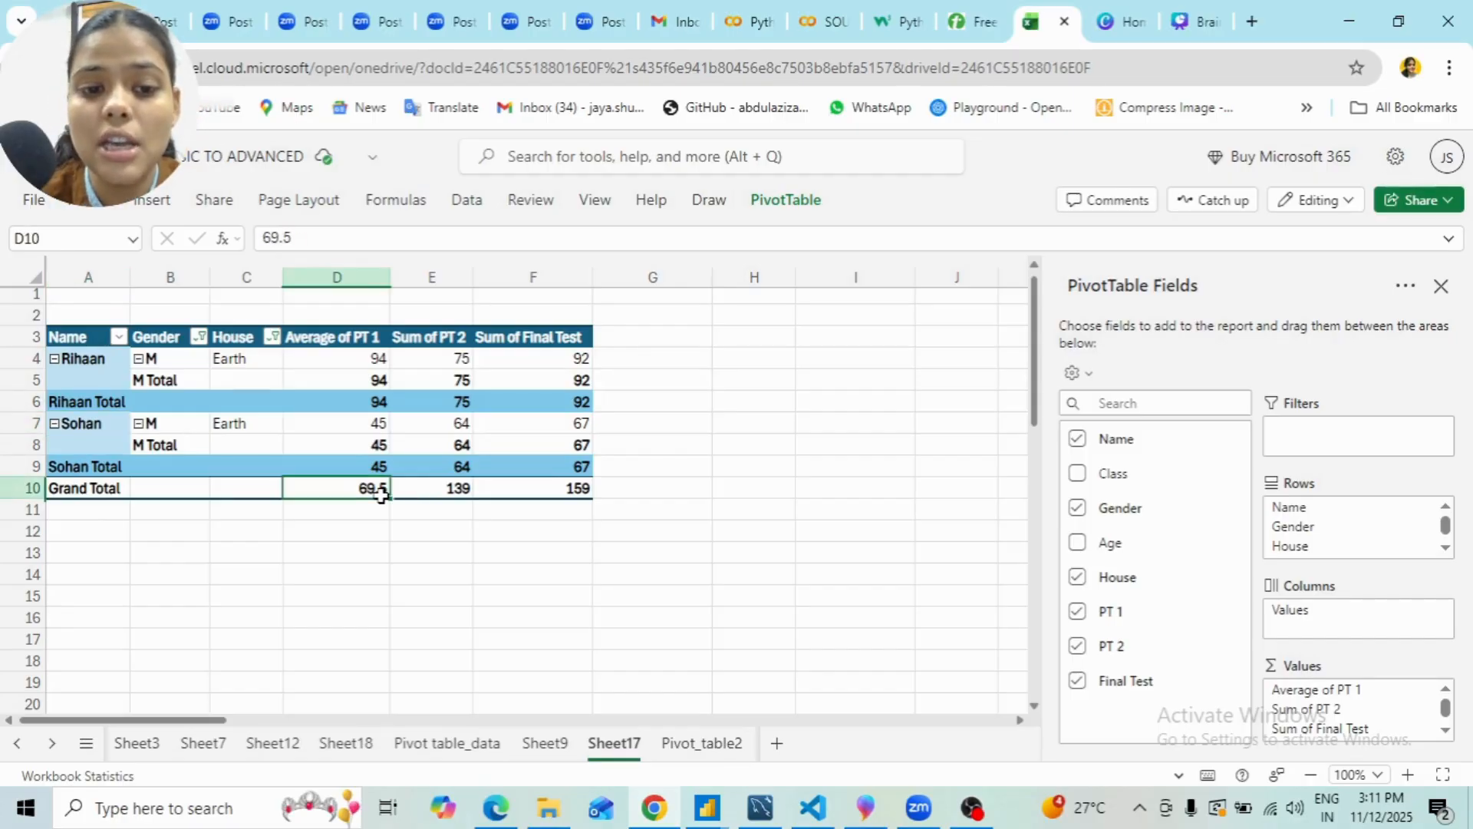
pyautogui.click(453, 495)
pyautogui.click(541, 495)
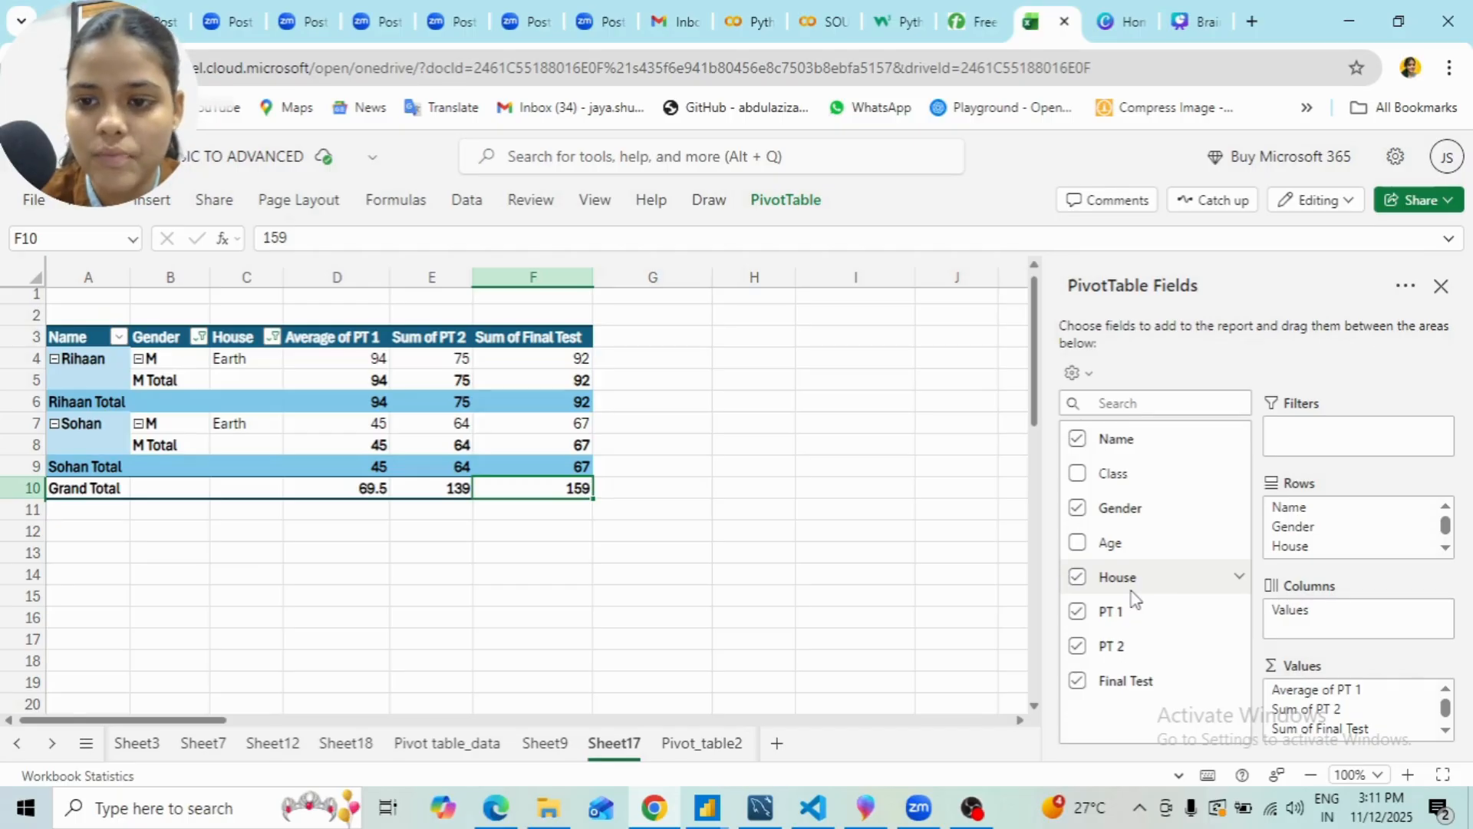
# - Try adding the Class field to the Columns area, check its effect on the test columns, and take it out again
pyautogui.moveTo(1121, 483); pyautogui.dragTo(1312, 626)
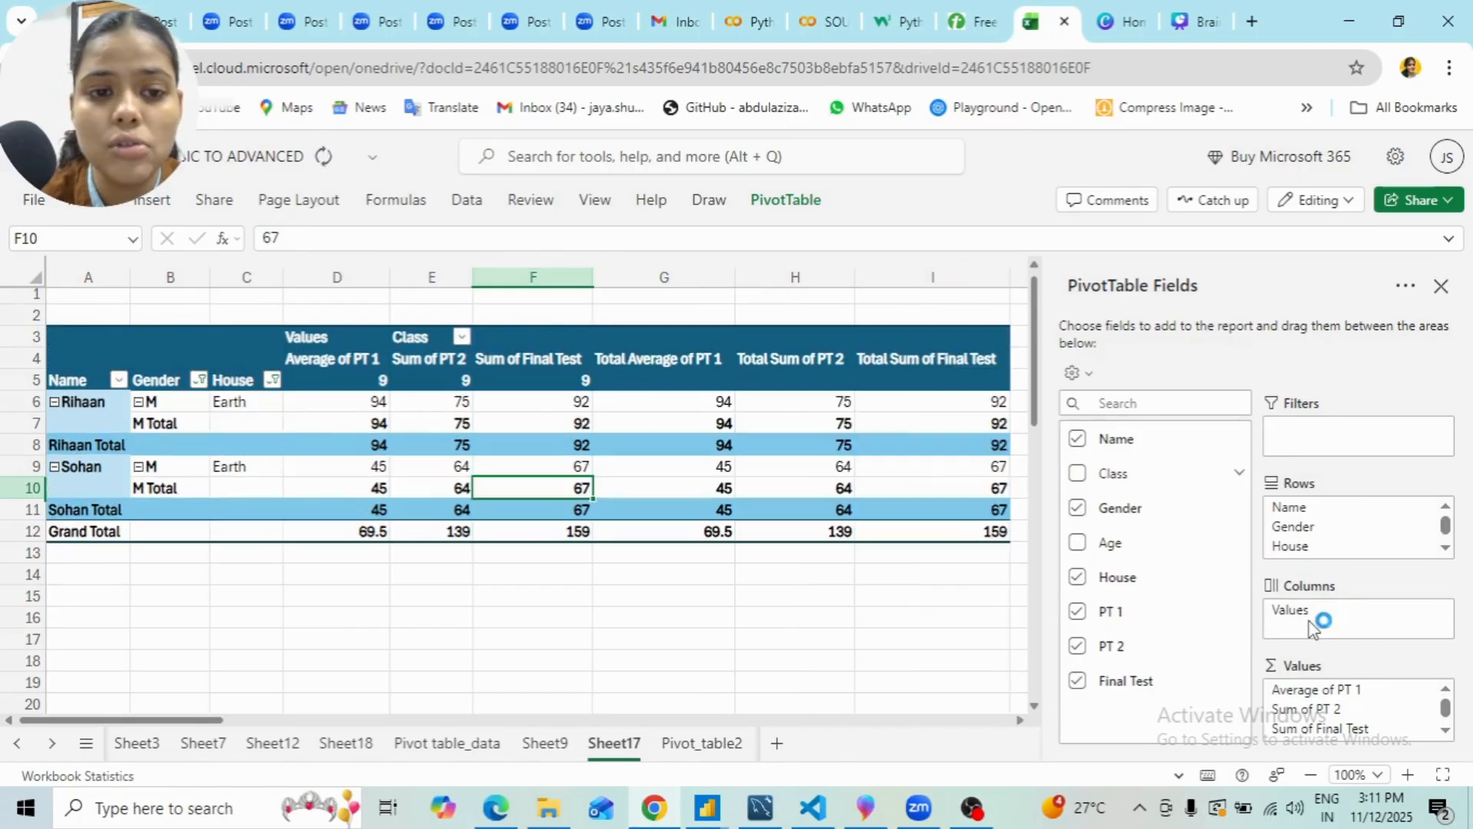
pyautogui.hscroll(3, 660, 420)
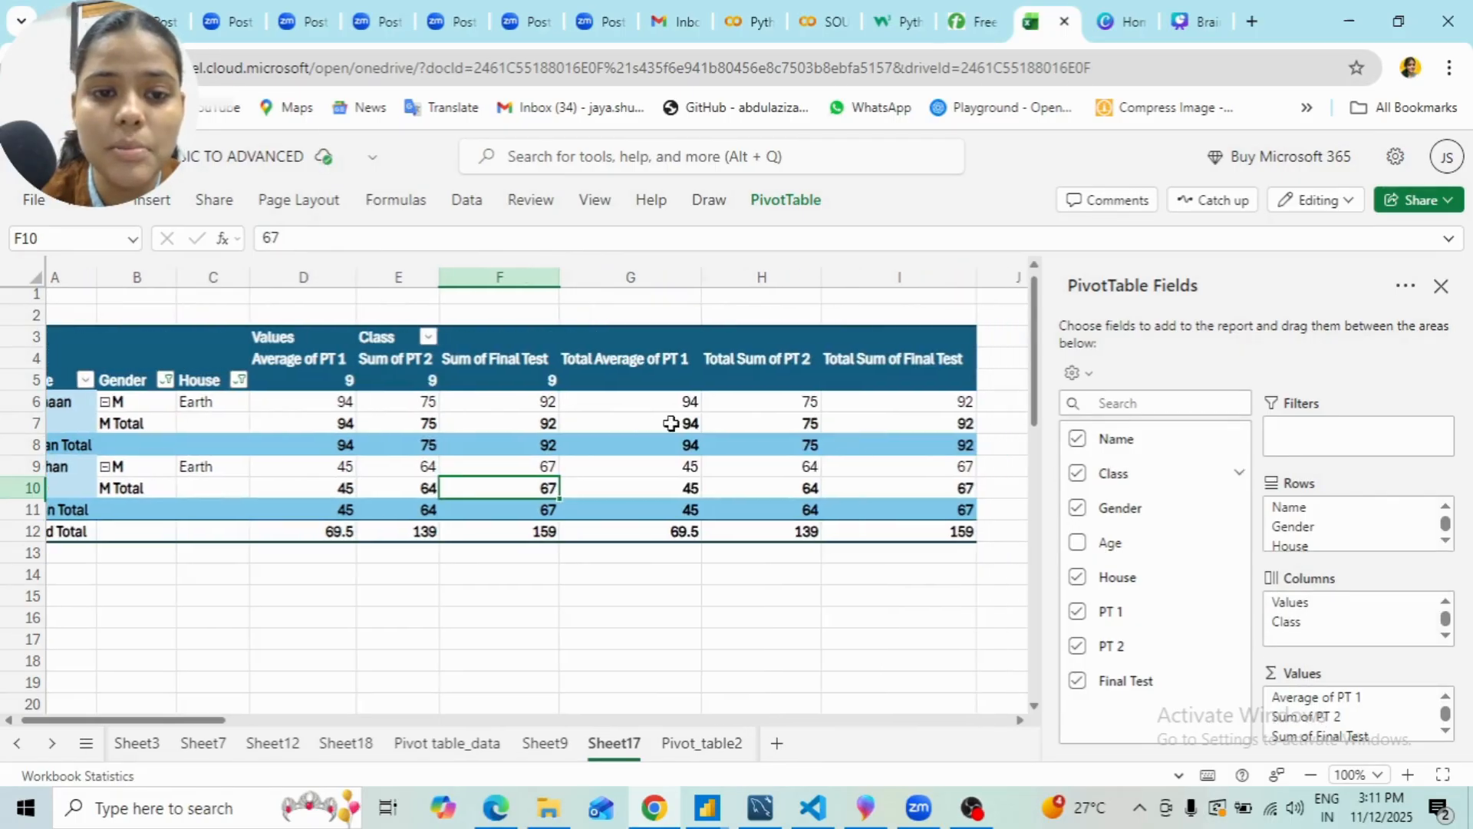
pyautogui.hscroll(-5, 671, 422)
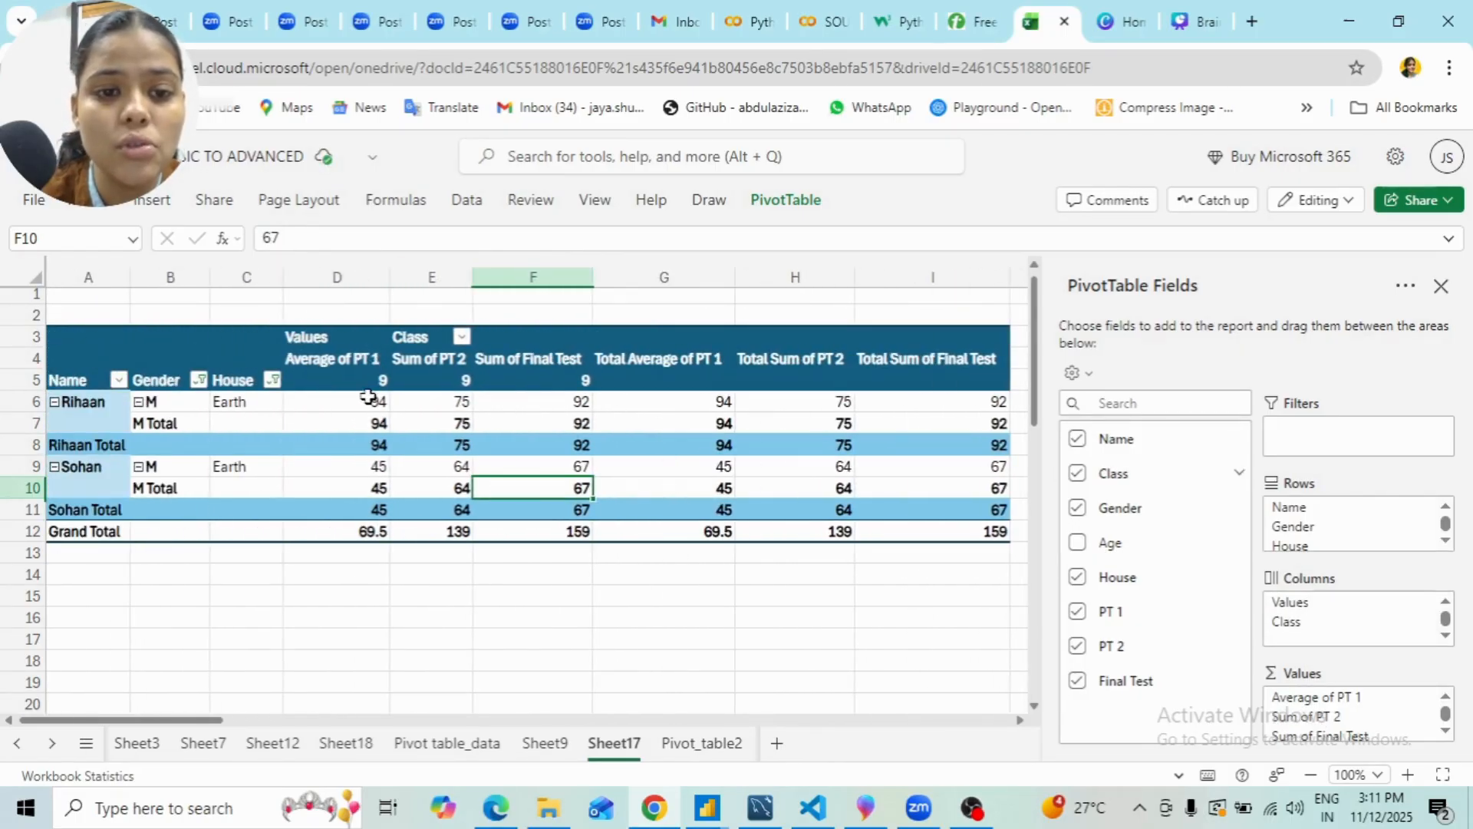
pyautogui.click(358, 373)
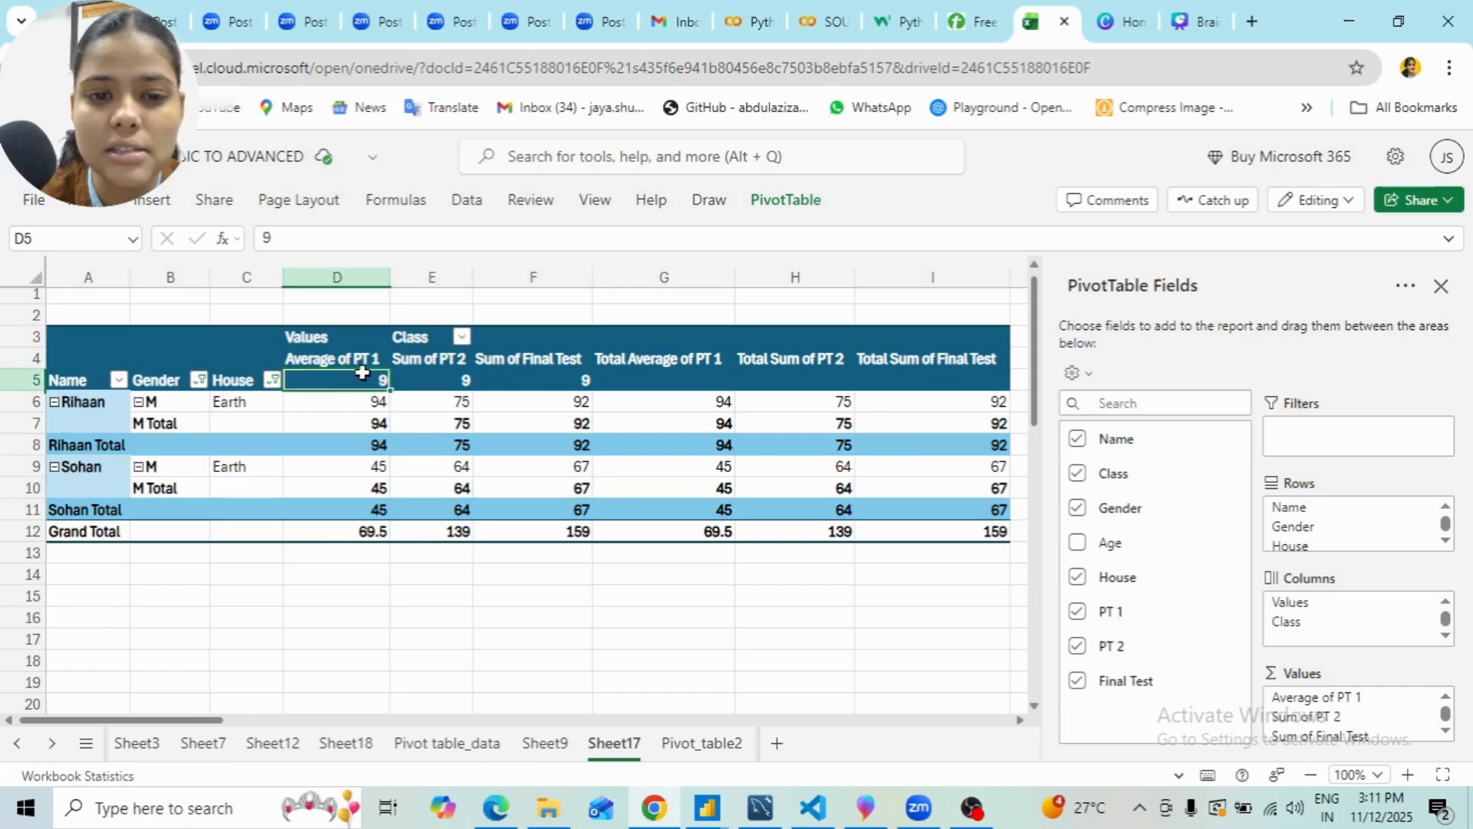
pyautogui.click(457, 379)
pyautogui.click(564, 376)
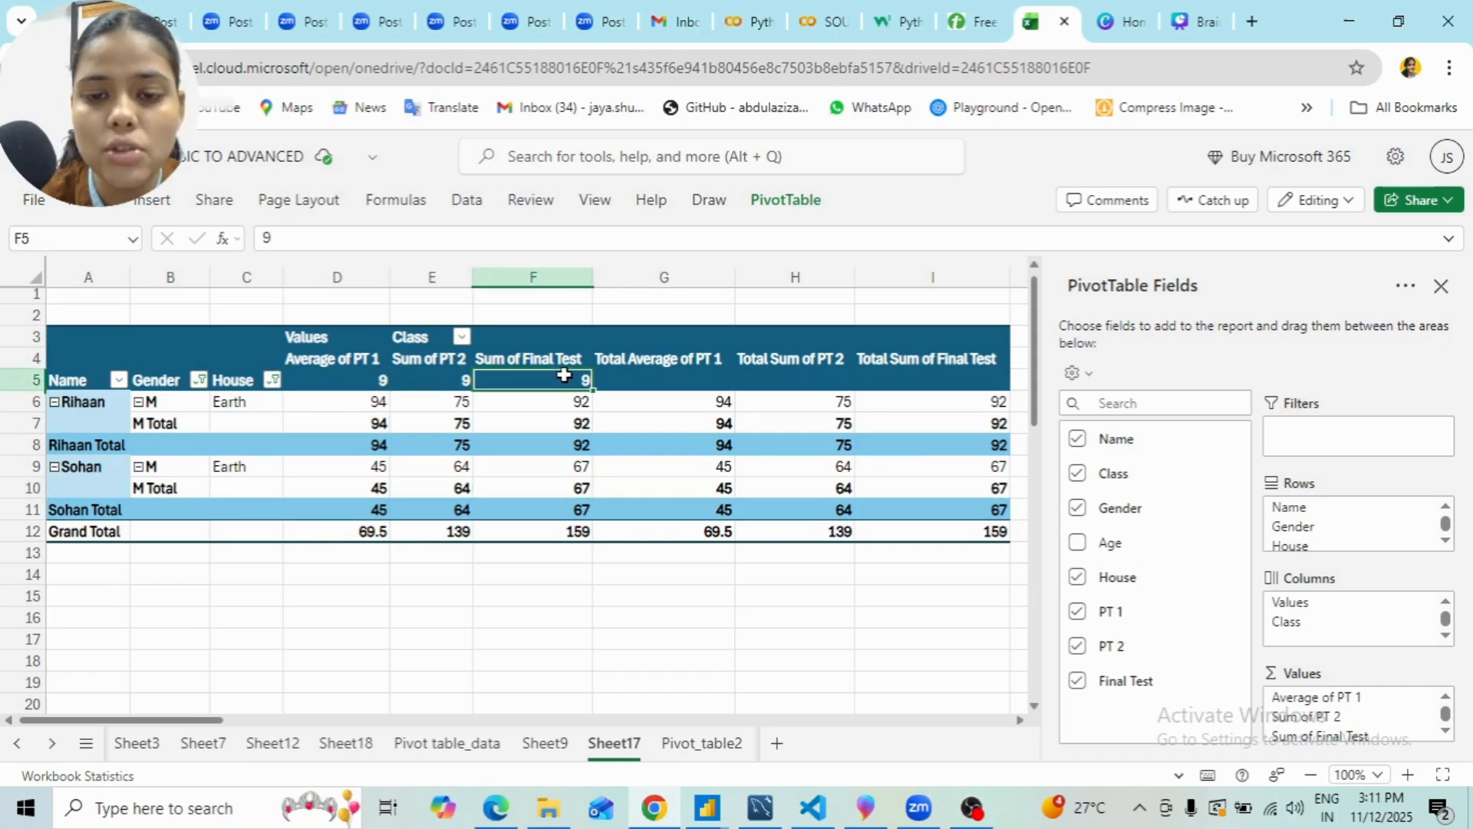
pyautogui.hscroll(2, 724, 470)
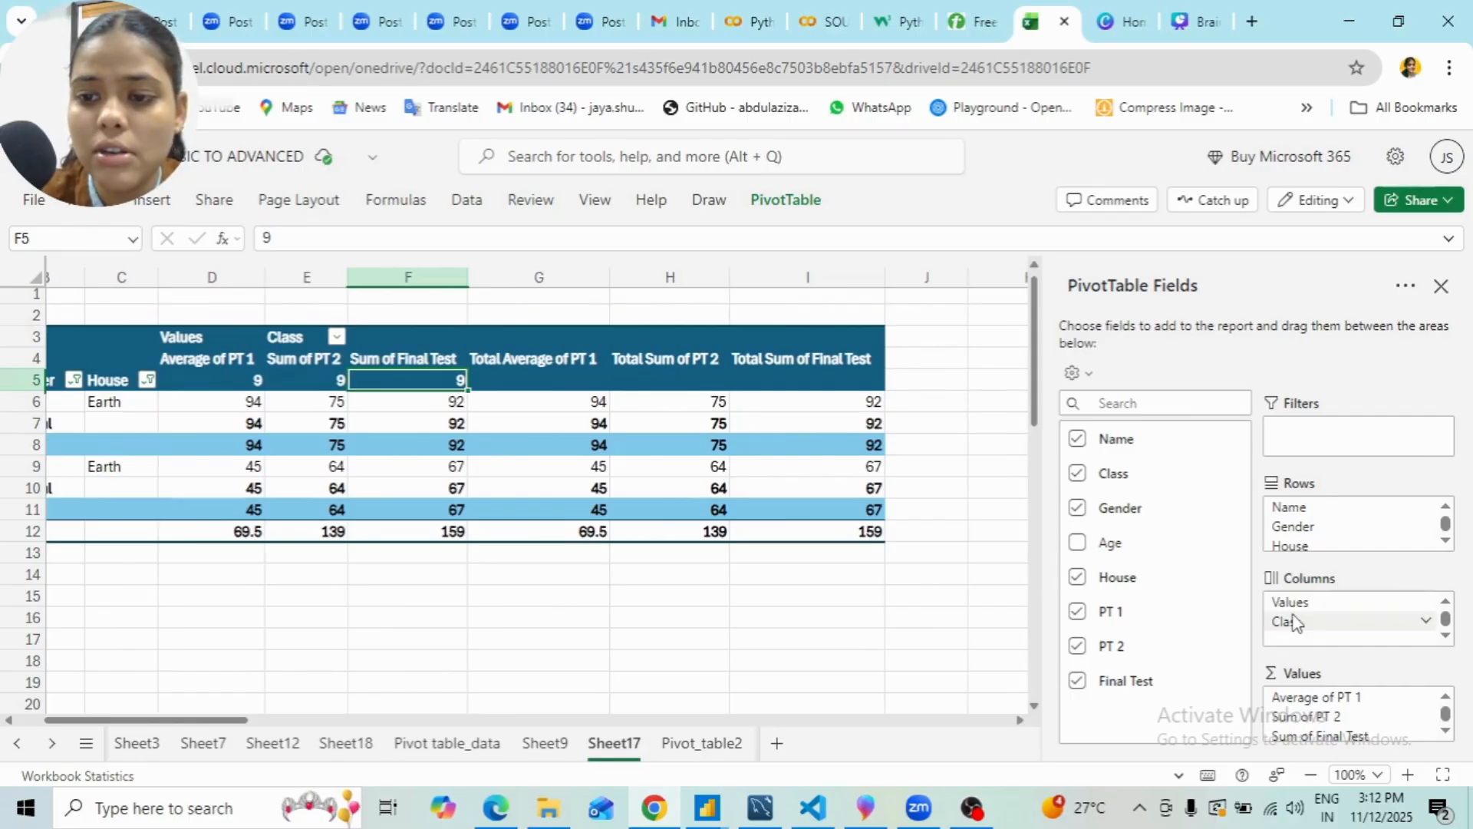
pyautogui.click(1101, 478)
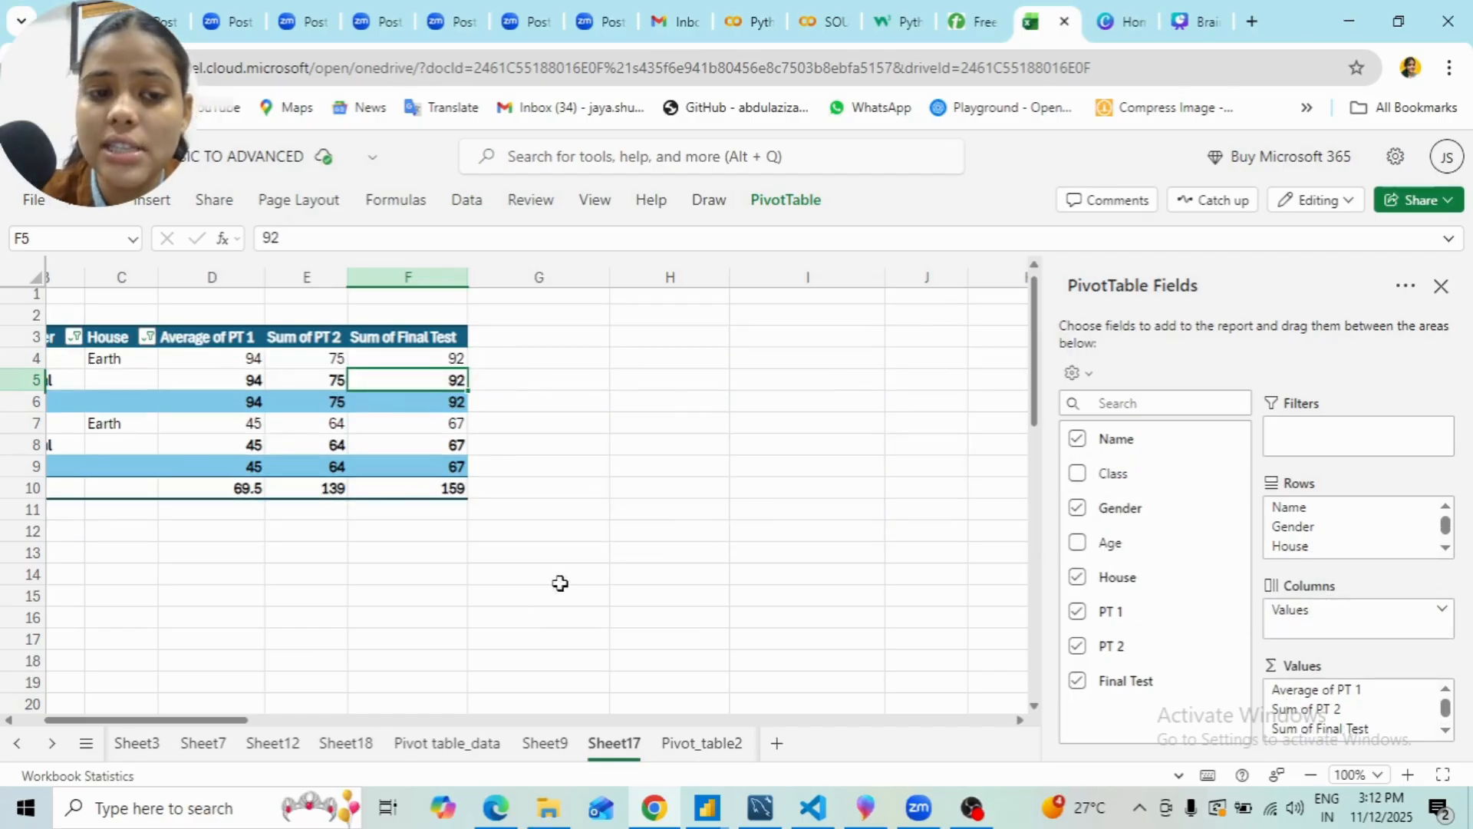
pyautogui.hscroll(-2, 516, 599)
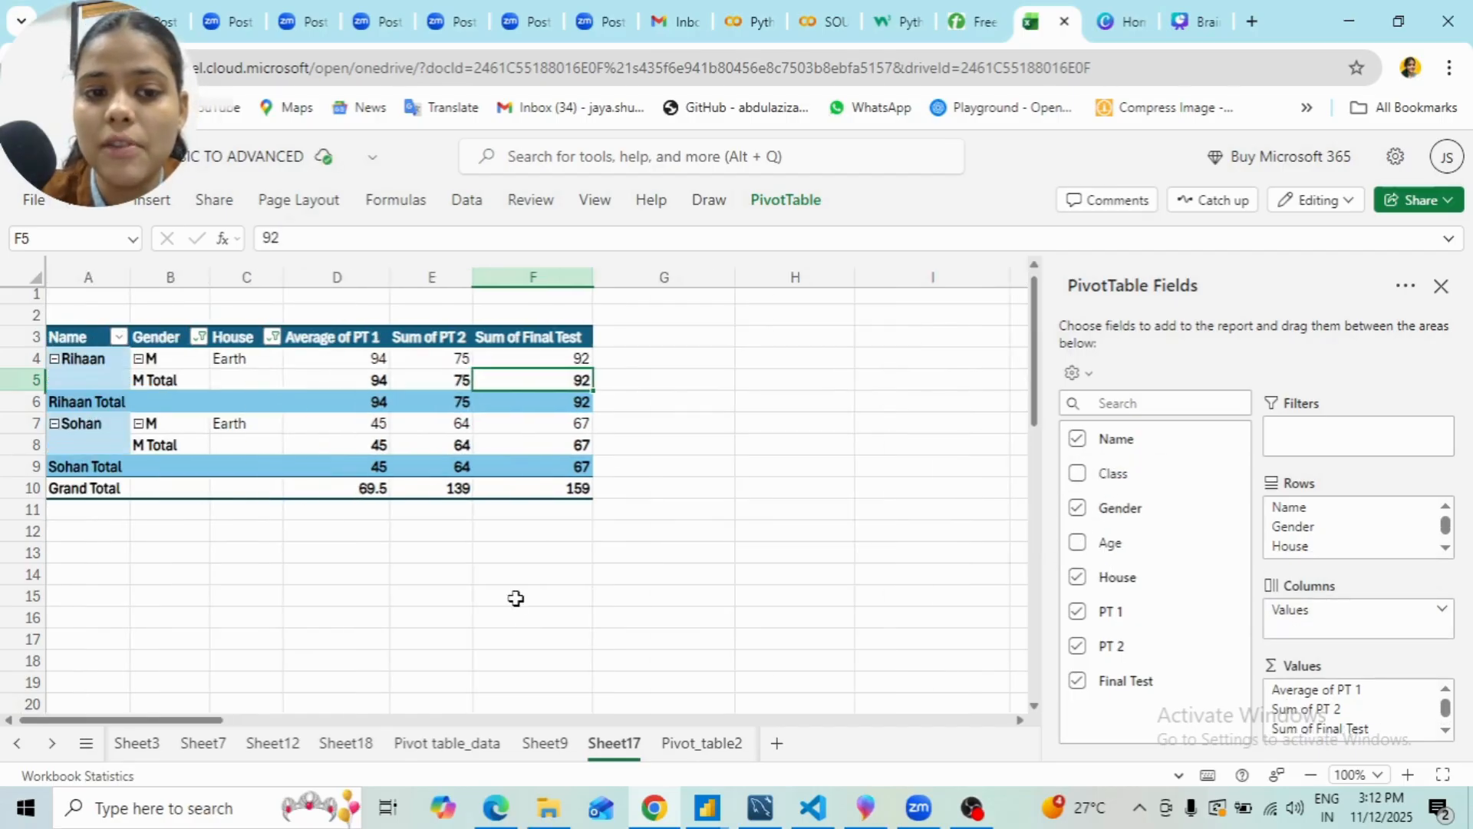
# - Review the calculation types available for summarizing the PT 1 value field, keeping Average
pyautogui.click(1429, 696)
pyautogui.click(1259, 687)
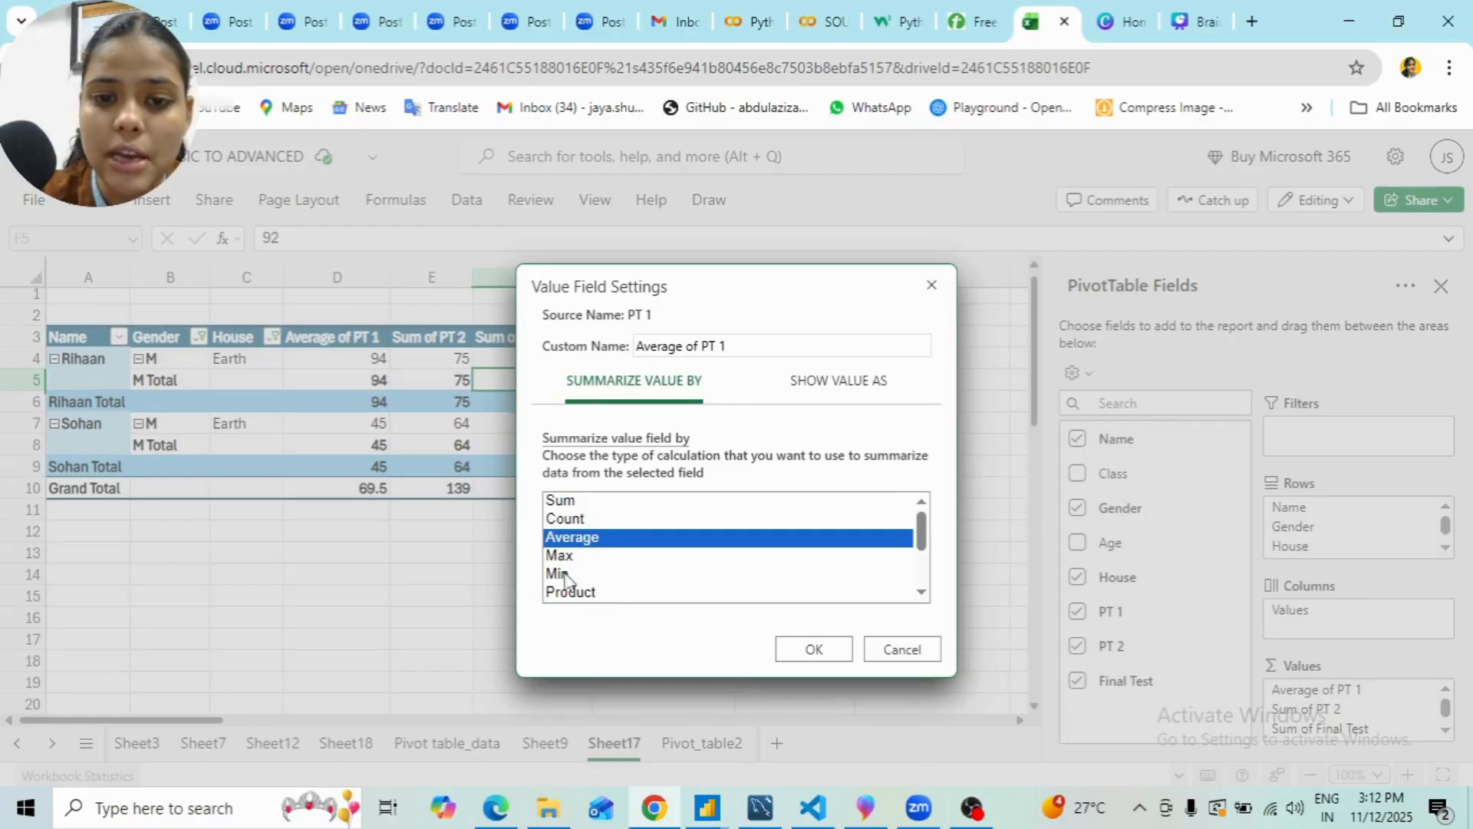
pyautogui.click(822, 648)
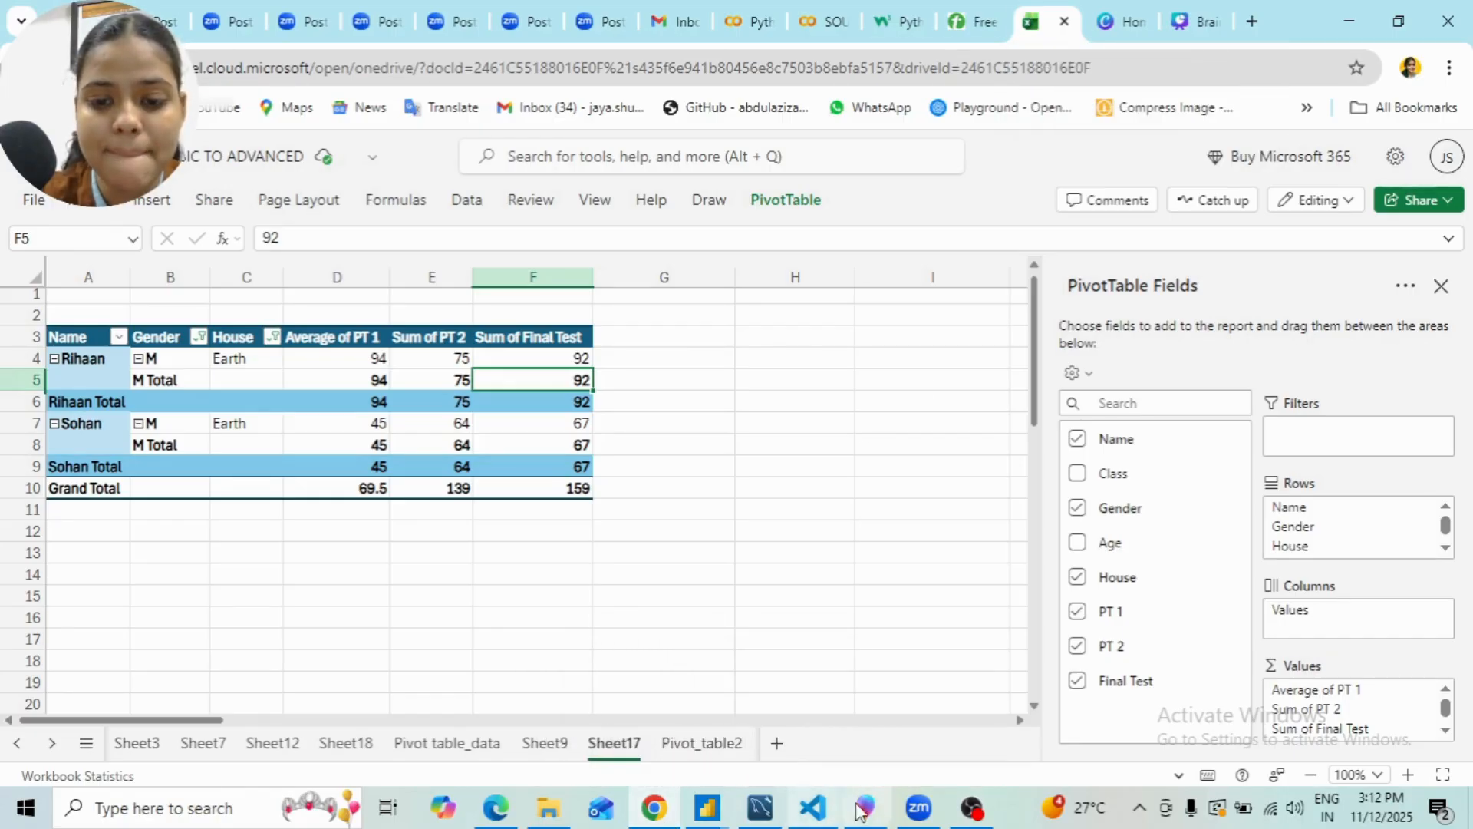
pyautogui.click(240, 802)
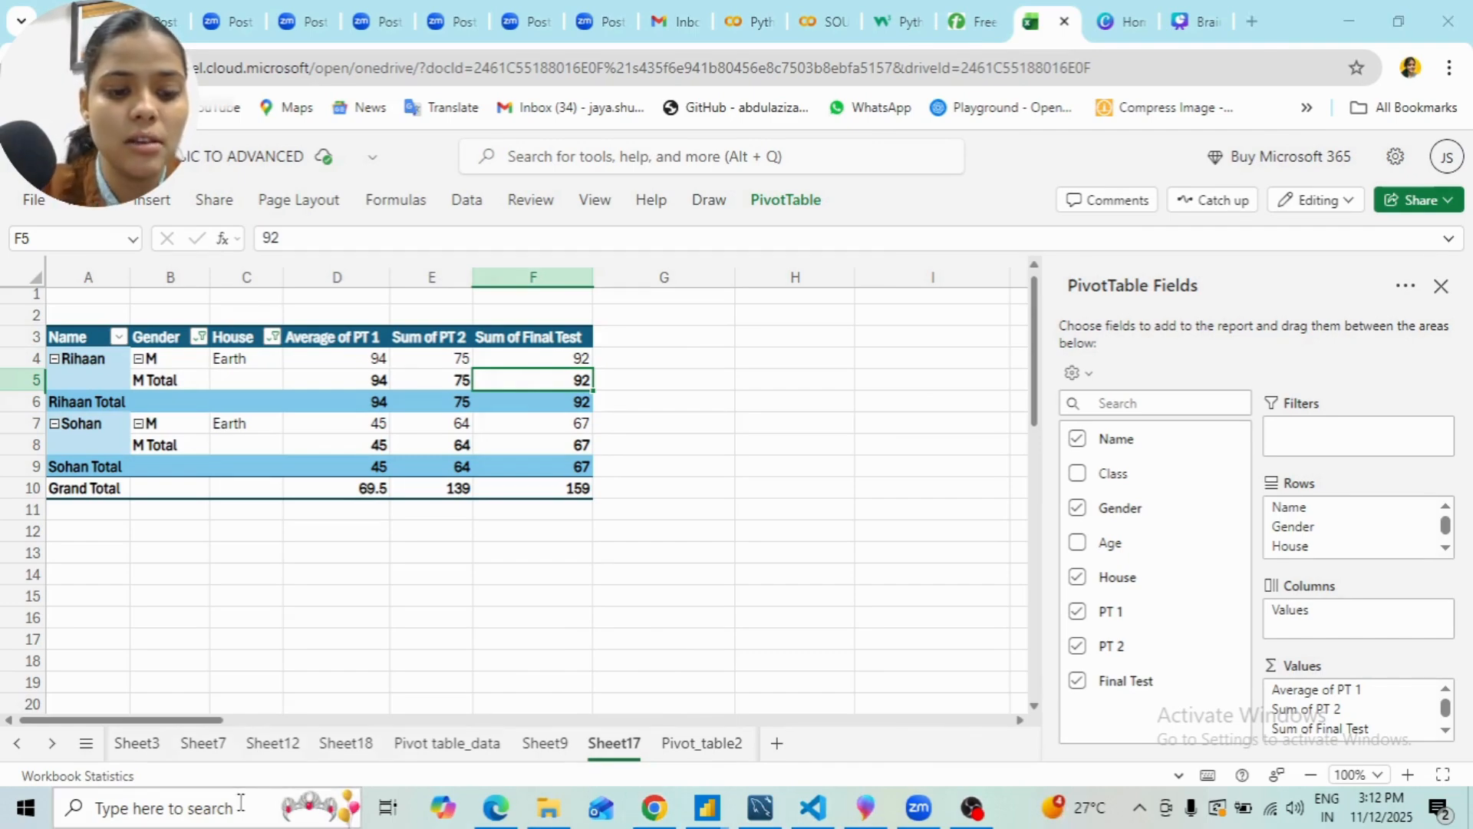
pyautogui.write('excel')
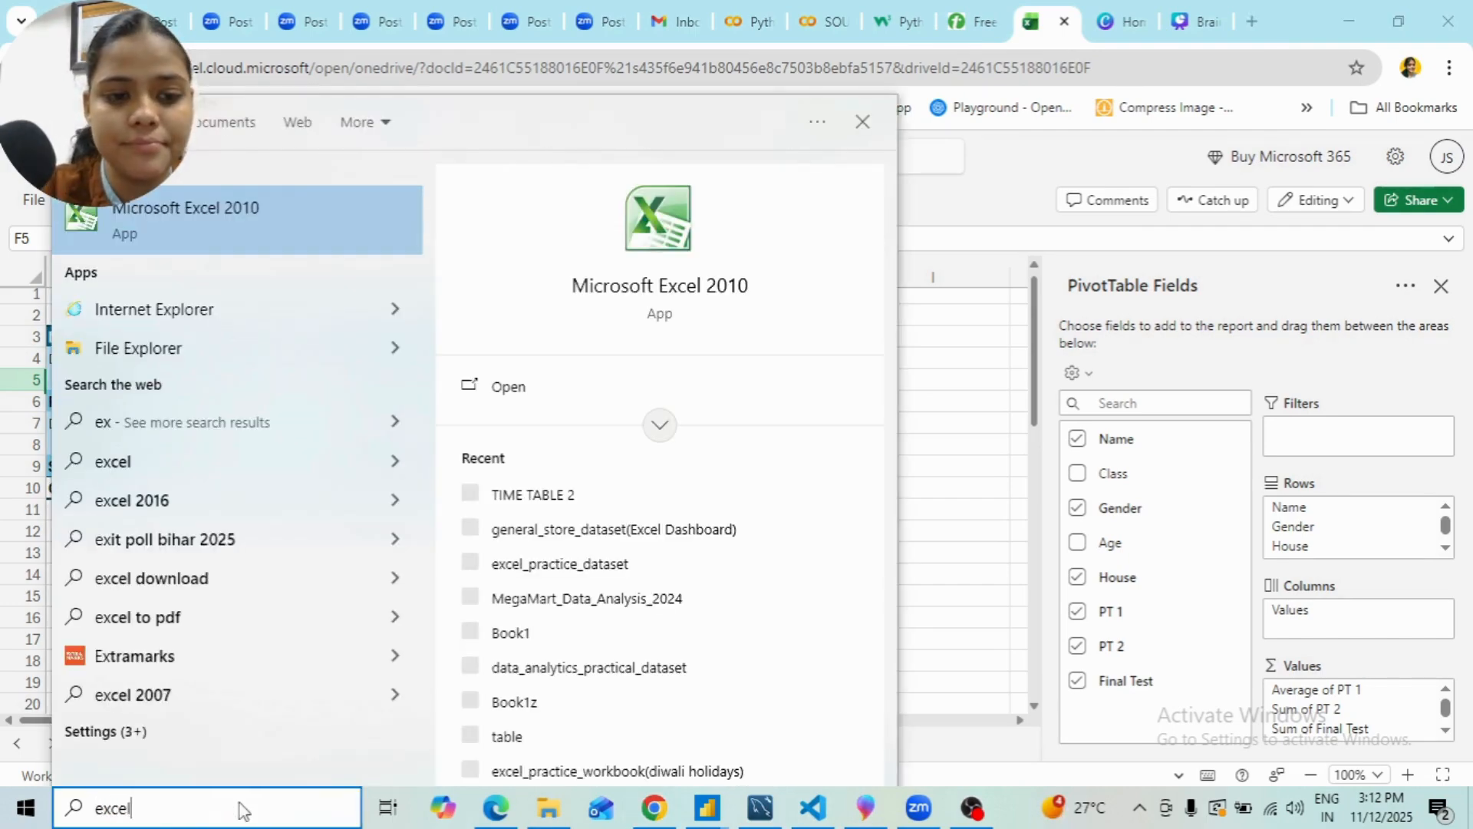
pyautogui.click(996, 459)
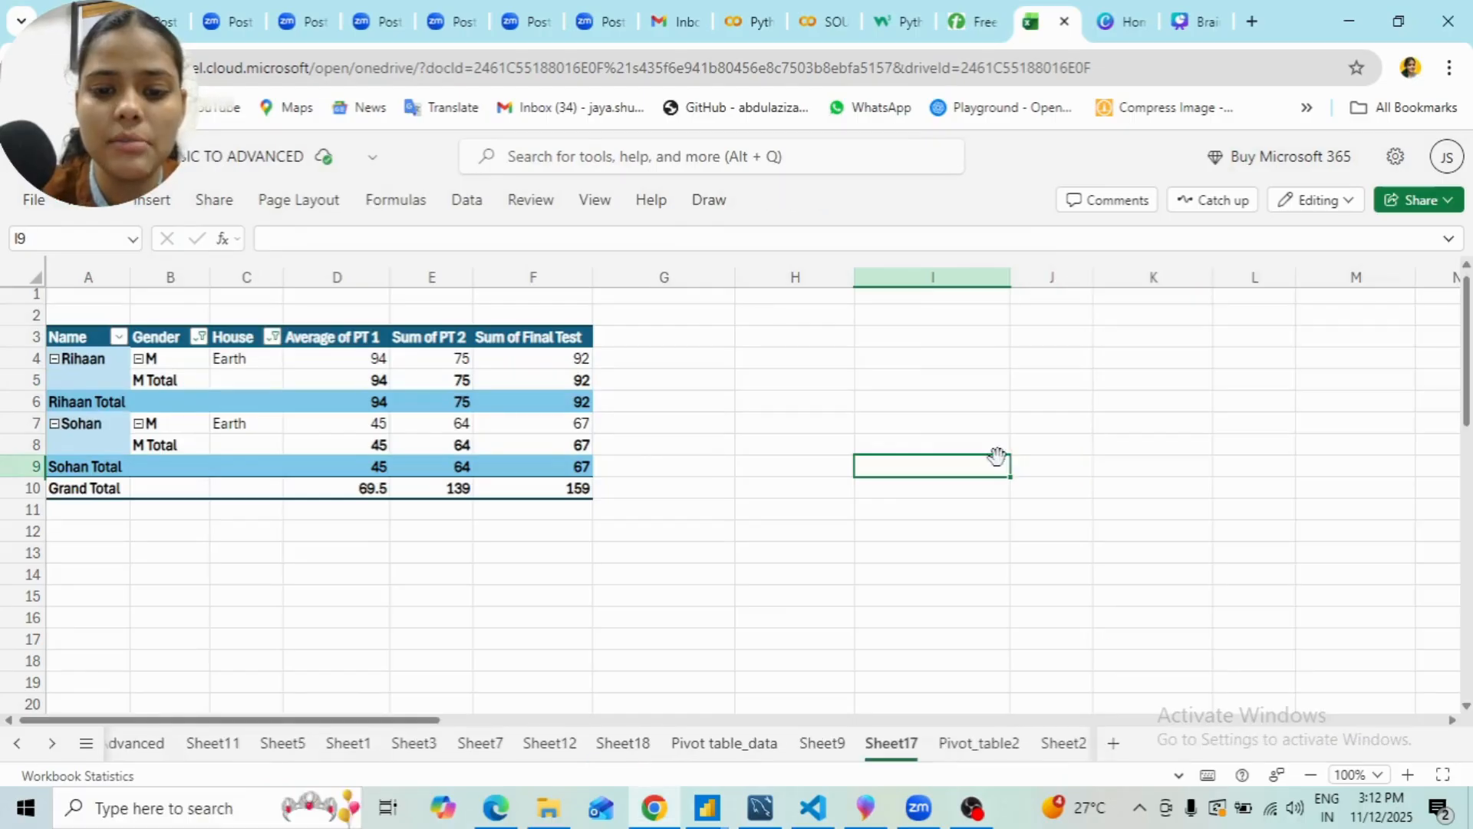
# - Open the Large dataset sheet and bring its table columns from id to sales_amount into view
pyautogui.scroll(6, 664, 748)
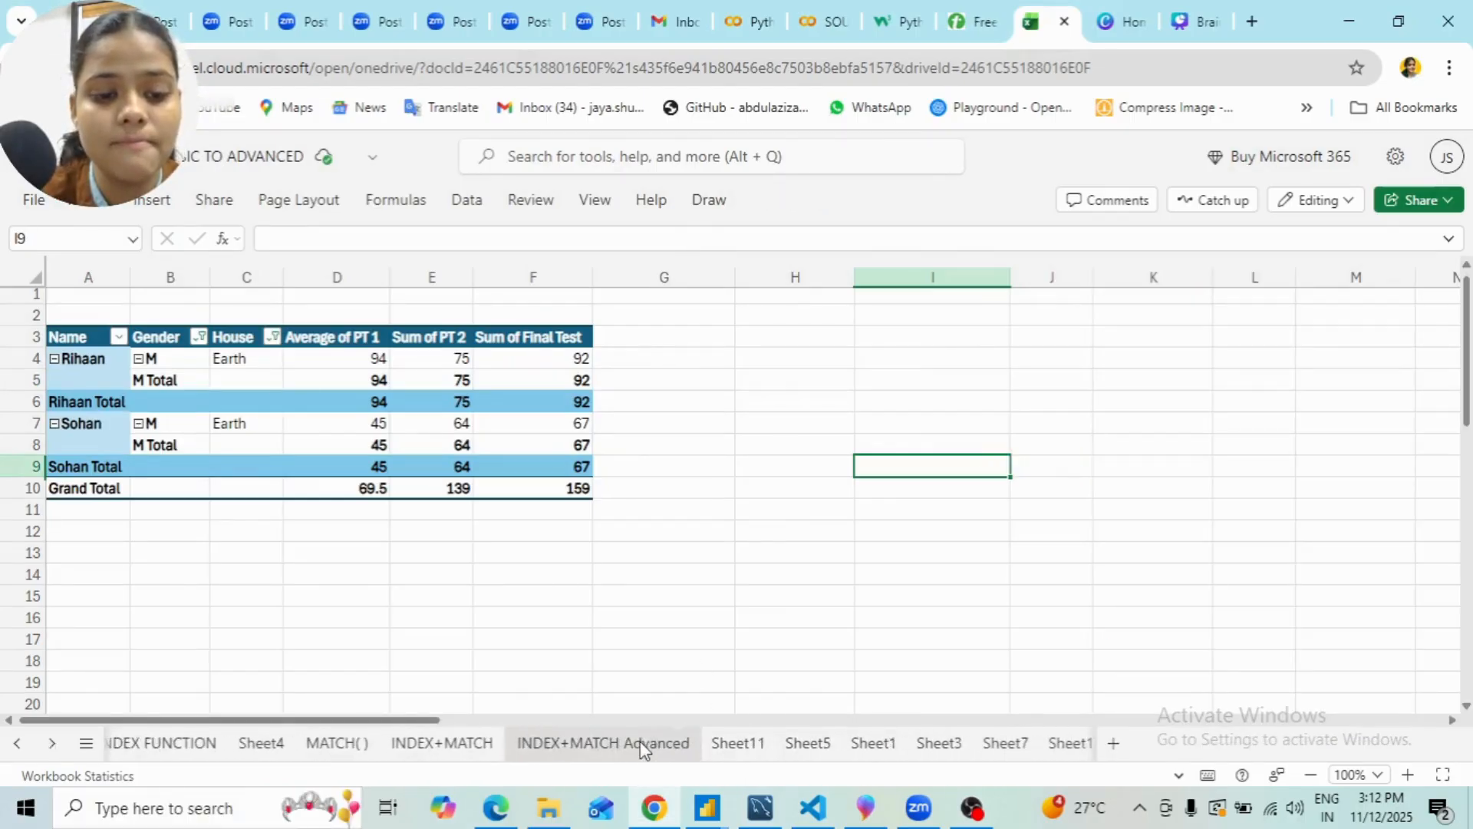
pyautogui.scroll(3, 641, 748)
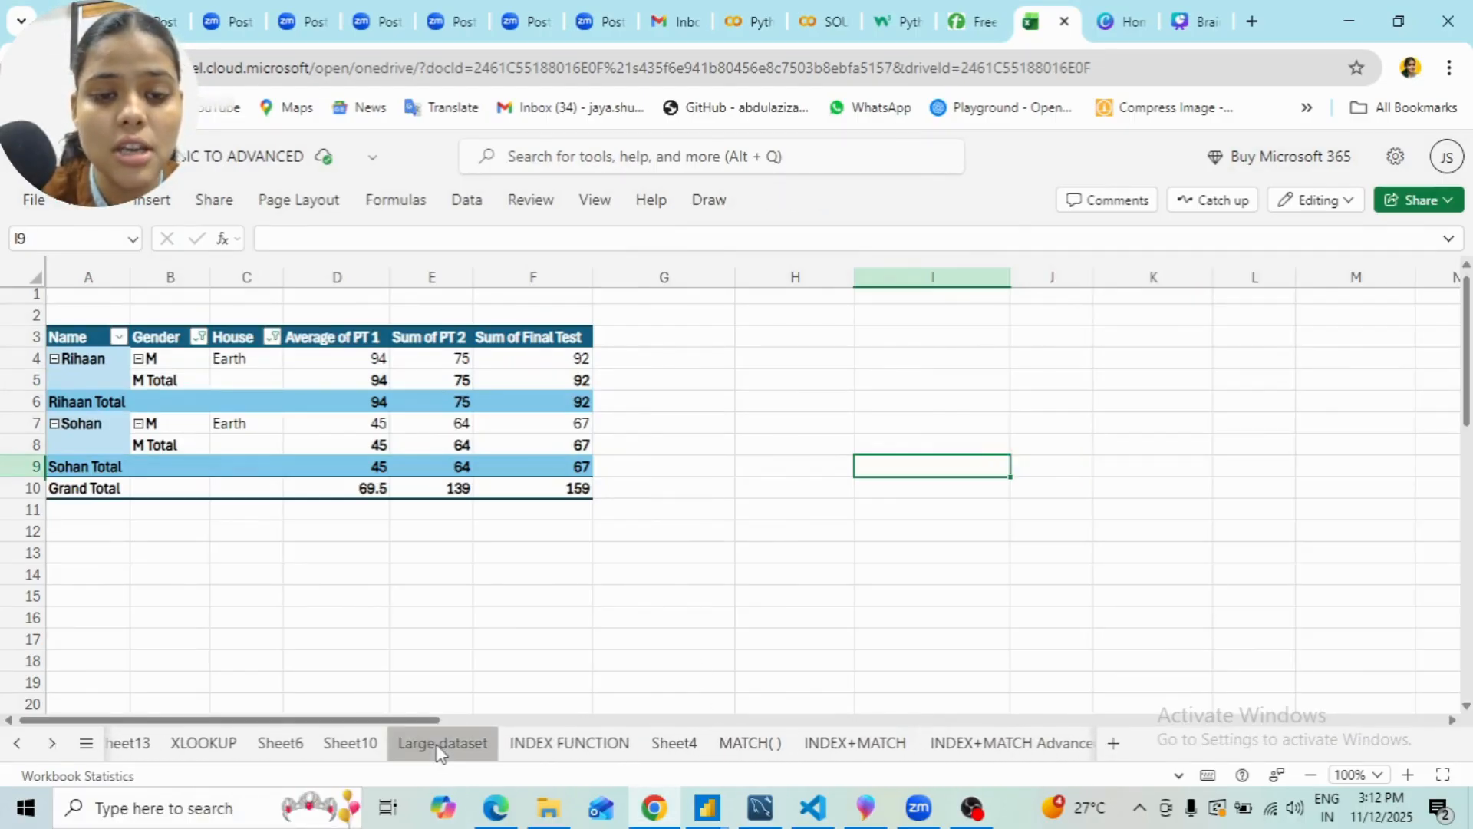
pyautogui.click(441, 743)
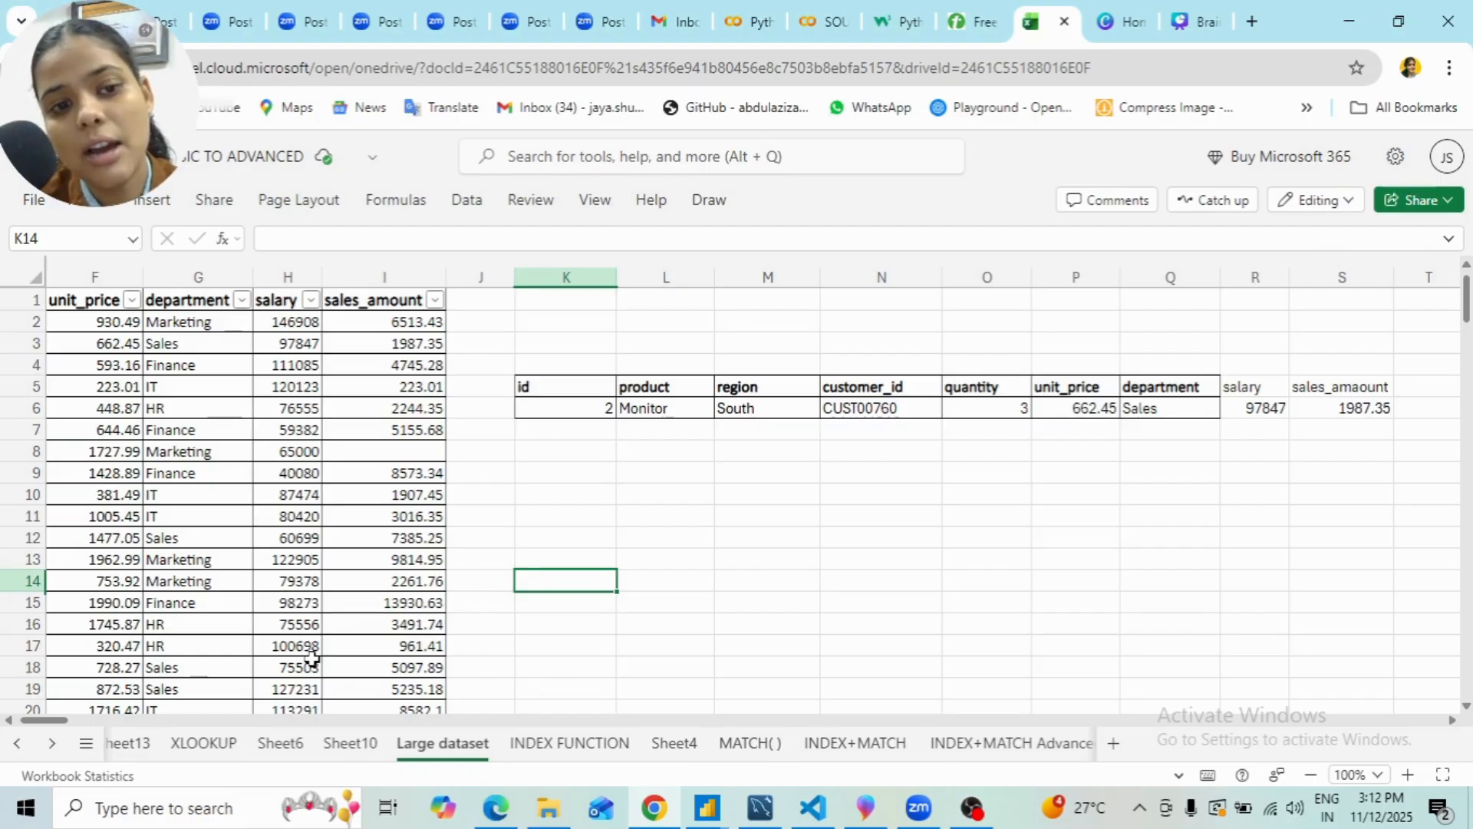
pyautogui.hscroll(-3, 450, 542)
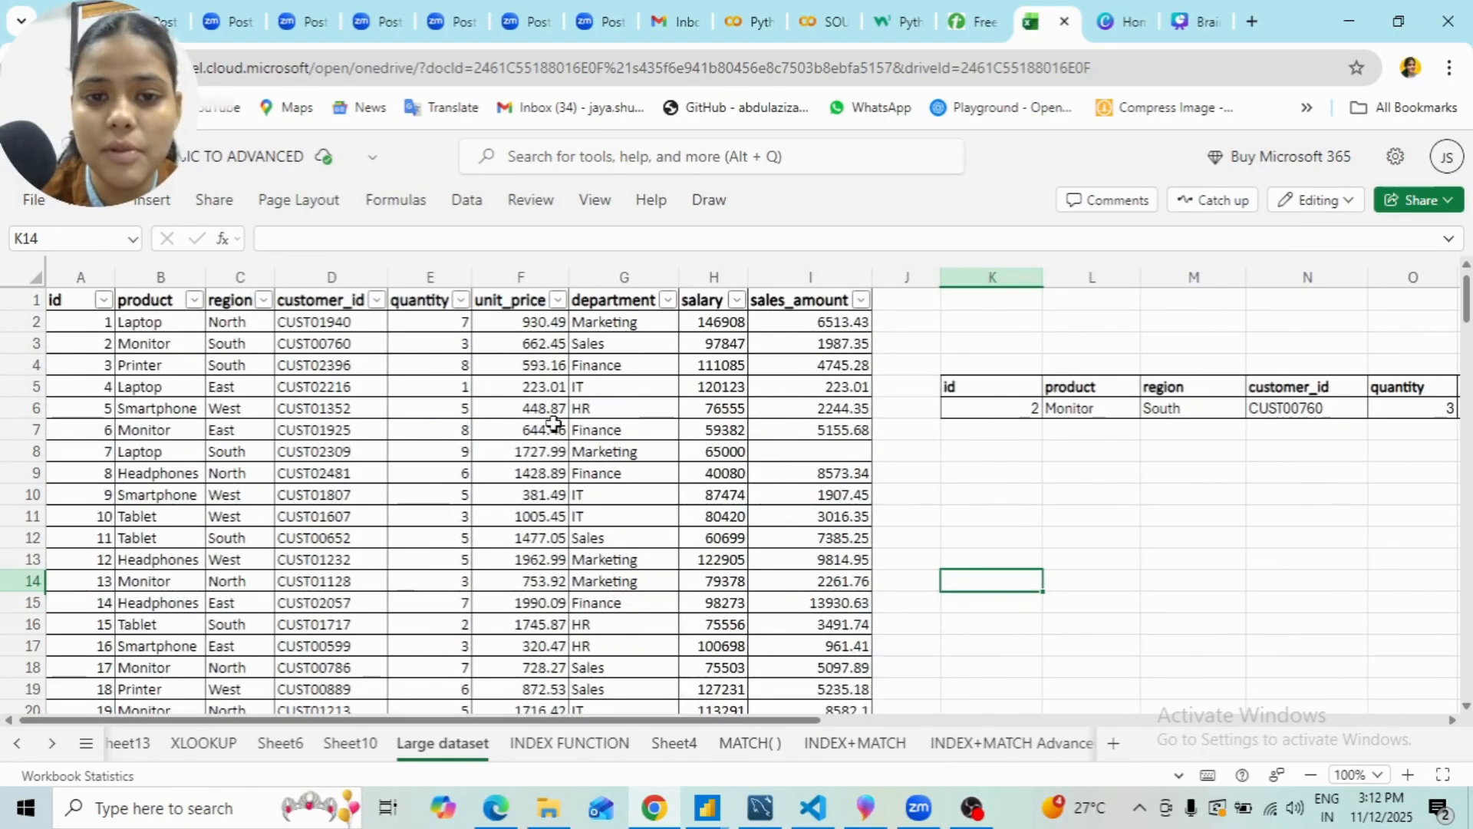
# - Create a PivotTable on a new worksheet from the entire data table on the Large dataset sheet
pyautogui.click(141, 202)
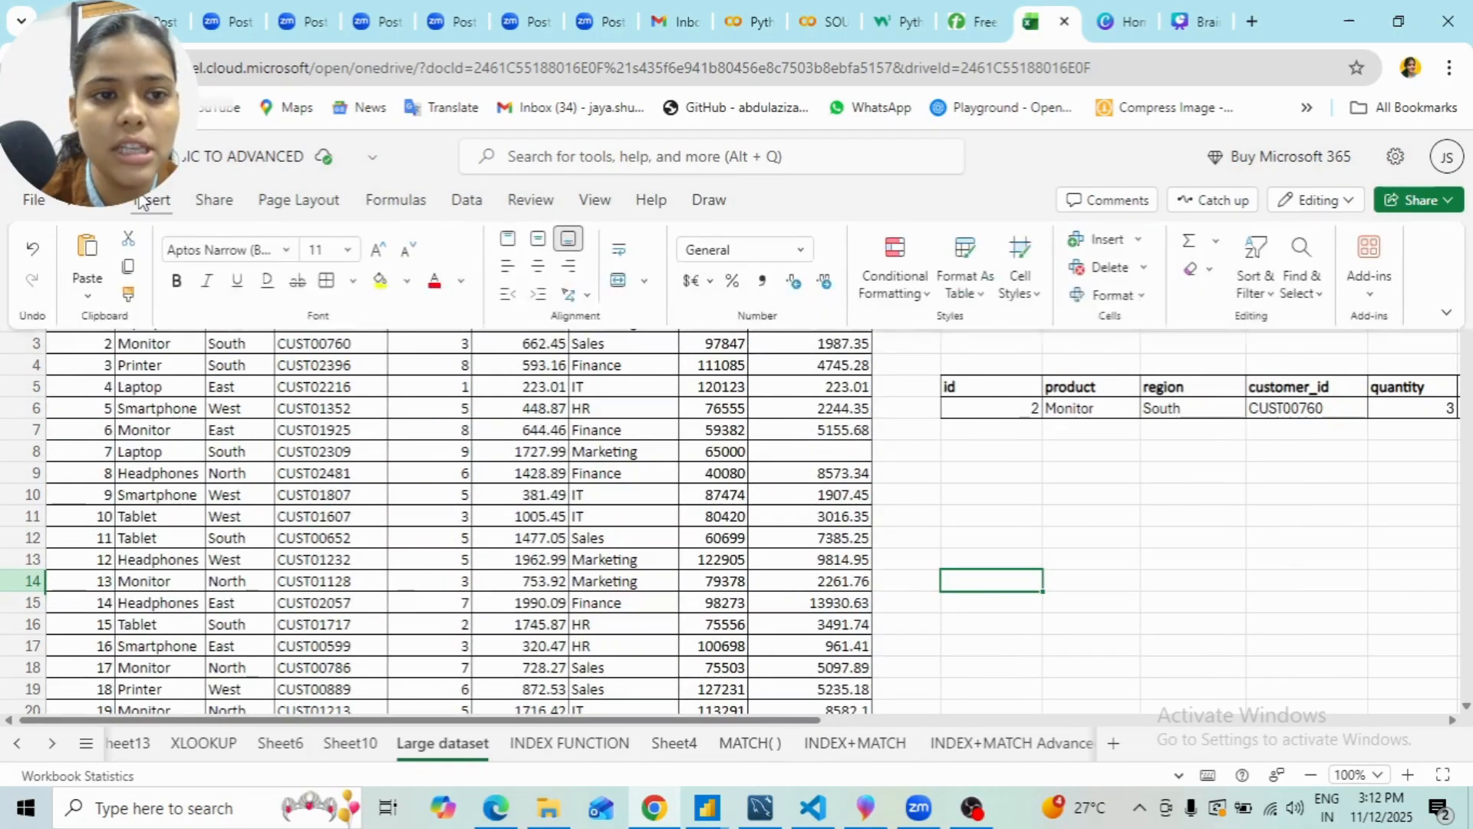
pyautogui.click(51, 294)
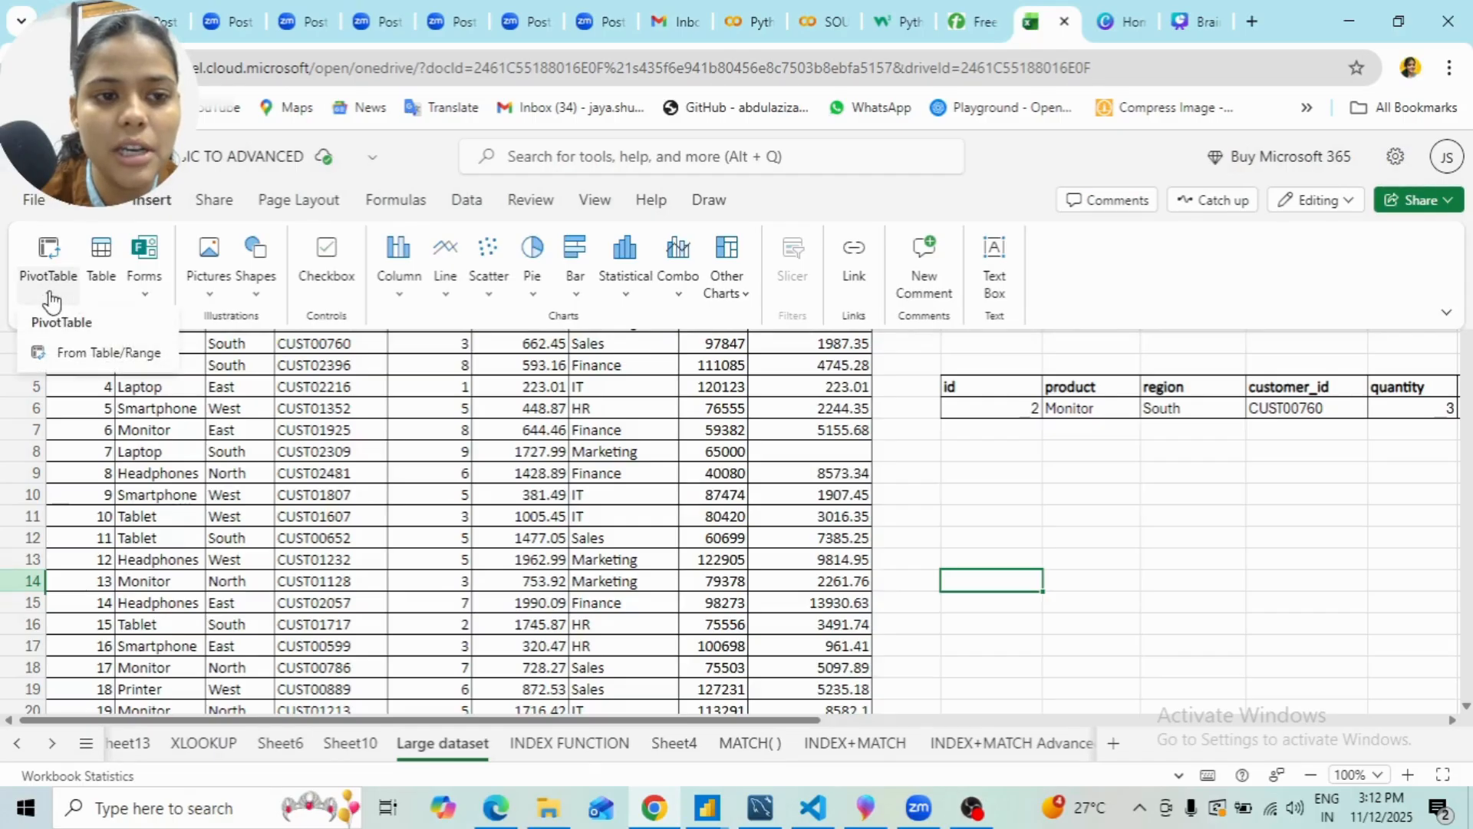
pyautogui.click(79, 363)
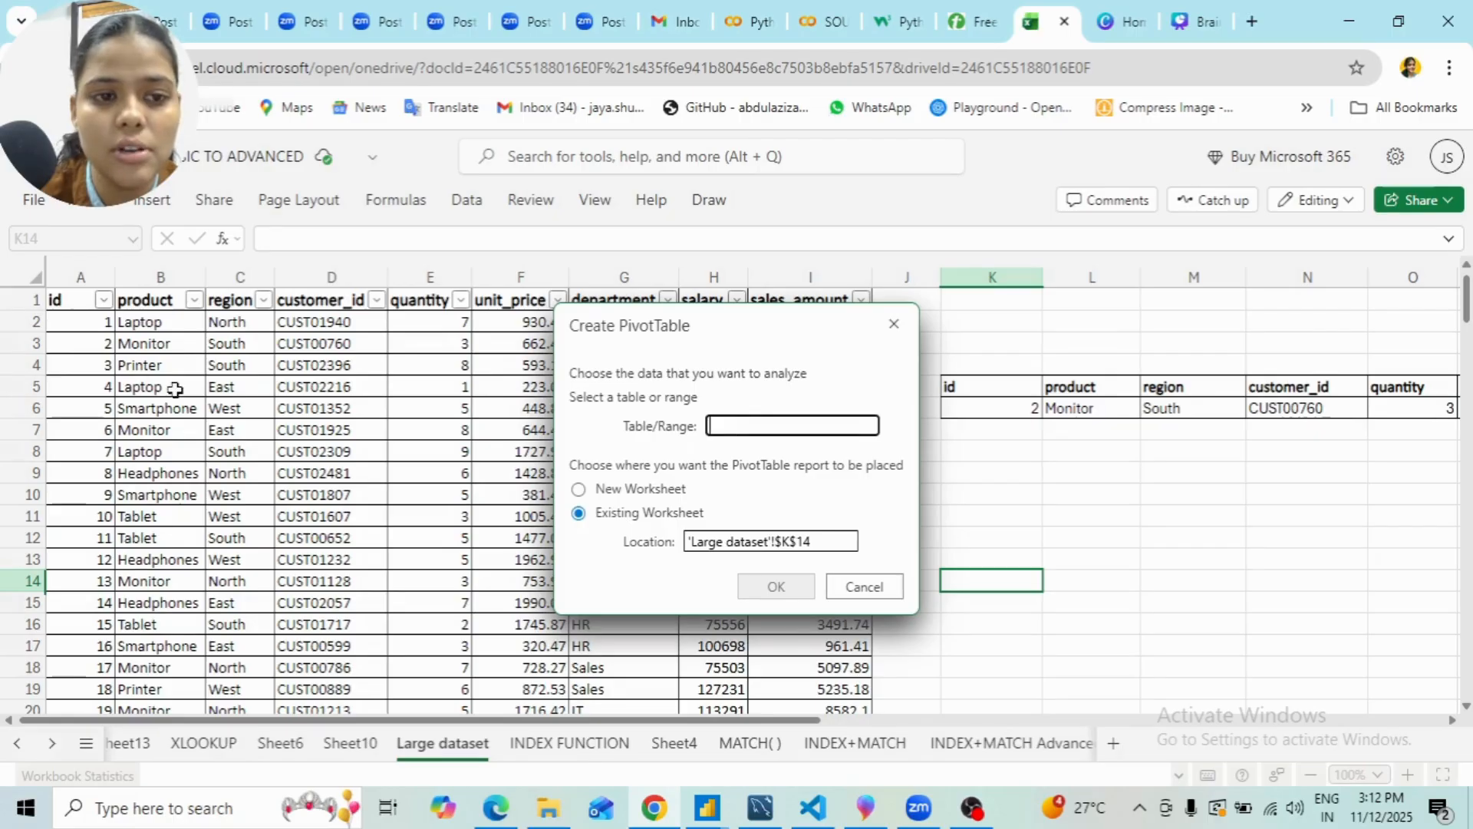
pyautogui.click(47, 304)
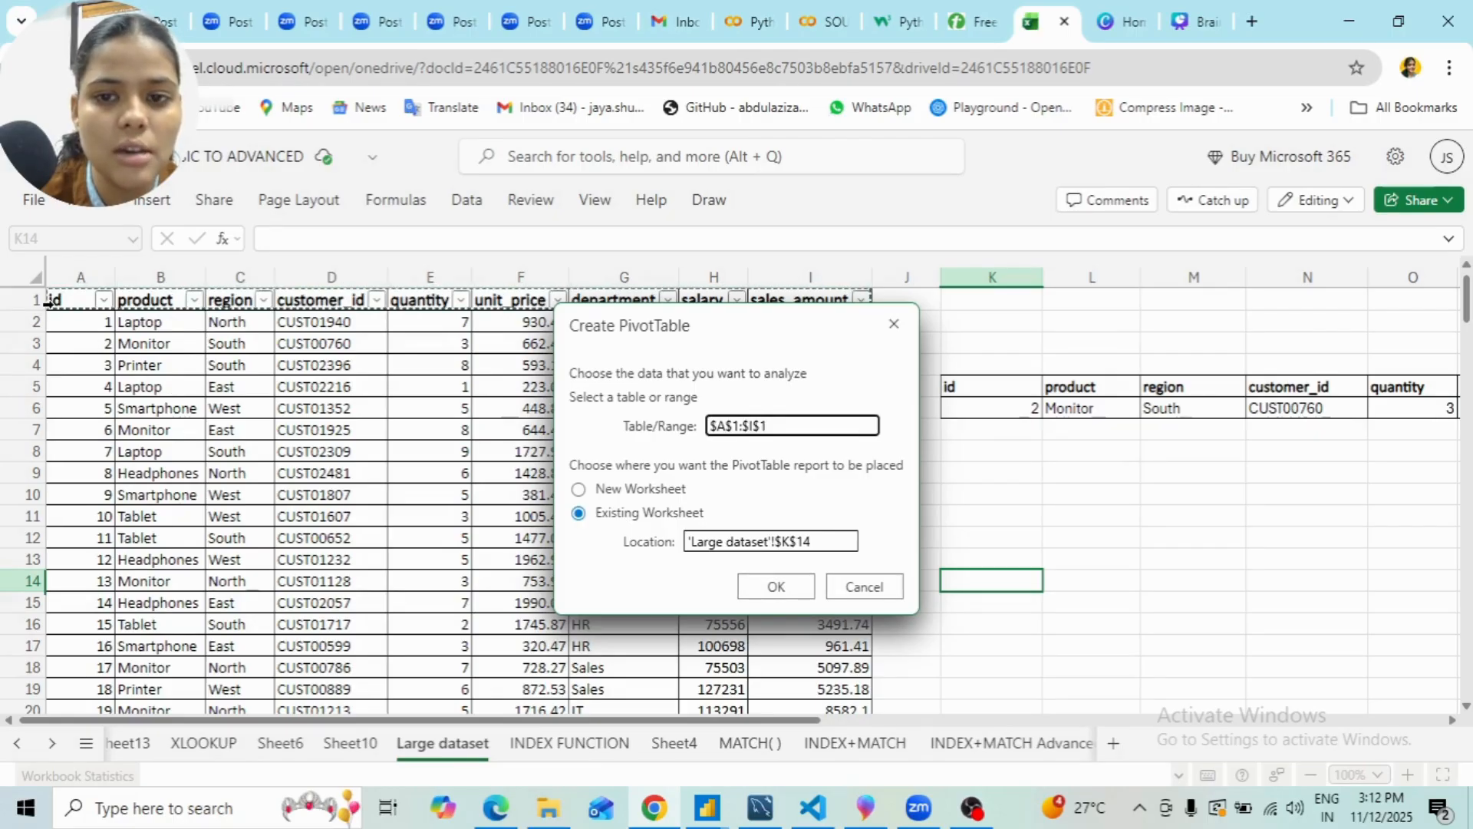
pyautogui.hotkey('ctrl', 'shift', 'Down')
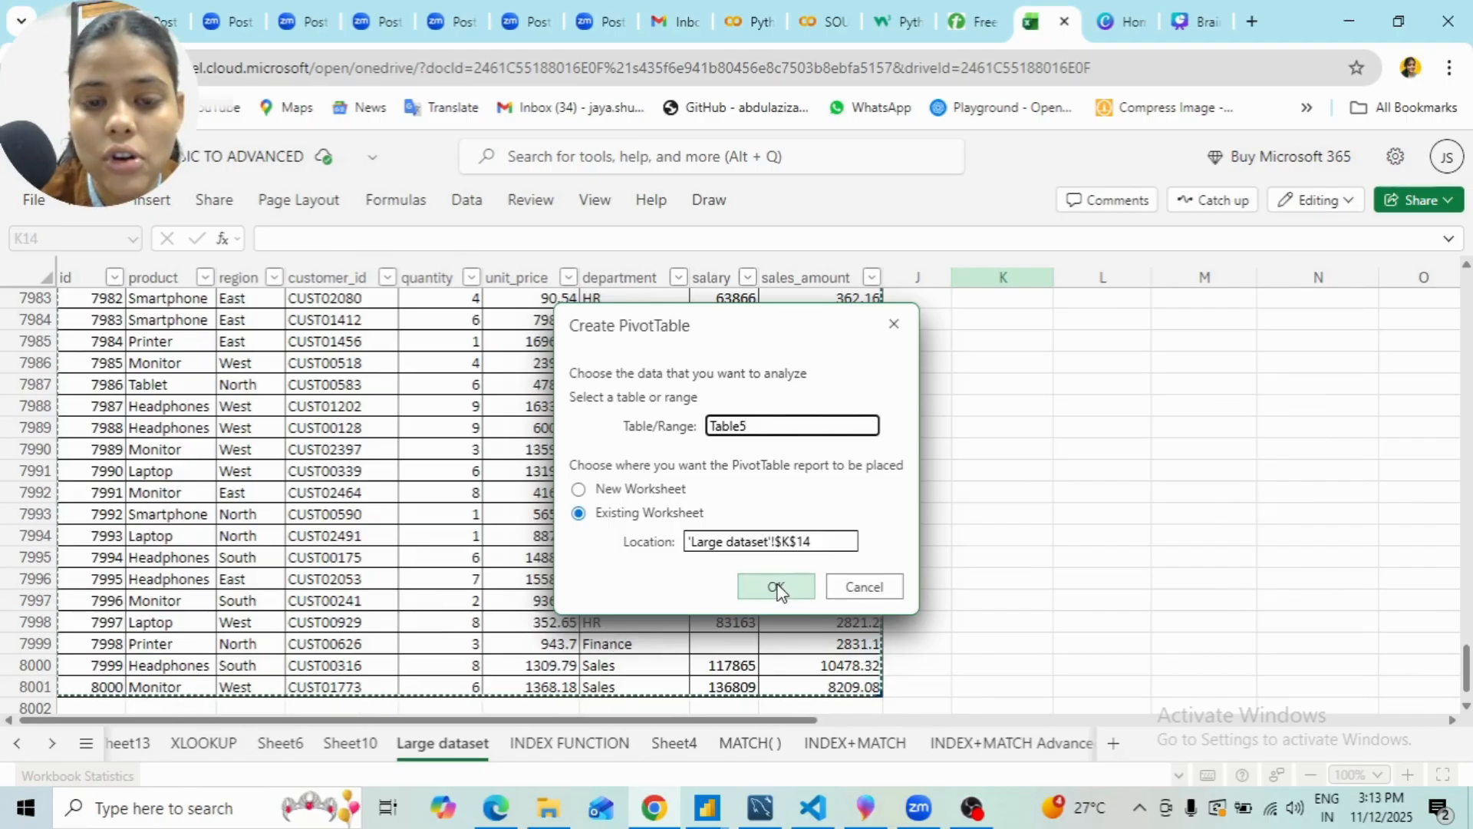
pyautogui.click(579, 490)
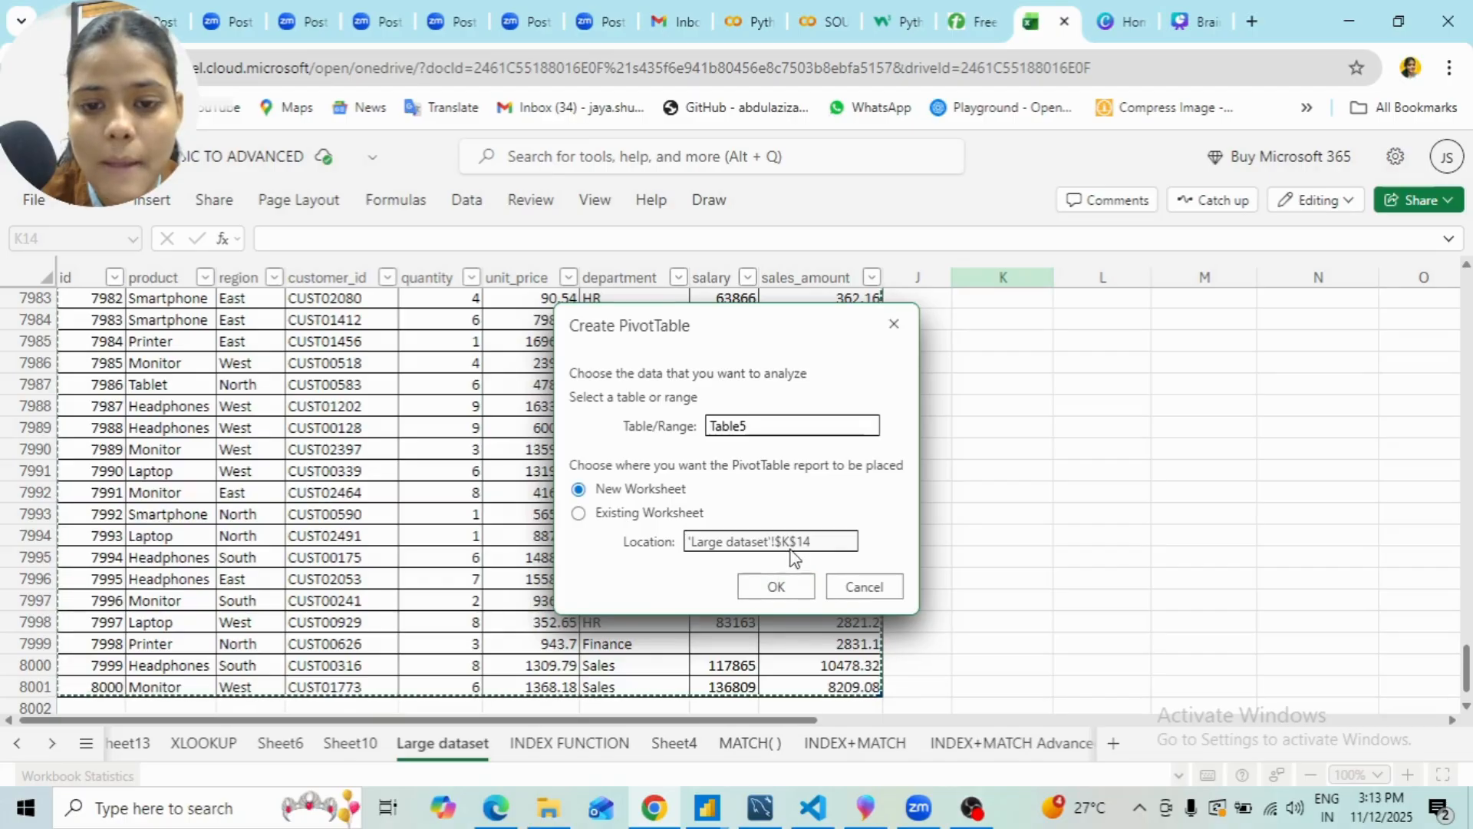
pyautogui.click(773, 588)
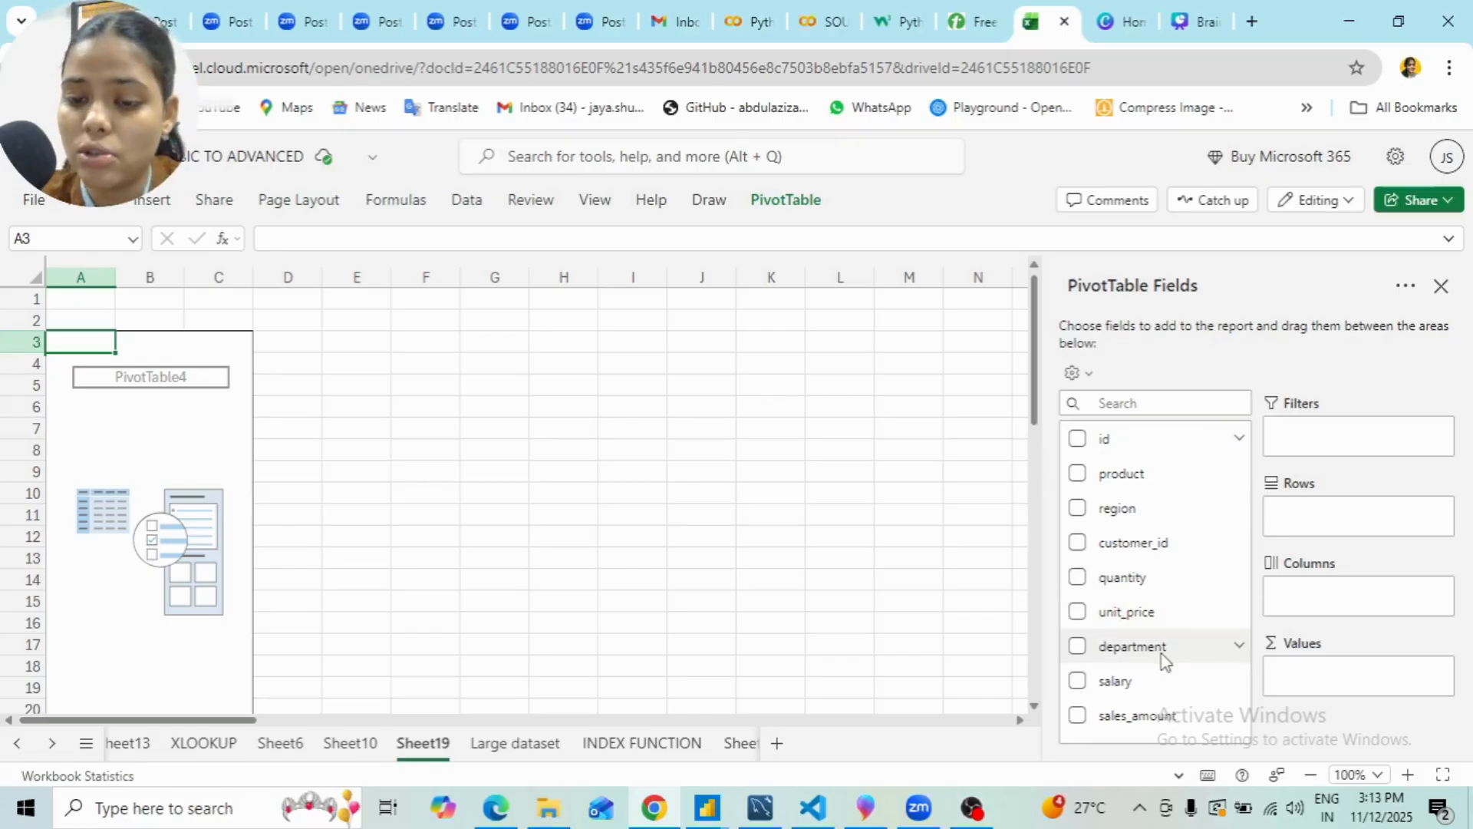
# - Add department to the Rows area and sales_amount to the Values area, and go through the department rows
pyautogui.moveTo(1164, 660); pyautogui.dragTo(1327, 528)
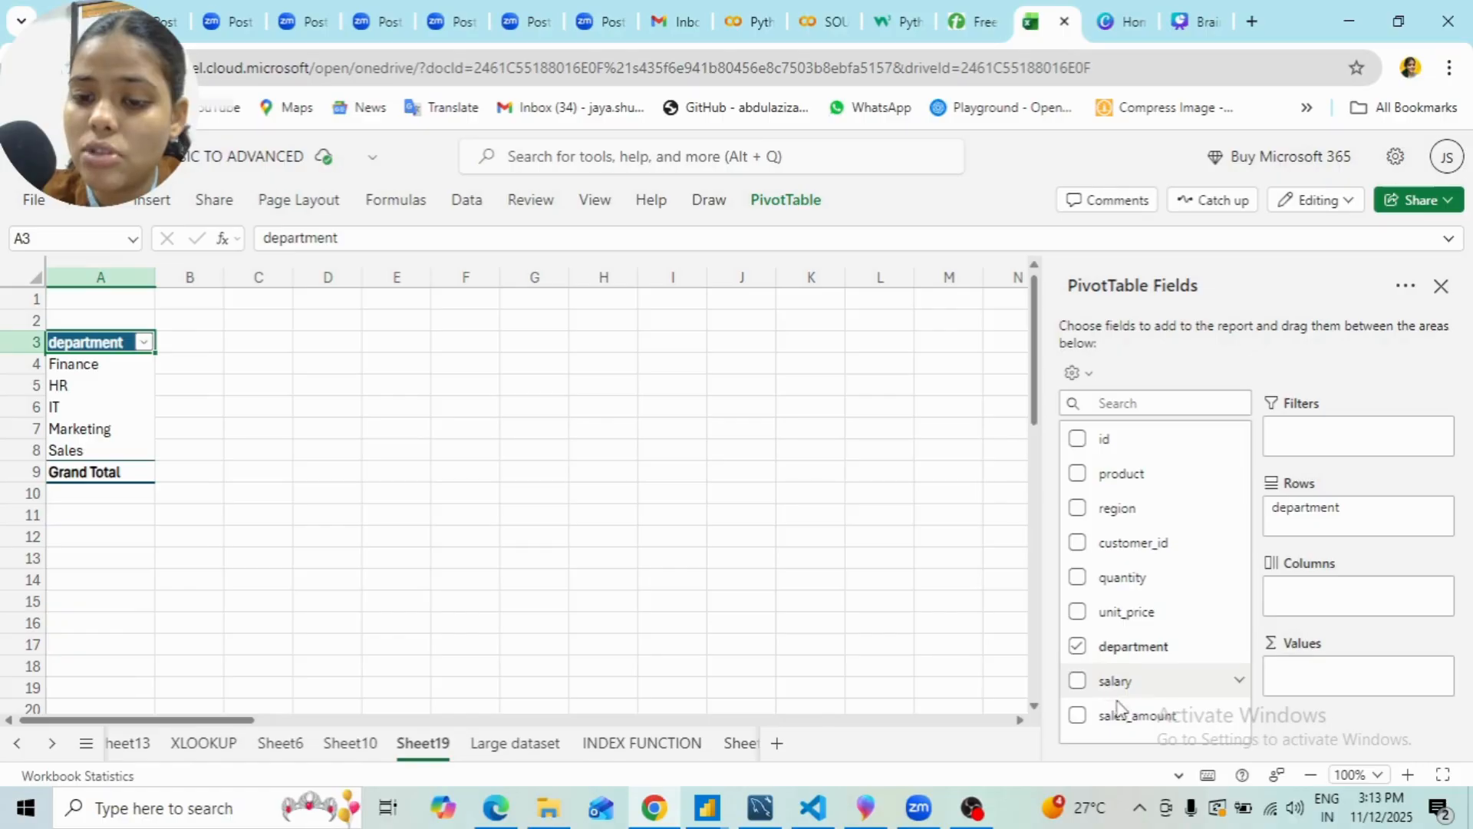
pyautogui.moveTo(1134, 715); pyautogui.dragTo(1320, 681)
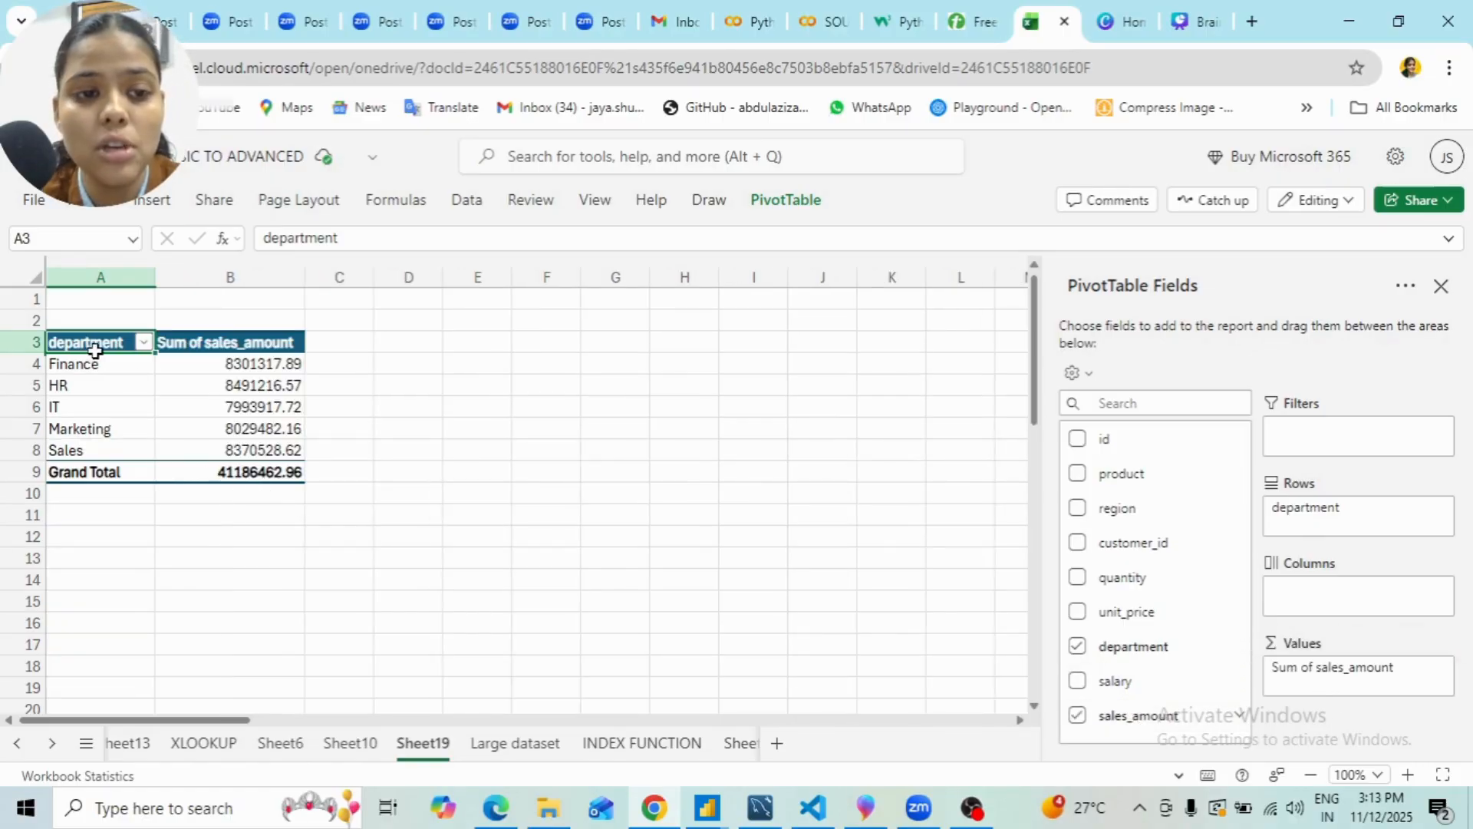
pyautogui.click(63, 370)
pyautogui.click(68, 388)
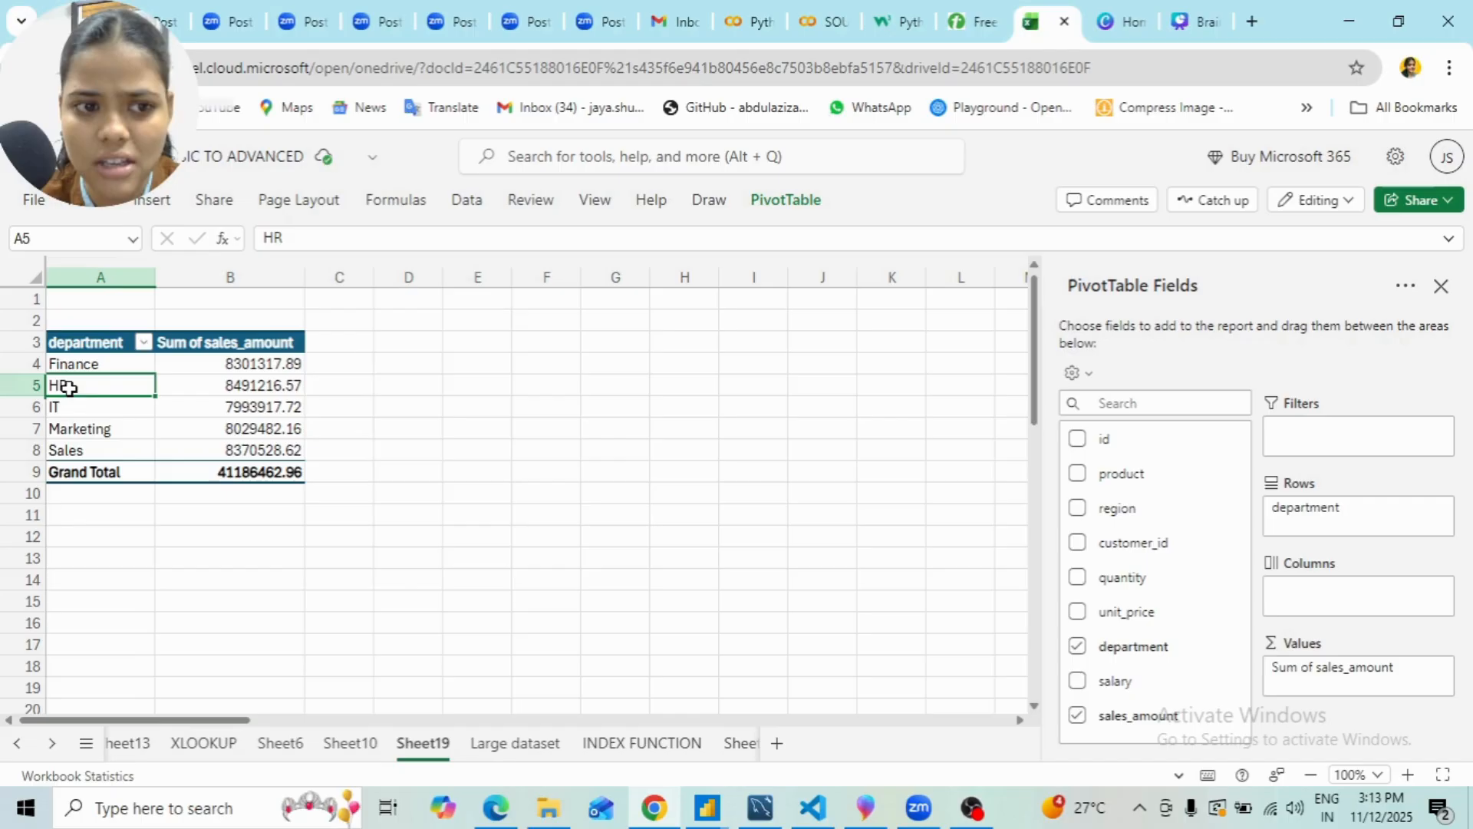
pyautogui.click(82, 415)
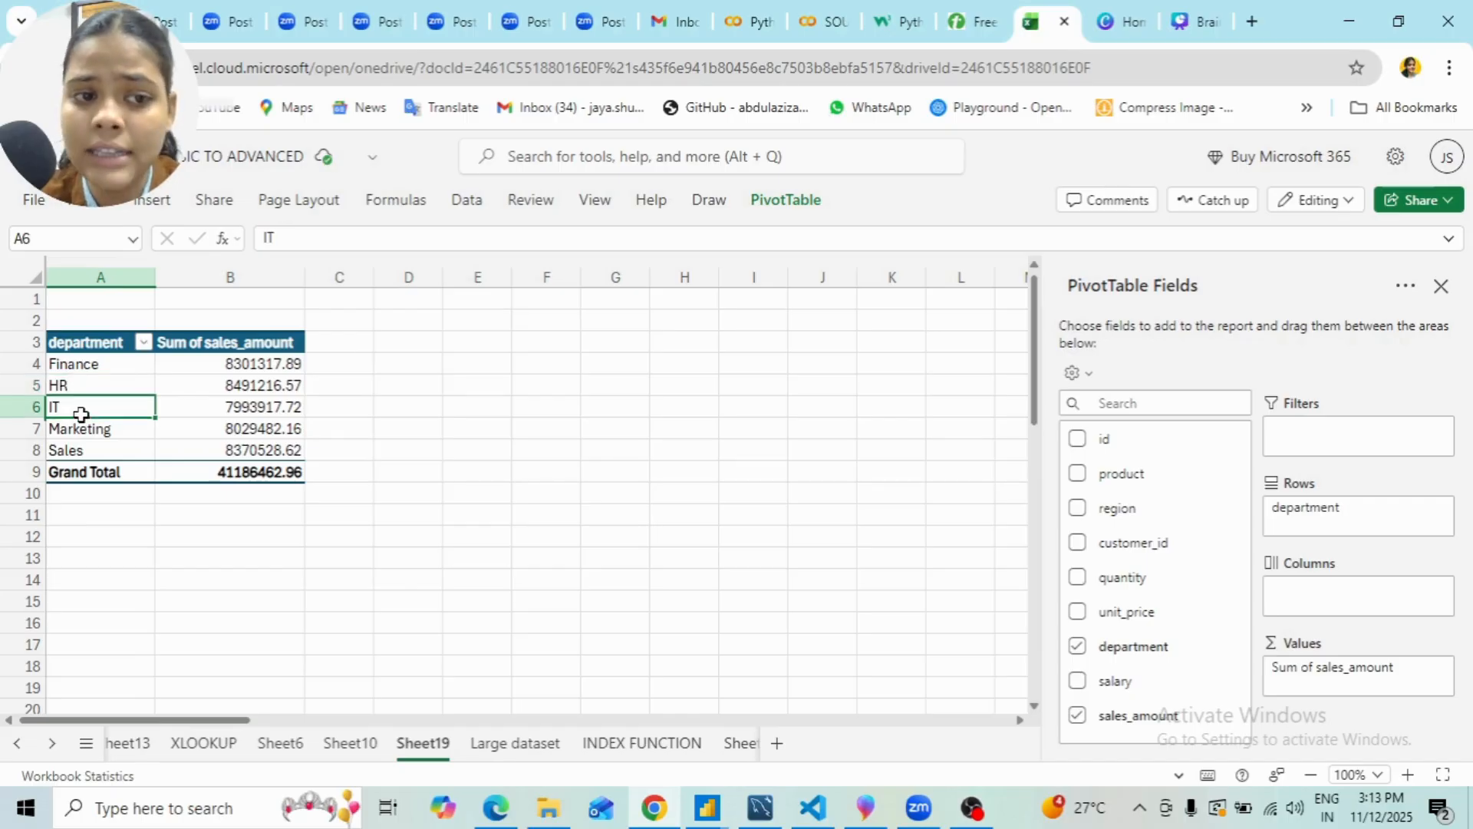
pyautogui.click(91, 429)
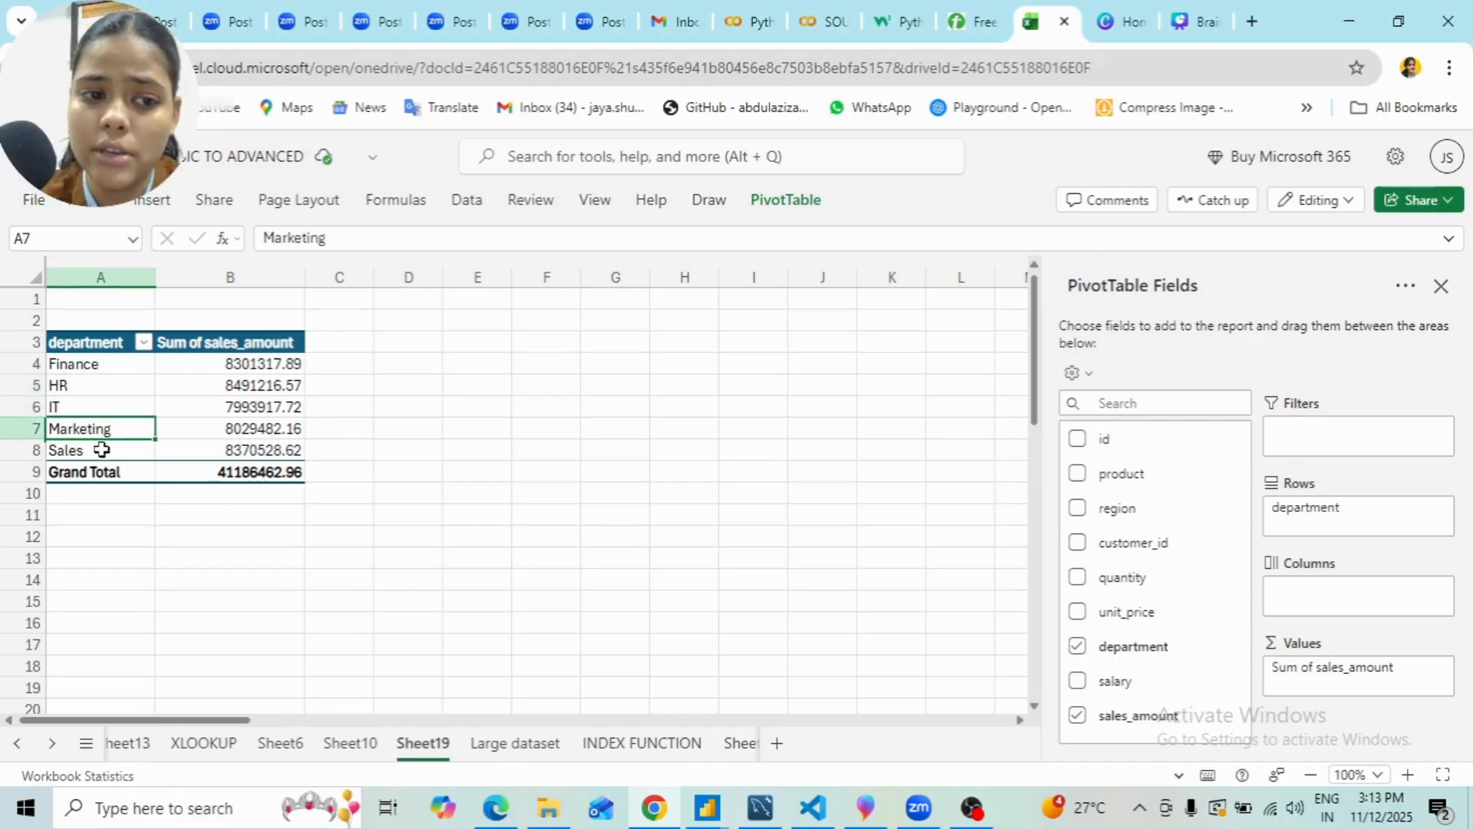
pyautogui.click(101, 449)
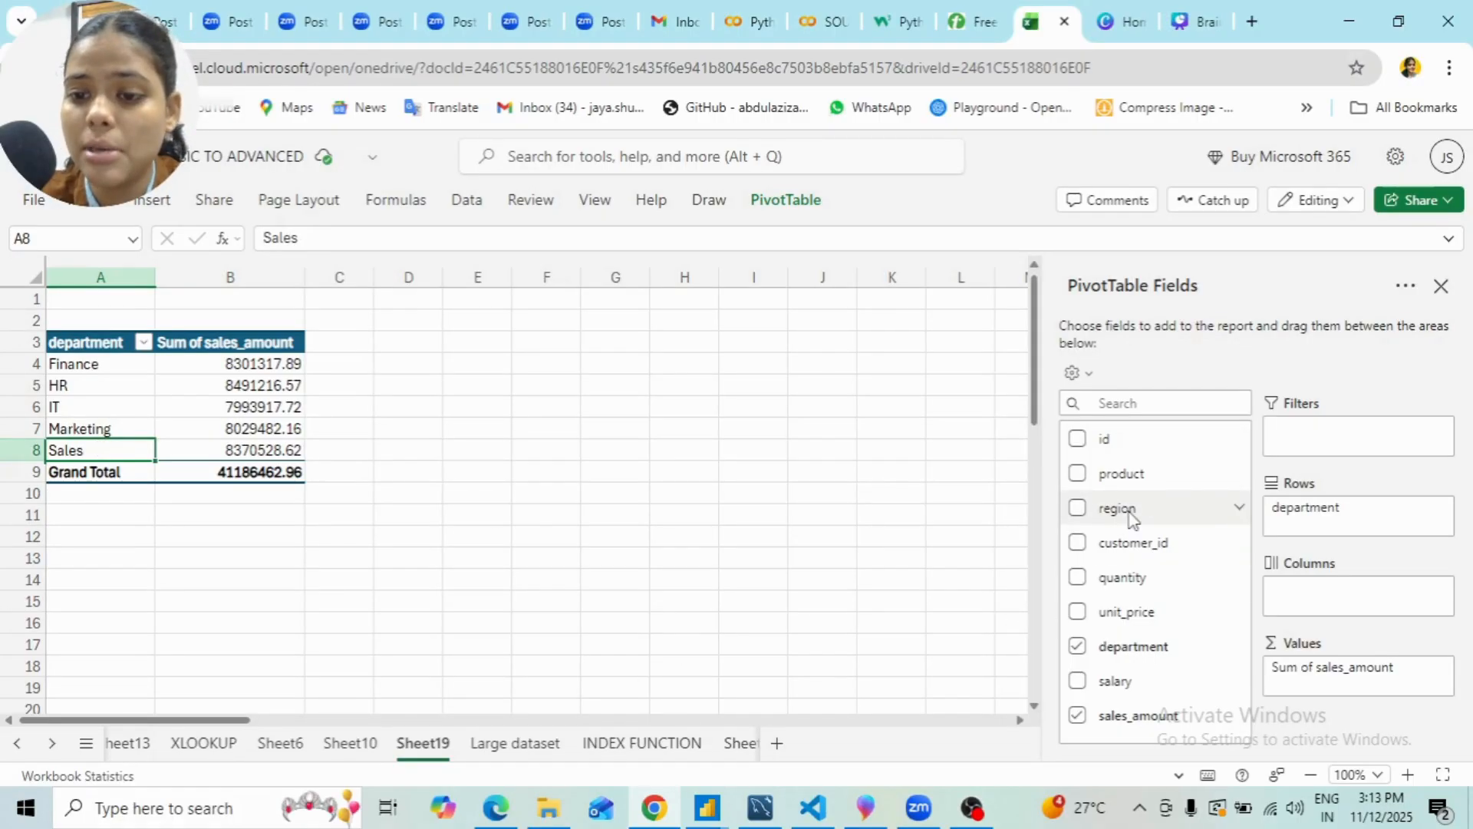
# - Add region to the Rows area below department and quantity to the Values area below sales_amount
pyautogui.moveTo(1146, 514); pyautogui.dragTo(1266, 535)
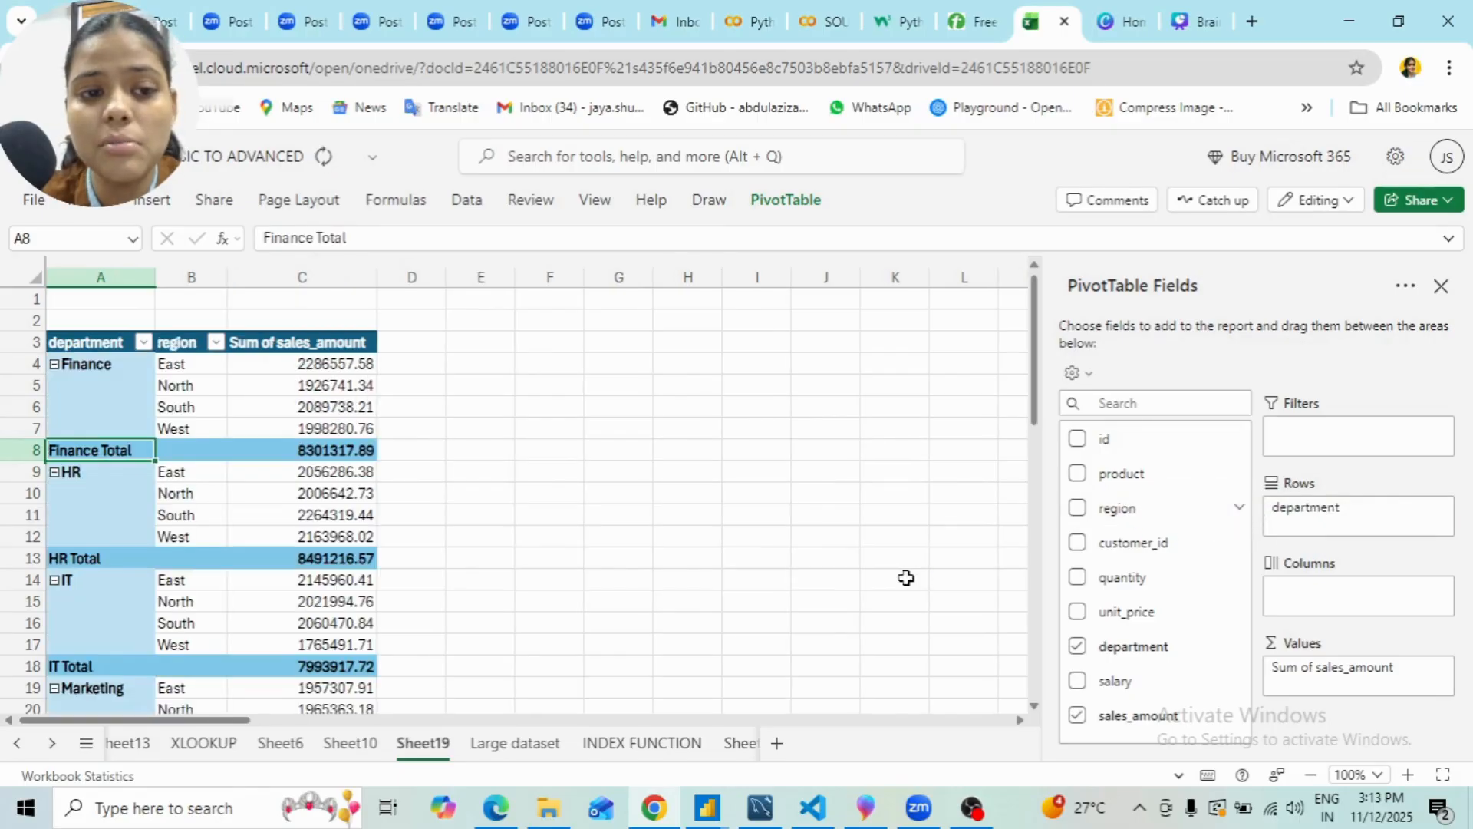
pyautogui.click(179, 363)
pyautogui.click(200, 403)
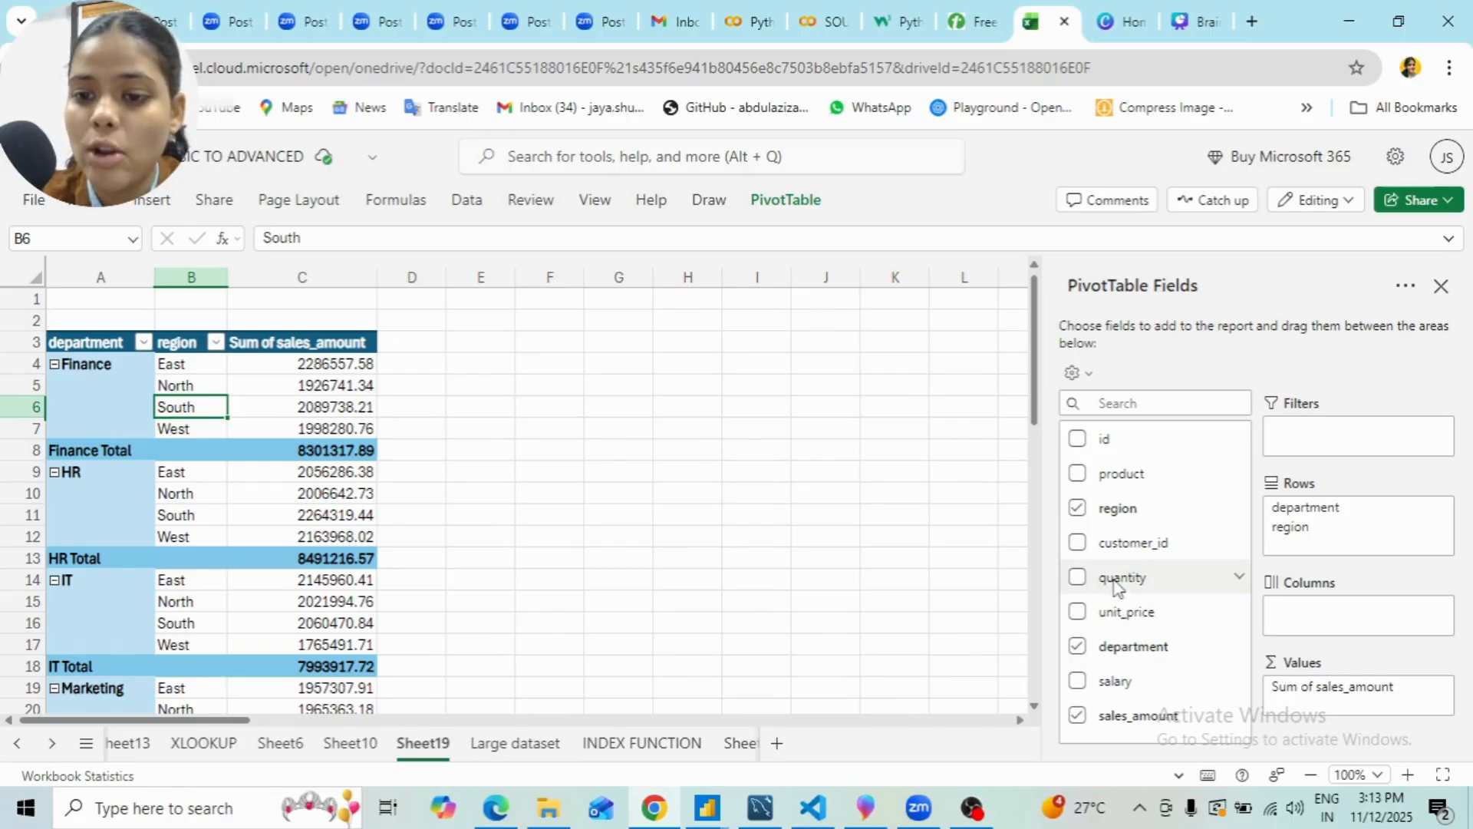
pyautogui.moveTo(1116, 587); pyautogui.dragTo(1300, 703)
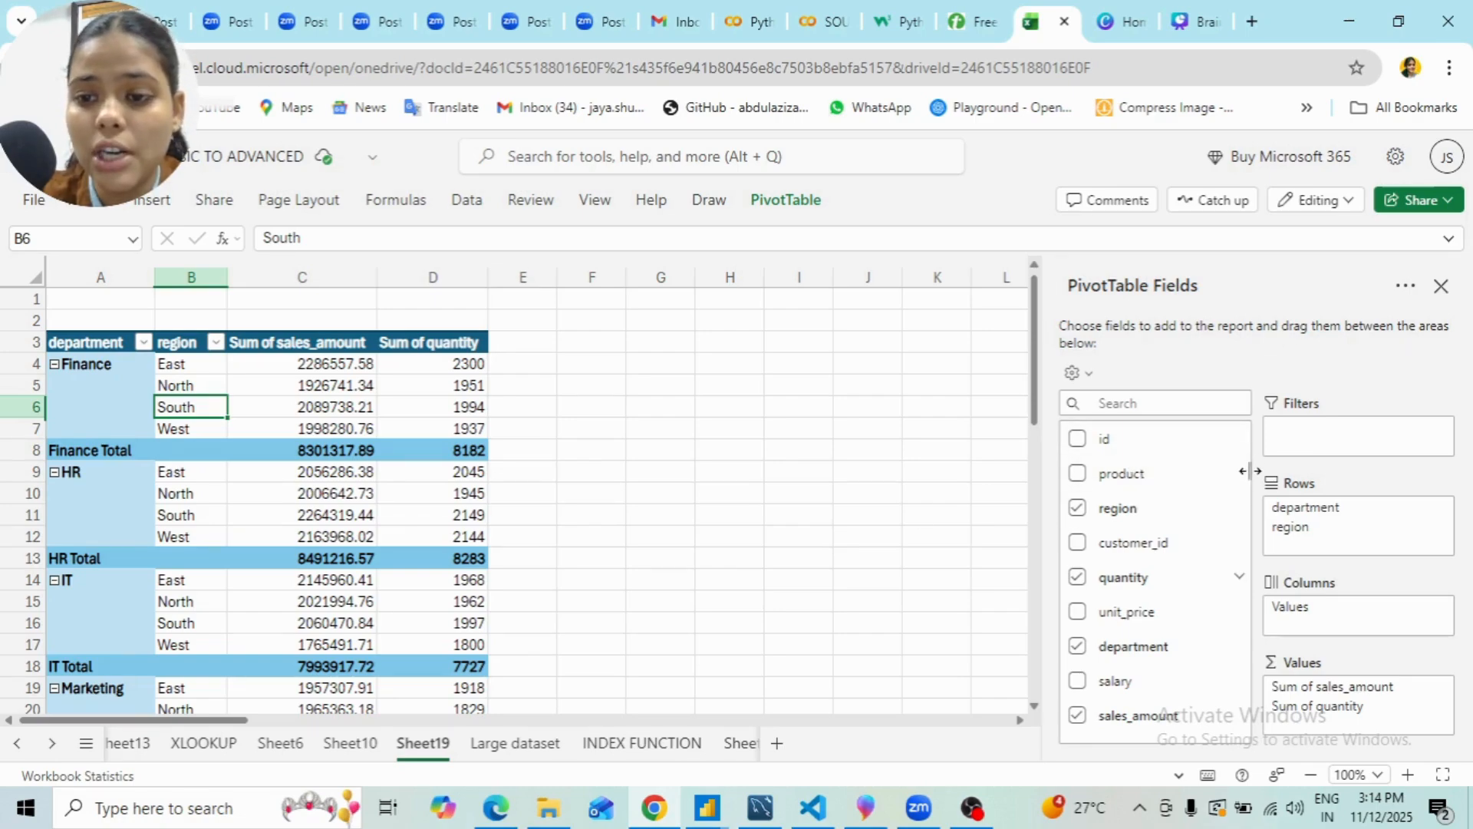
# - Add product to the Filters area, limit the PivotTable to Monitor, and look through the filtered rows
pyautogui.moveTo(1223, 485); pyautogui.dragTo(1397, 443)
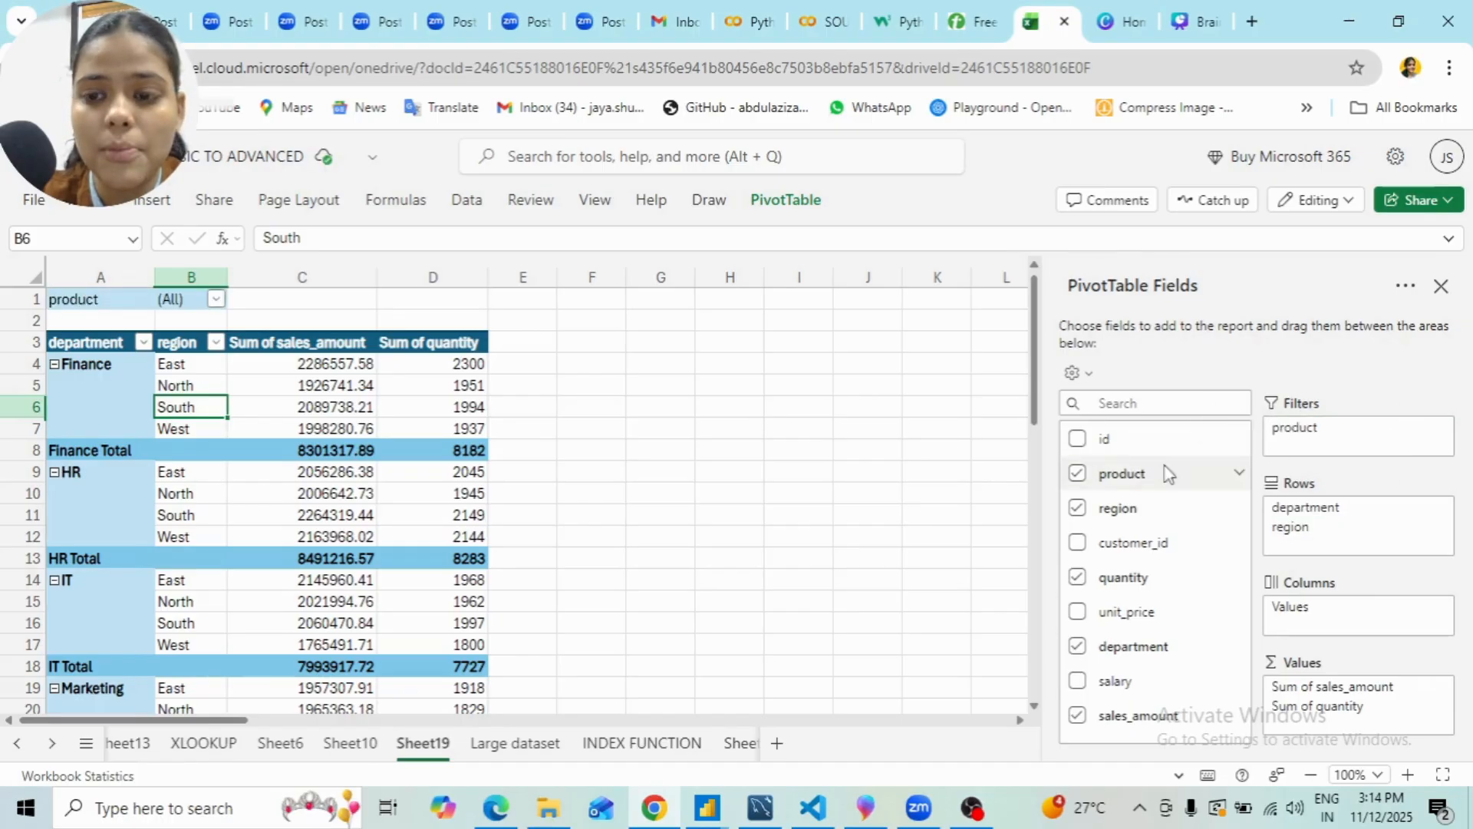
pyautogui.click(221, 300)
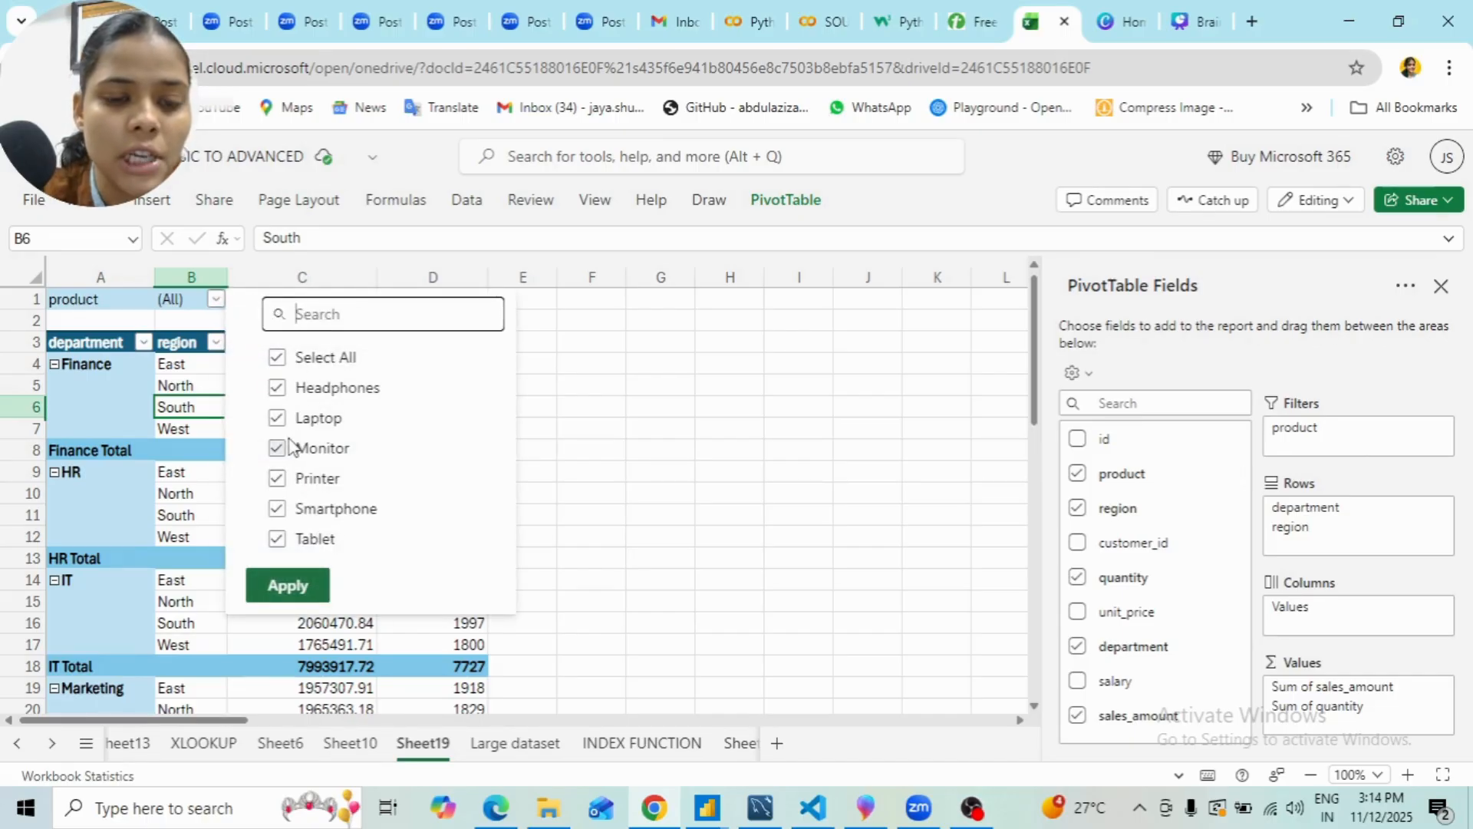
pyautogui.click(277, 358)
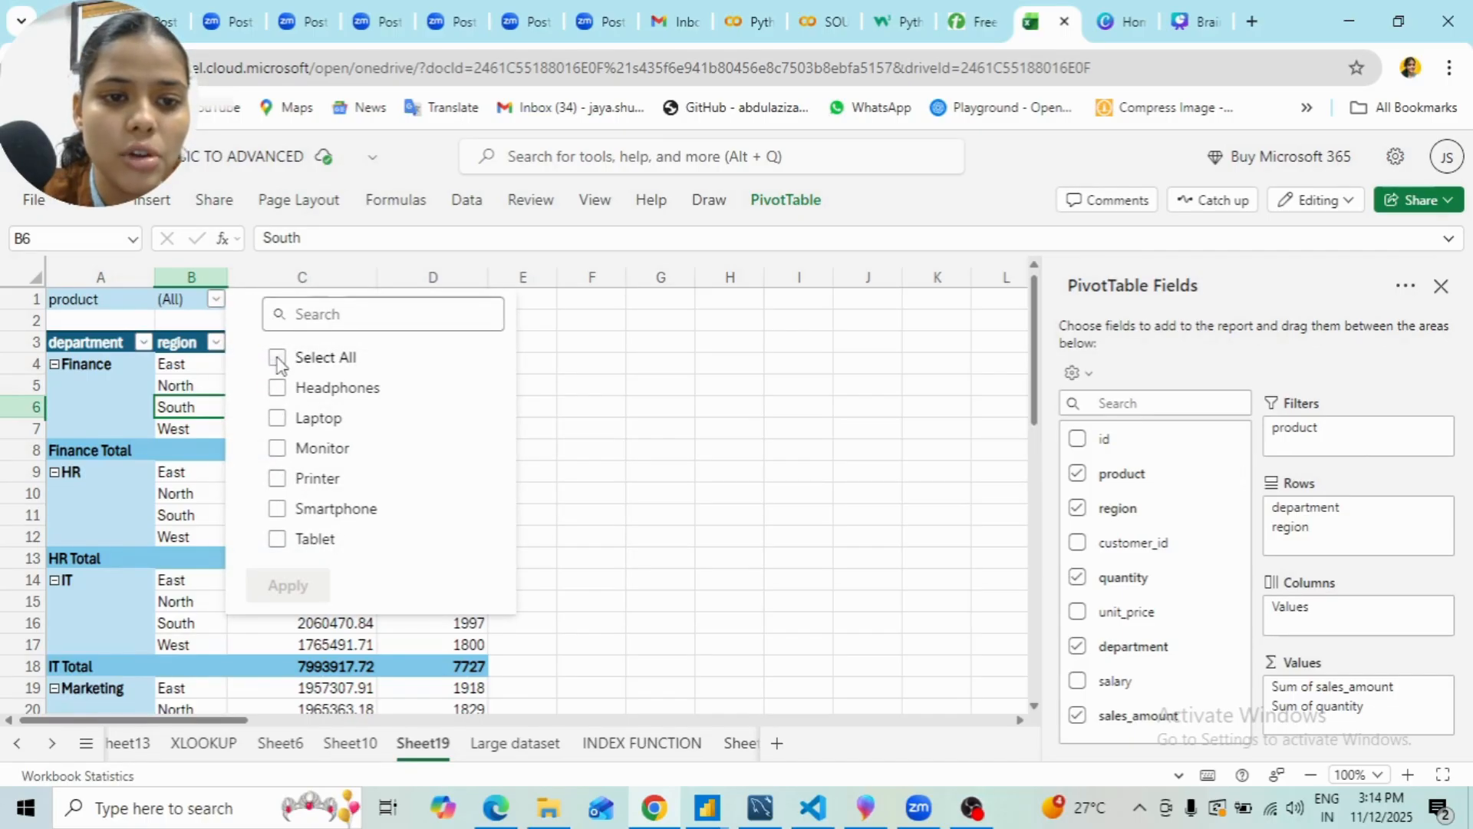
pyautogui.click(278, 449)
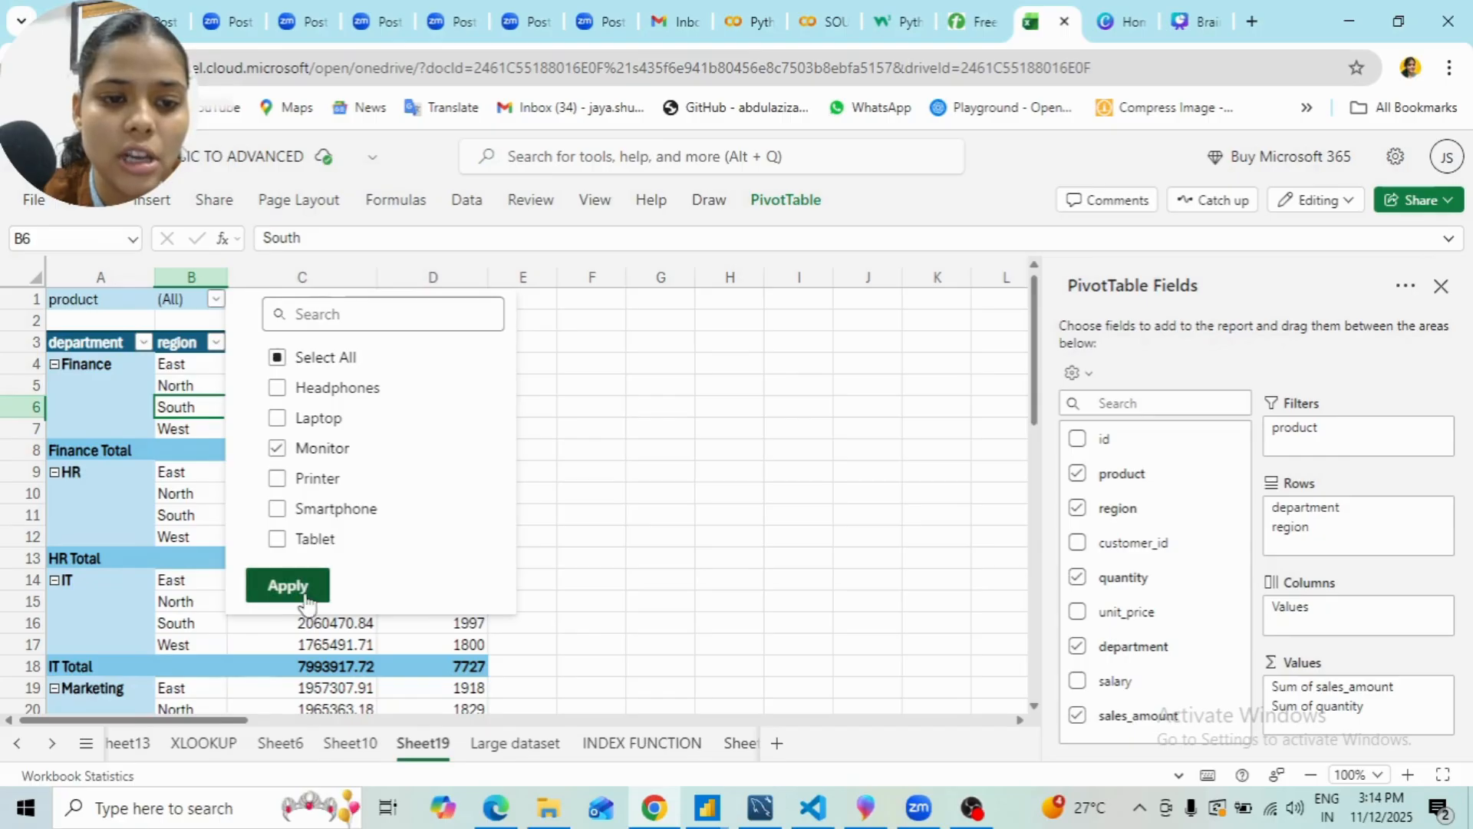
pyautogui.click(299, 587)
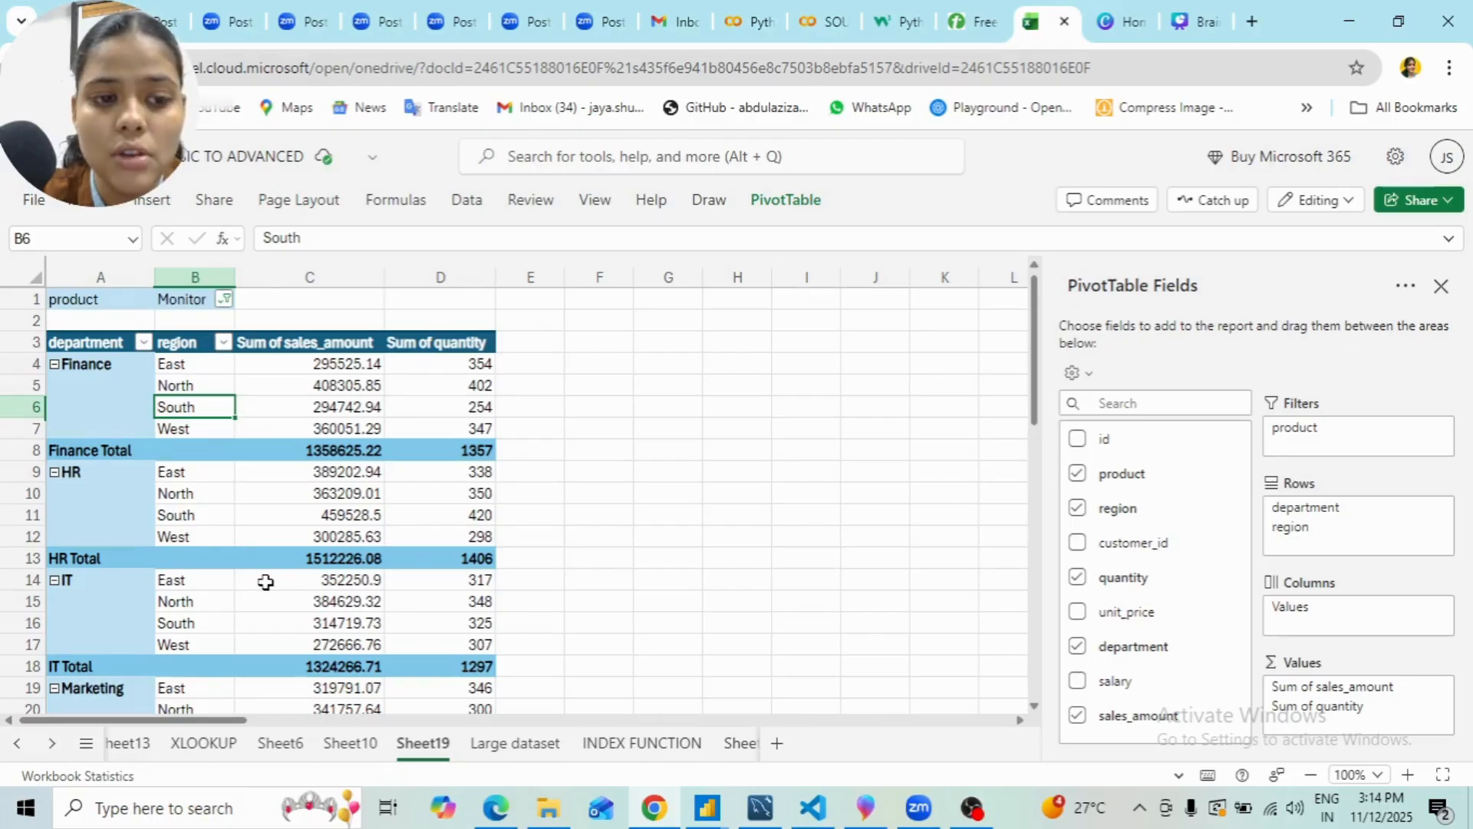
pyautogui.scroll(-5, 261, 582)
pyautogui.scroll(2, 266, 583)
pyautogui.scroll(2, 261, 568)
pyautogui.scroll(1, 223, 326)
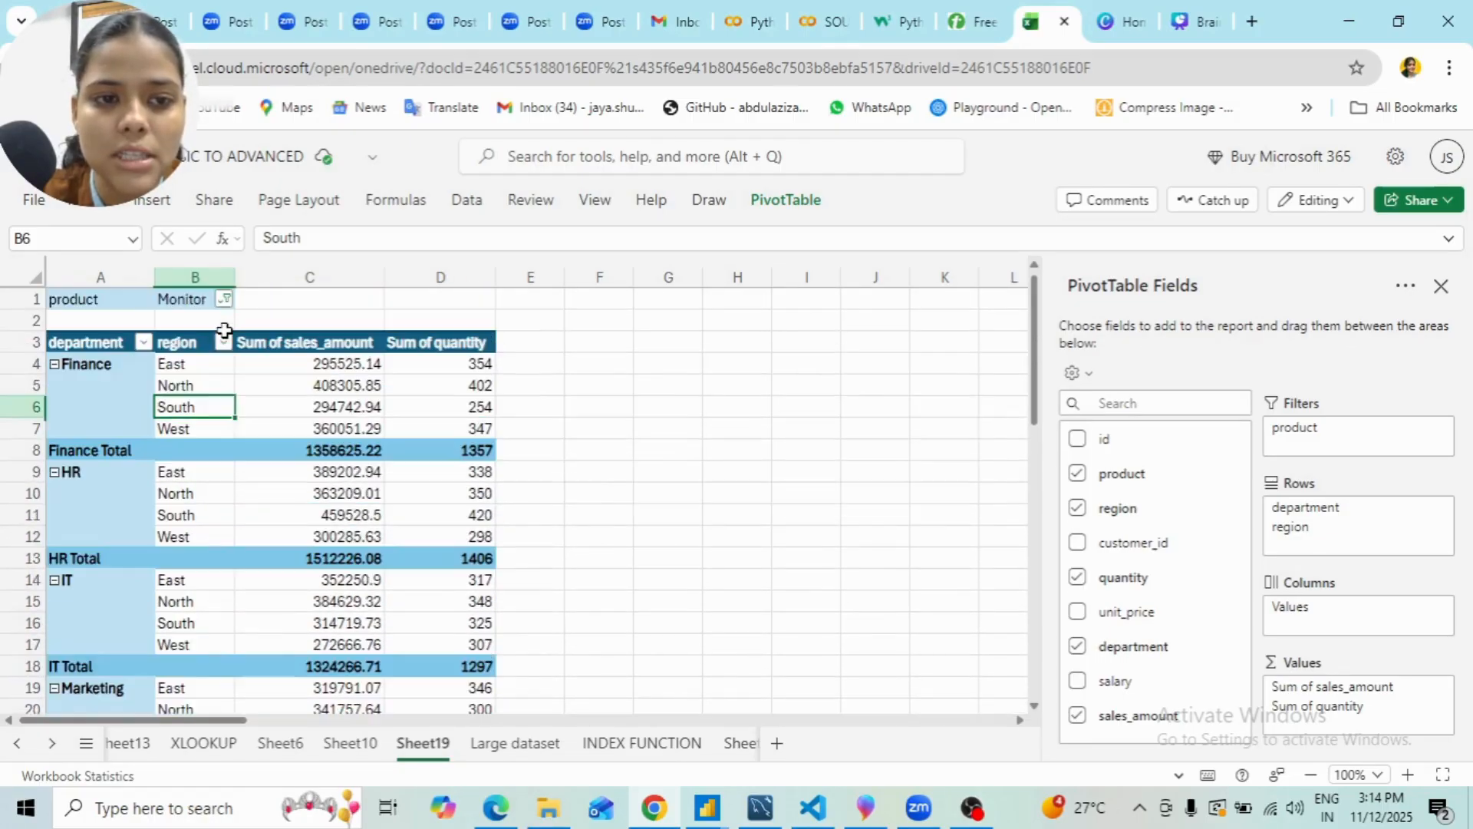
# - Extend the product filter to include Smartphone along with Monitor
pyautogui.click(225, 300)
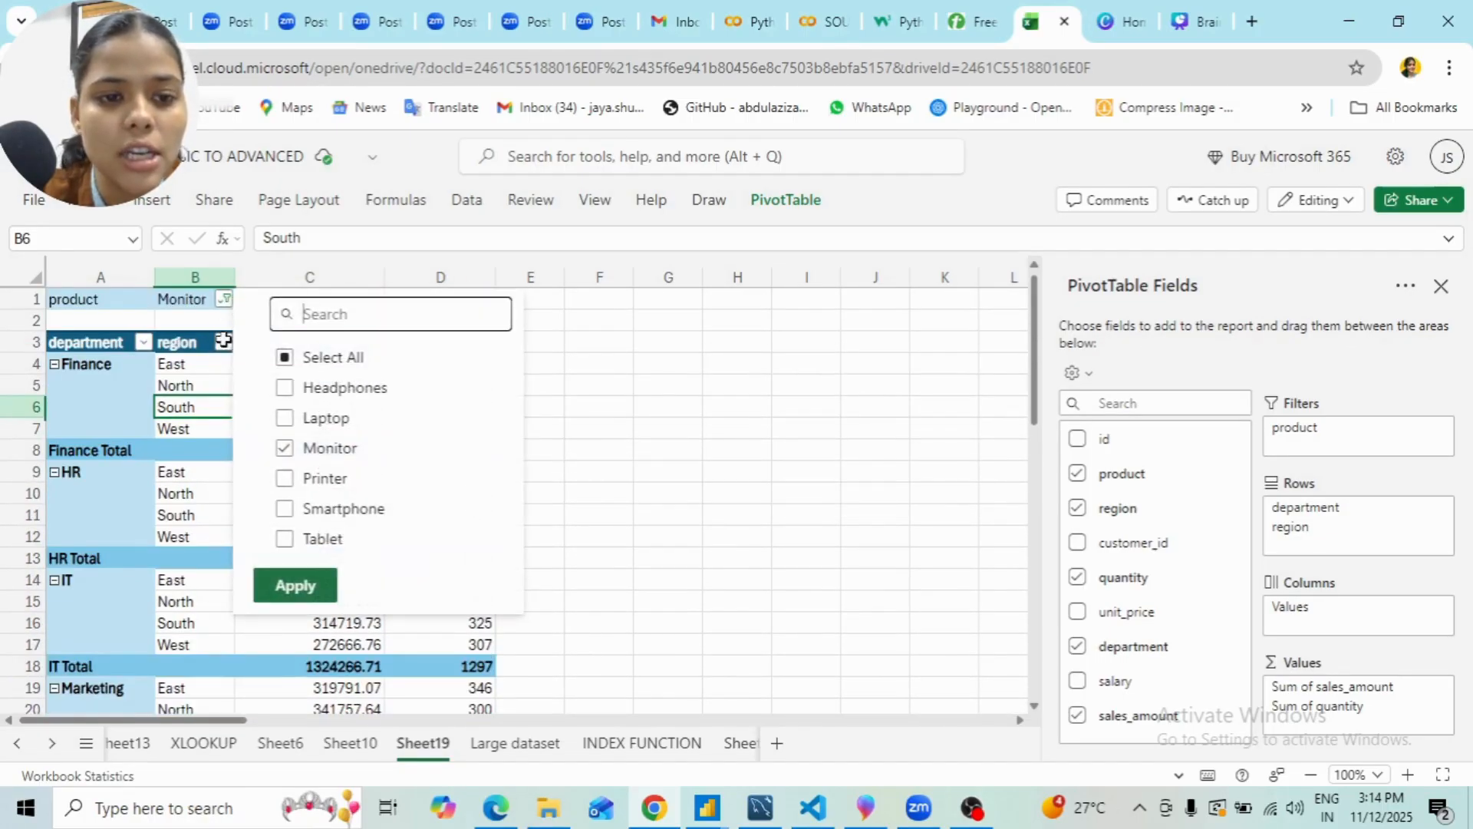
pyautogui.click(285, 509)
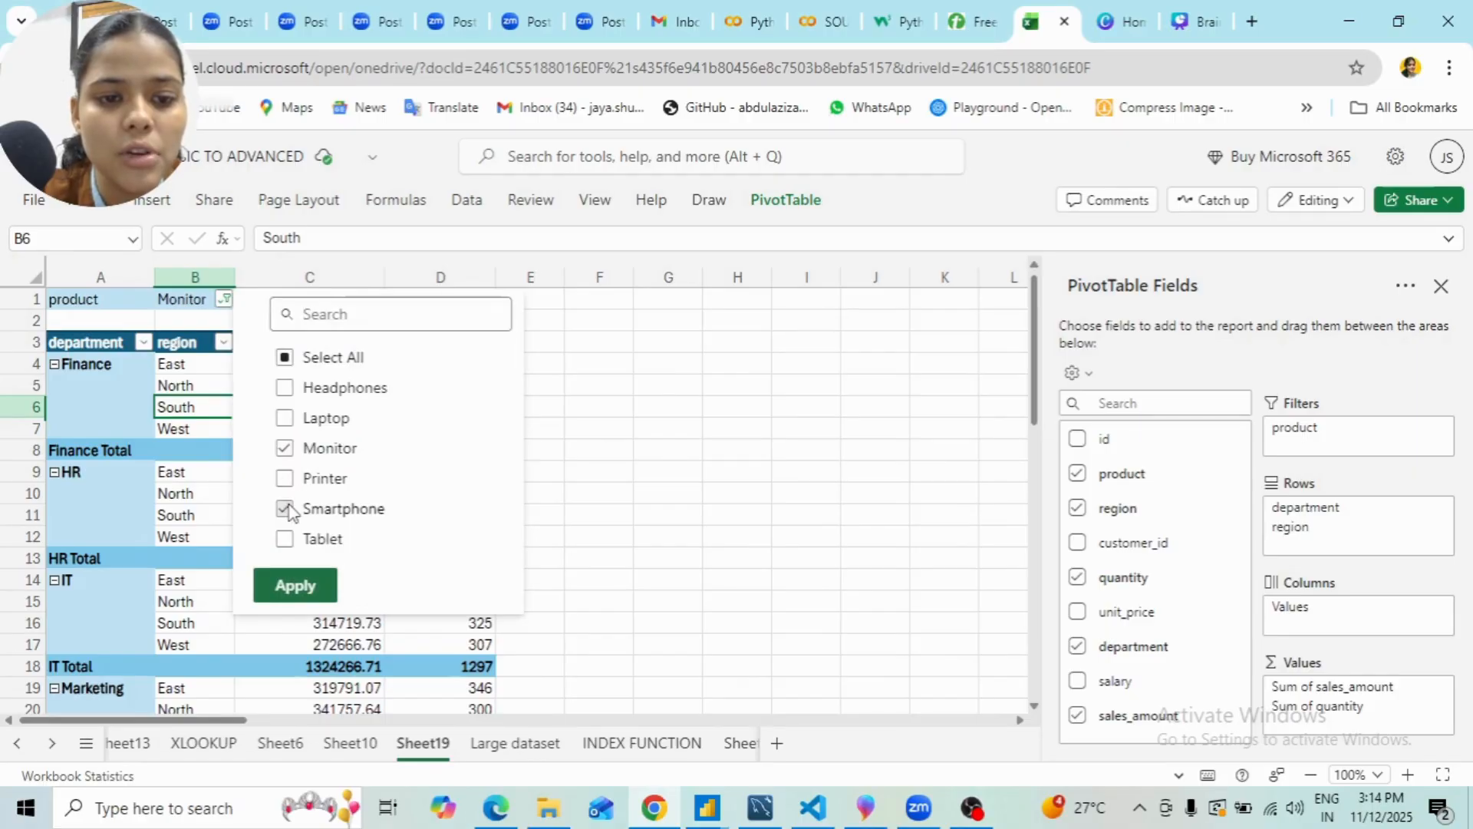
pyautogui.click(294, 587)
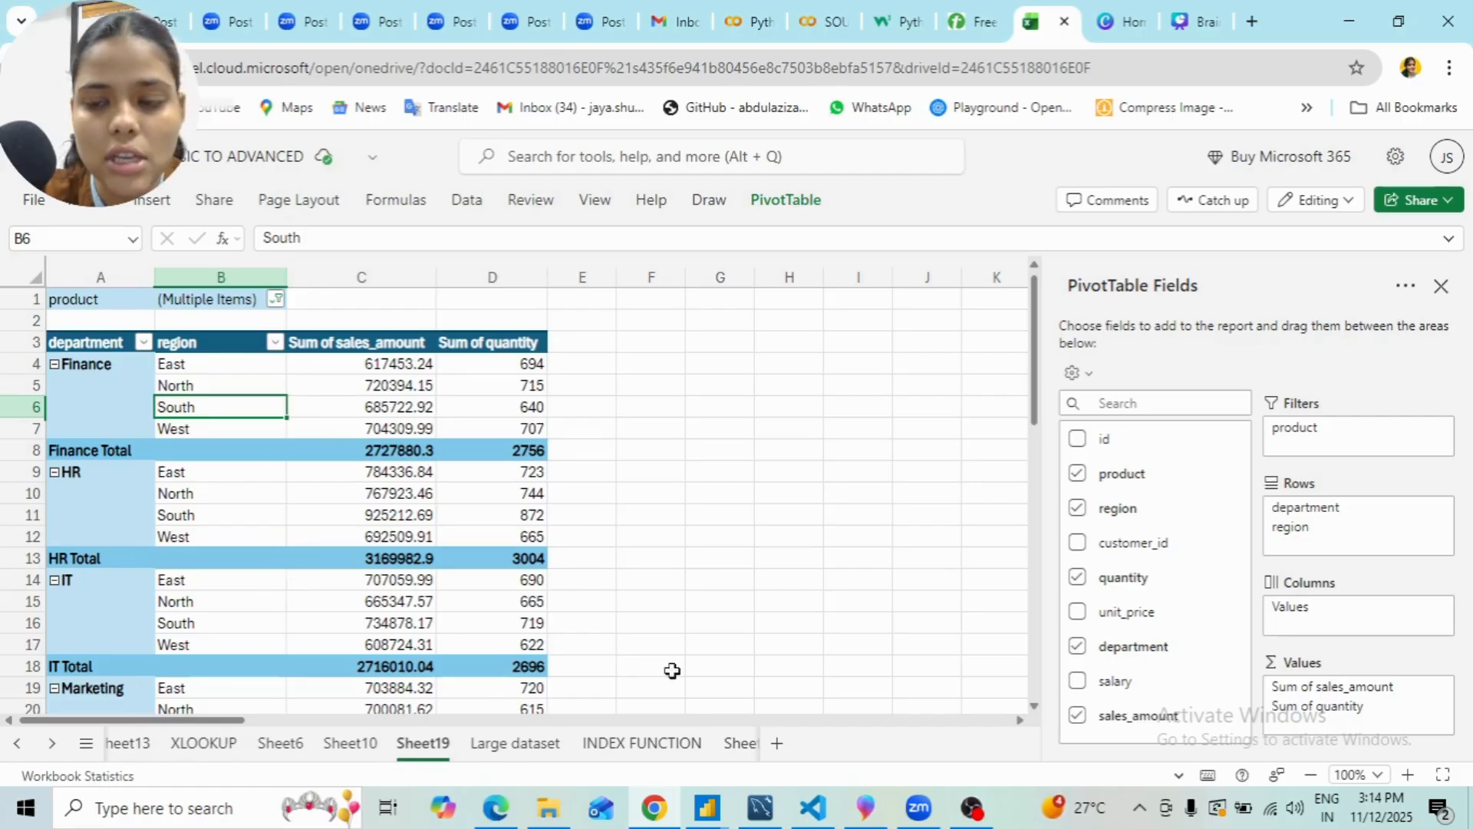
pyautogui.click(702, 721)
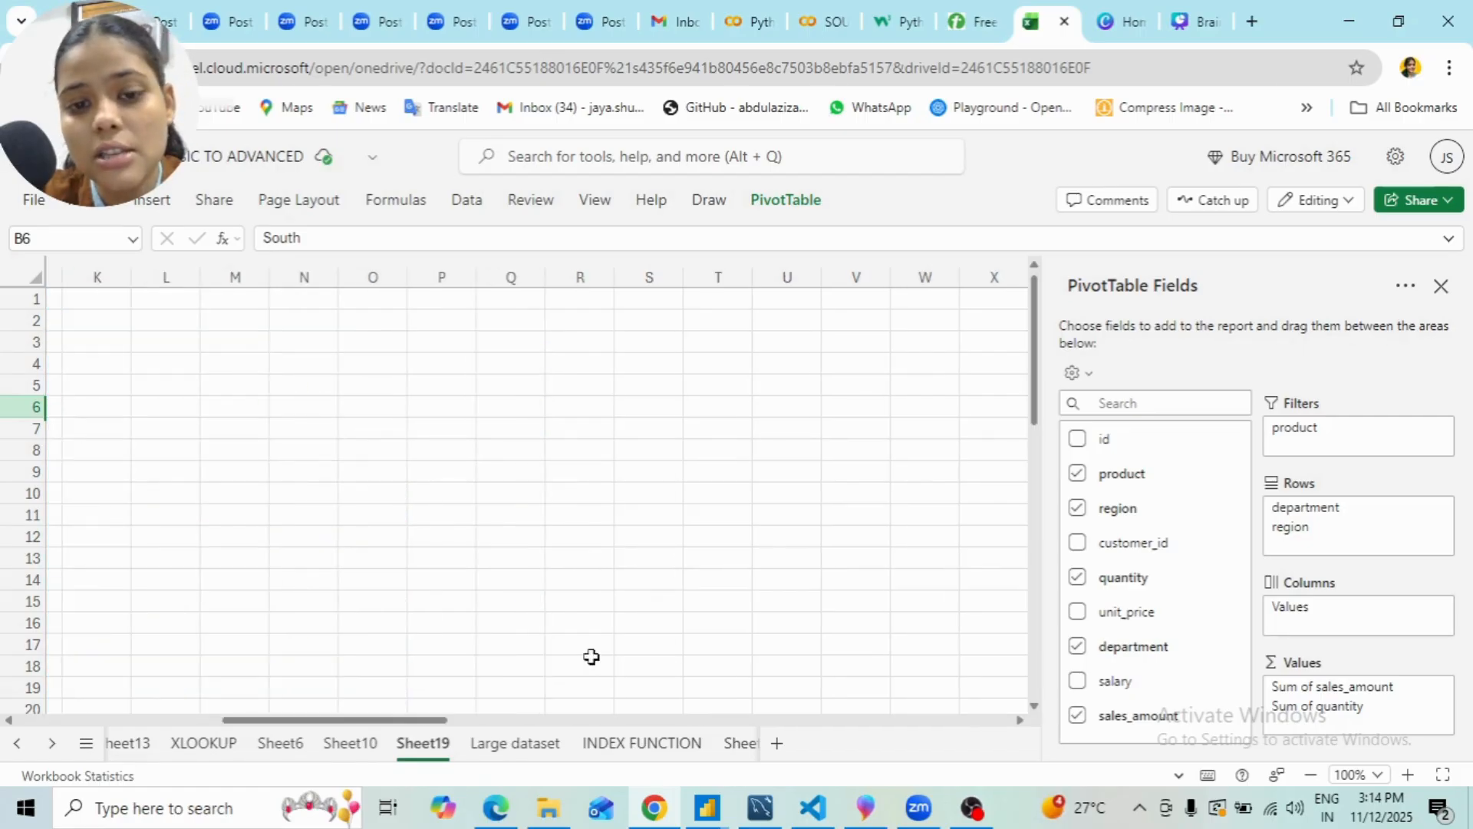
pyautogui.hscroll(-5, 591, 657)
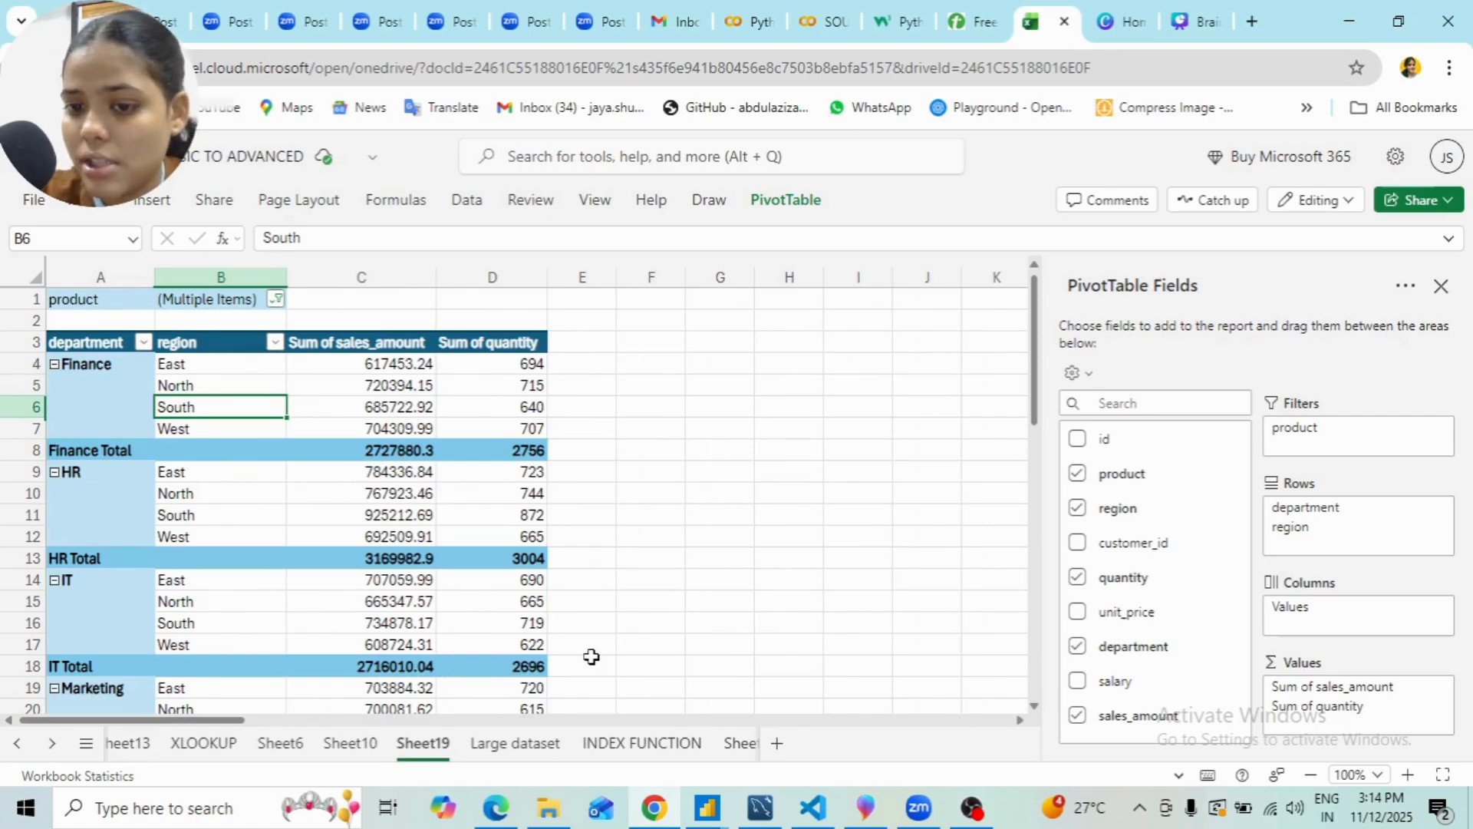